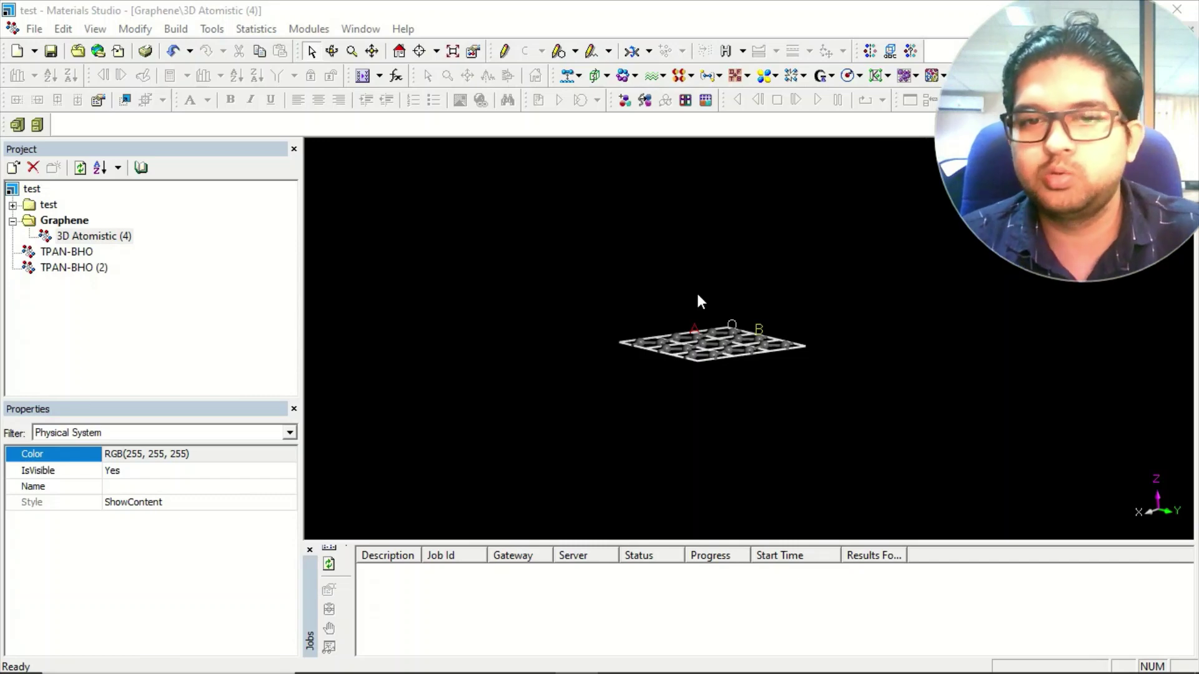
Step: Extend the graphene lattice's display range along C to a maximum of 1.00
{"action": "scroll", "coordinate": [724, 304], "scroll_direction": "up", "scroll_amount": 2}
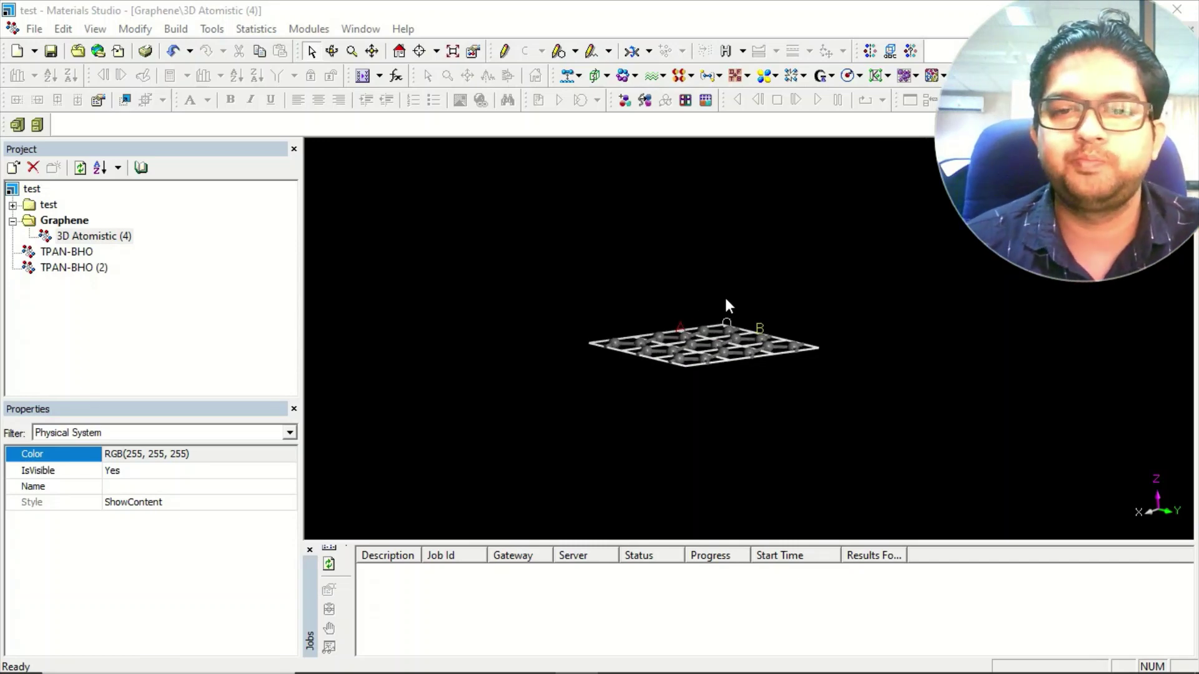
{"action": "right_click_drag", "start_coordinate": [728, 304], "coordinate": [682, 353]}
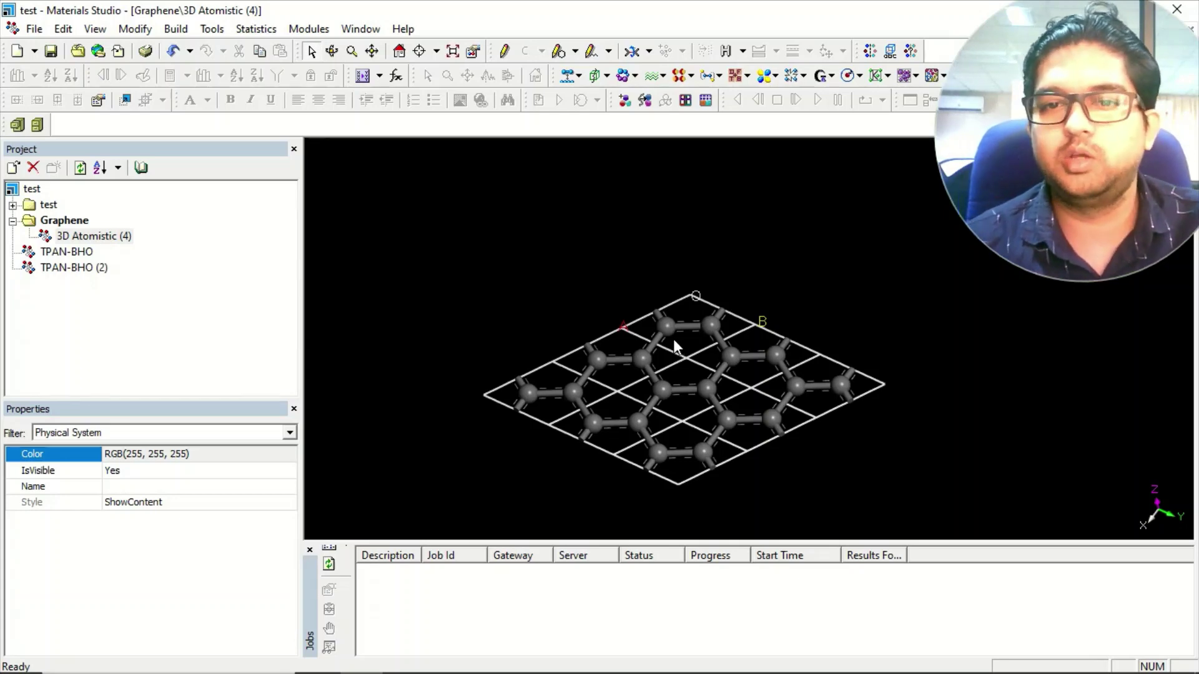
{"action": "right_click", "coordinate": [373, 252]}
{"action": "left_click", "coordinate": [418, 341]}
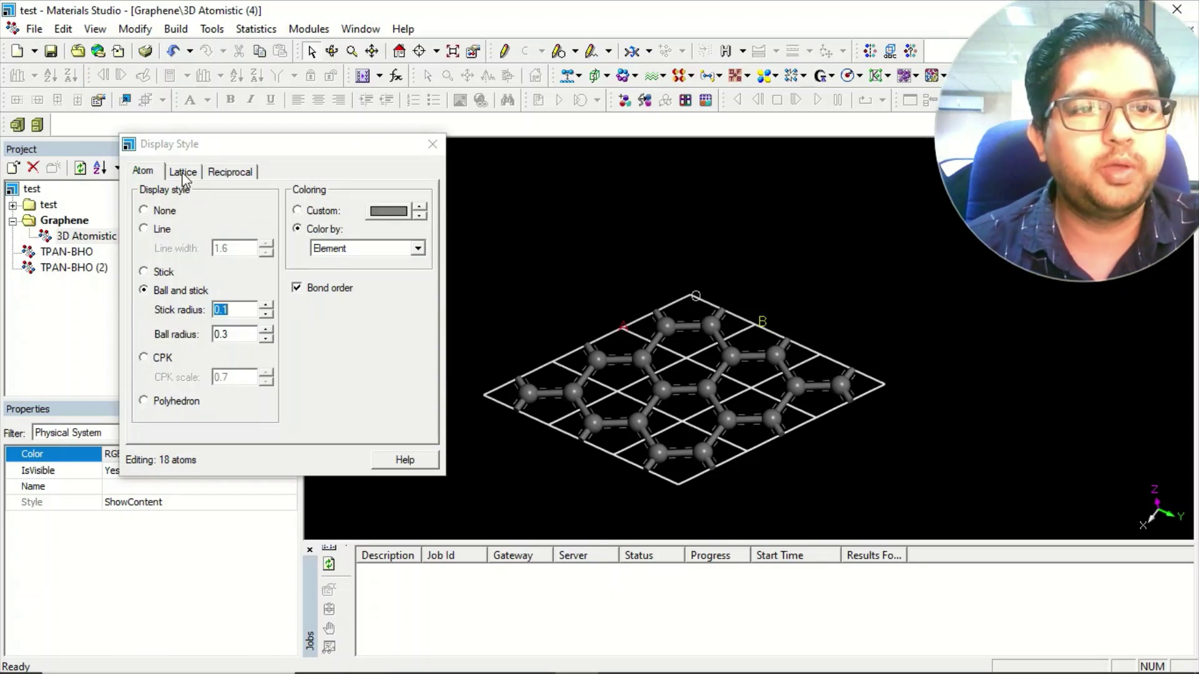
{"action": "left_click", "coordinate": [183, 172]}
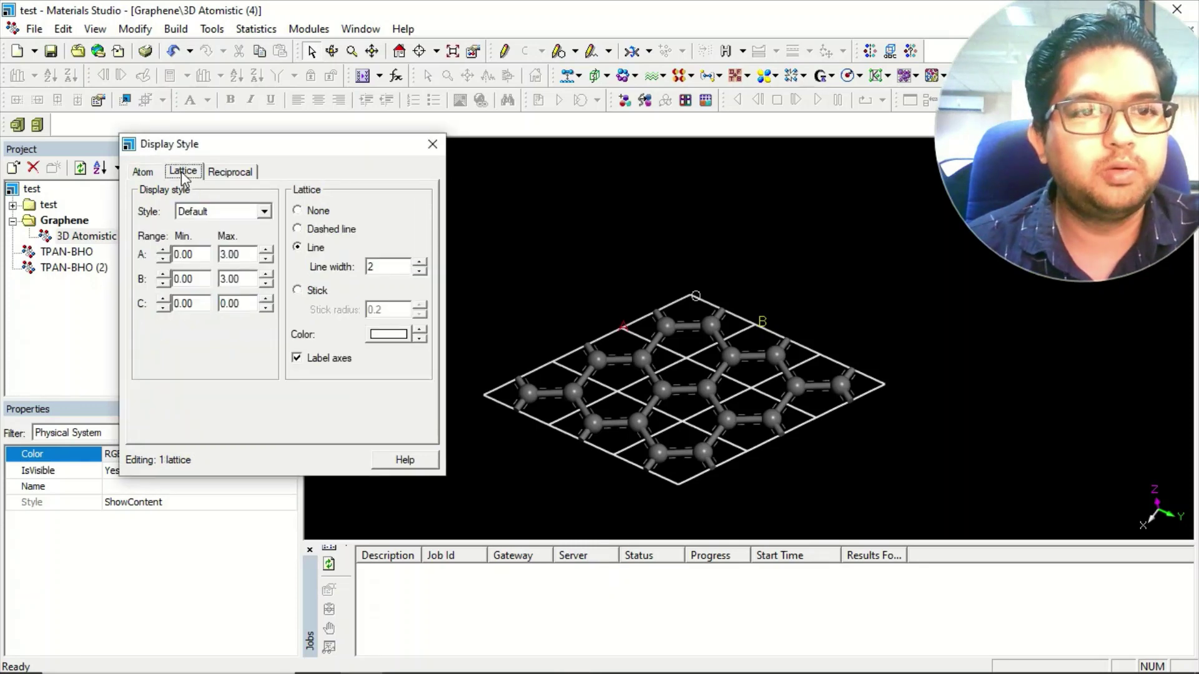
{"action": "left_click", "coordinate": [266, 300]}
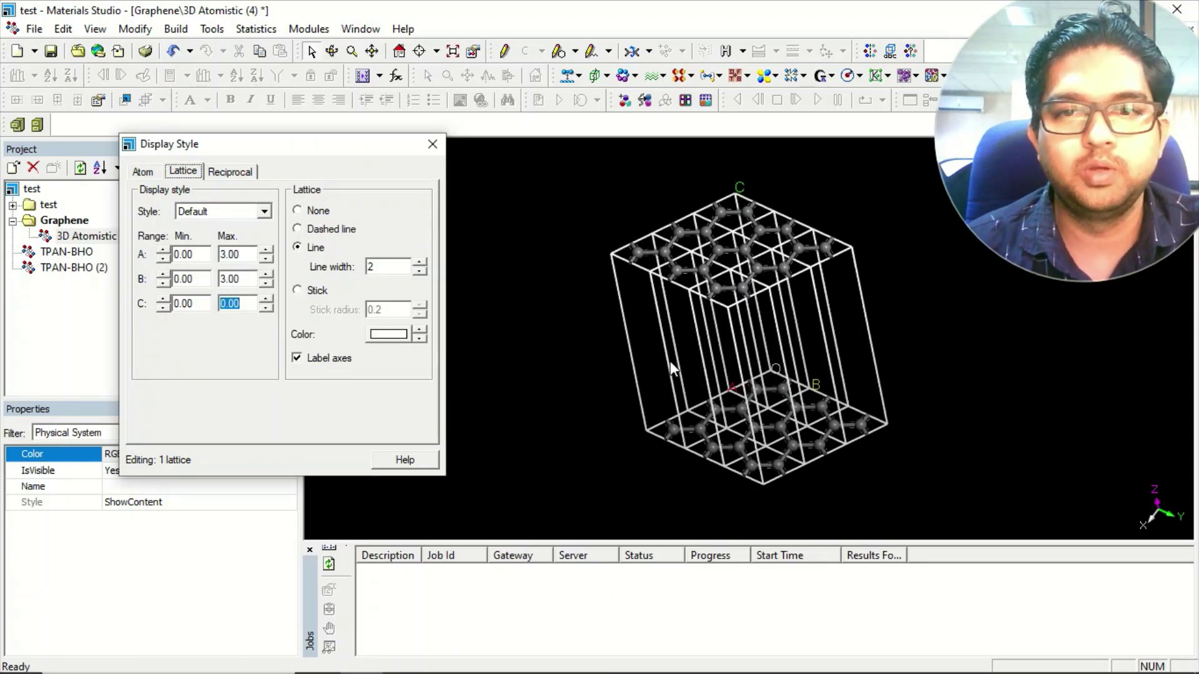
{"action": "right_click_drag", "start_coordinate": [752, 319], "coordinate": [643, 340]}
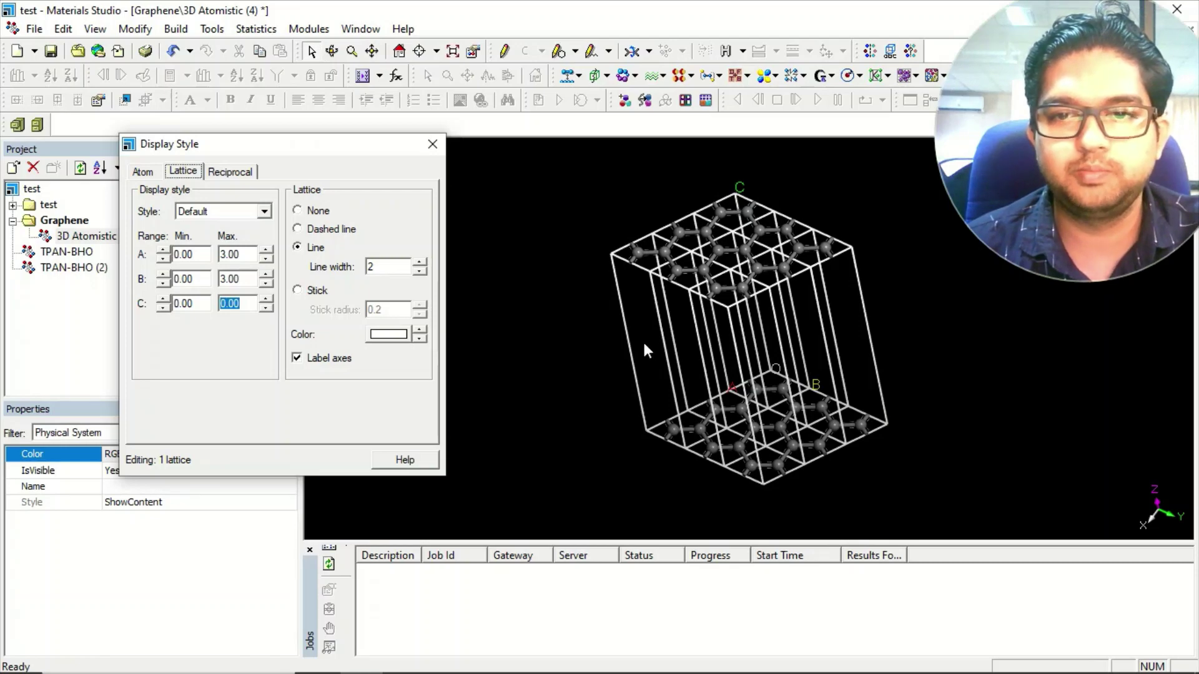
{"action": "right_click_drag", "start_coordinate": [746, 372], "coordinate": [758, 312]}
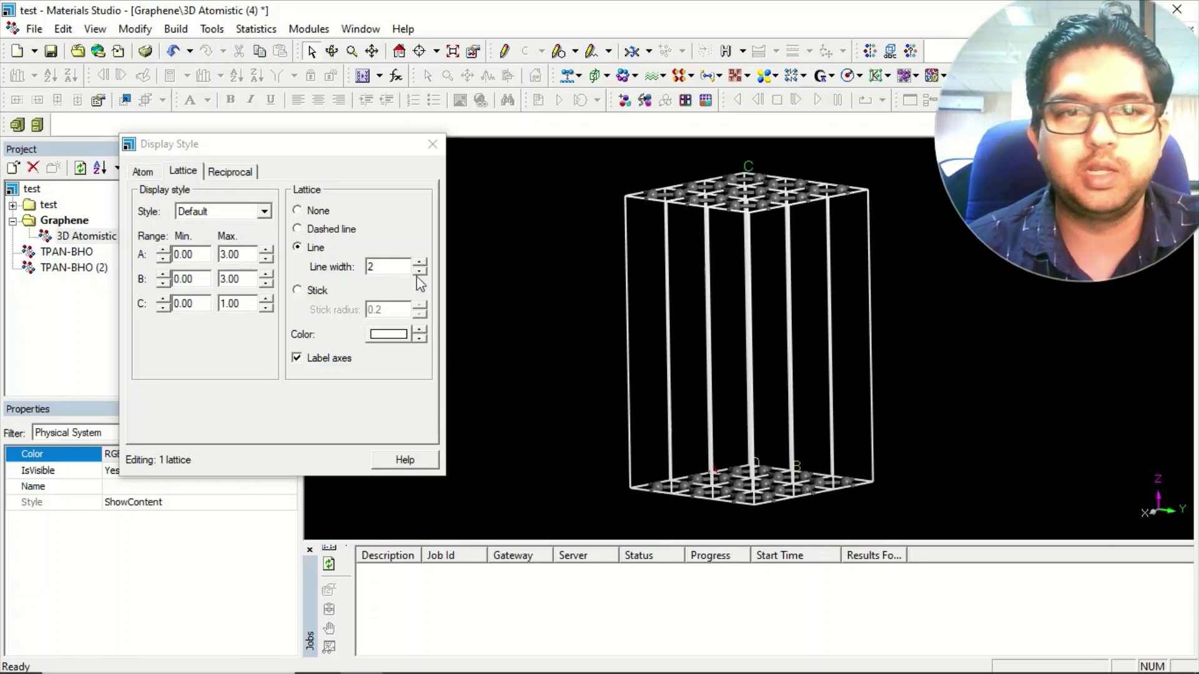
Step: Review the reciprocal lattice display settings and the graphene cell's lattice parameters
{"action": "left_click", "coordinate": [230, 174]}
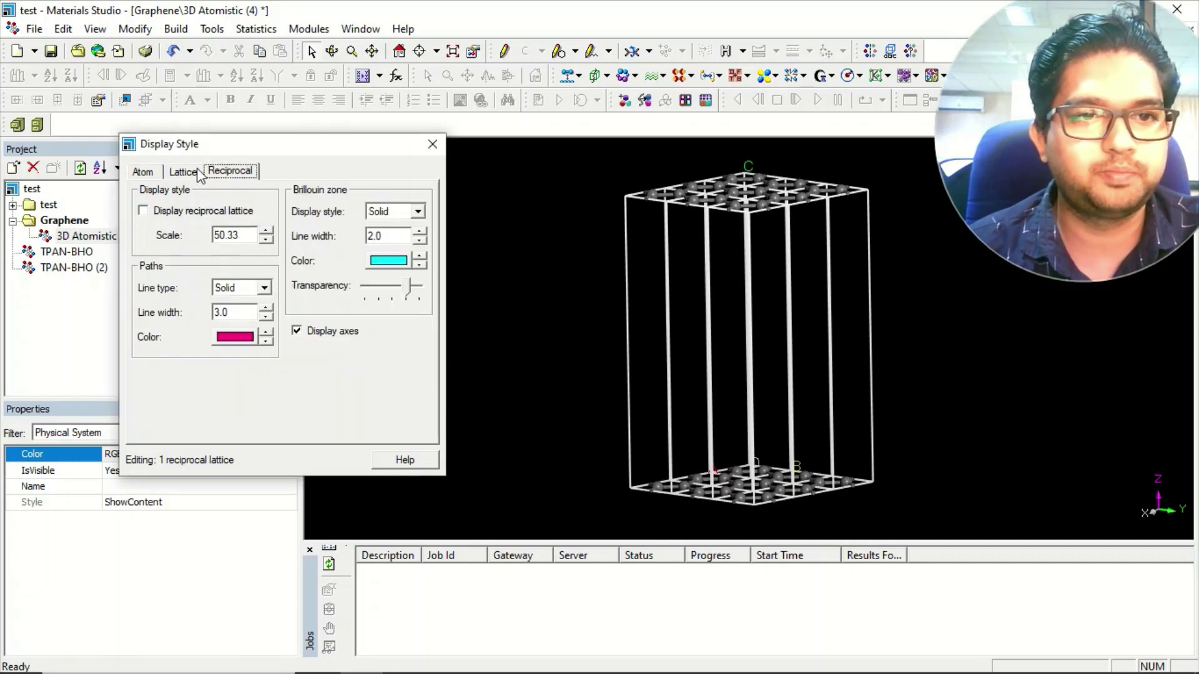
{"action": "left_click", "coordinate": [183, 171]}
{"action": "right_click", "coordinate": [486, 211]}
{"action": "left_click", "coordinate": [559, 380]}
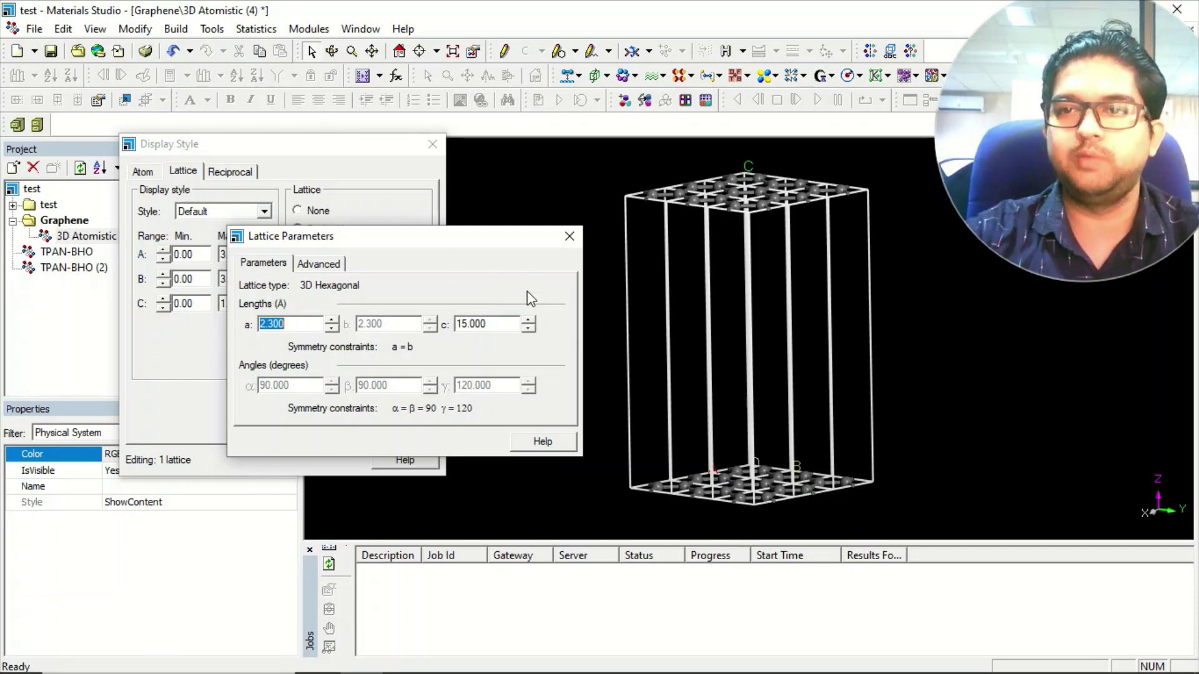
{"action": "left_click", "coordinate": [569, 237]}
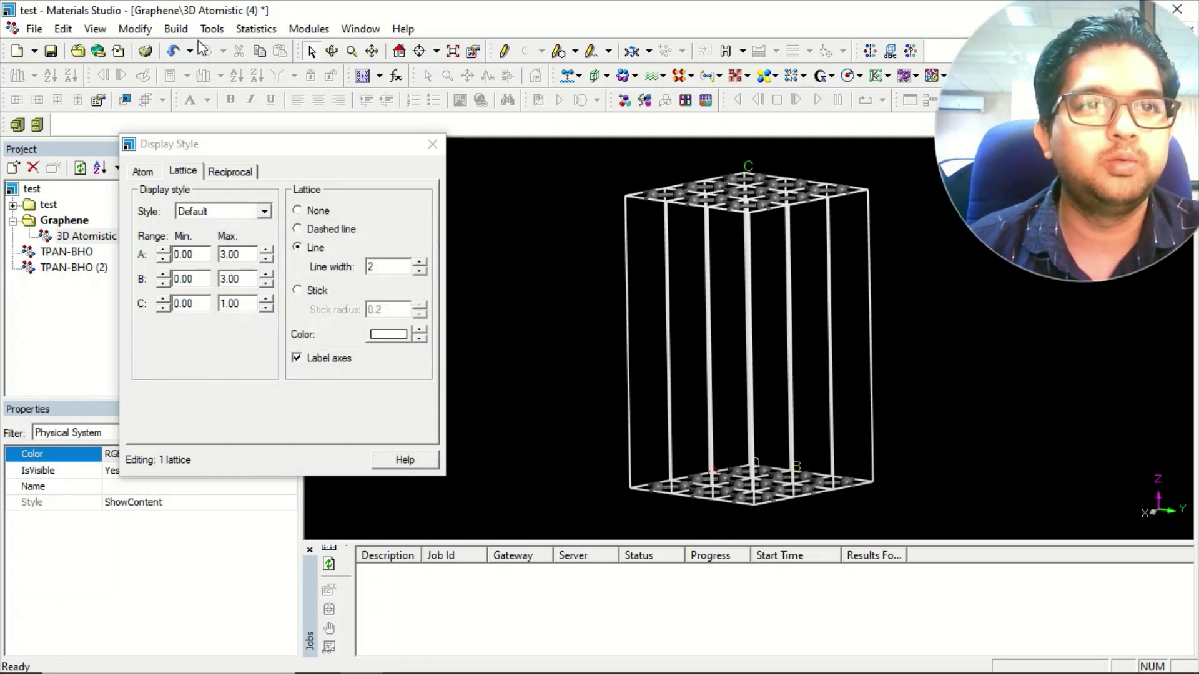
Step: Rebuild the graphene crystal with the lattice length c set to 3 Å
{"action": "left_click", "coordinate": [177, 29]}
{"action": "mouse_move", "coordinate": [238, 150]}
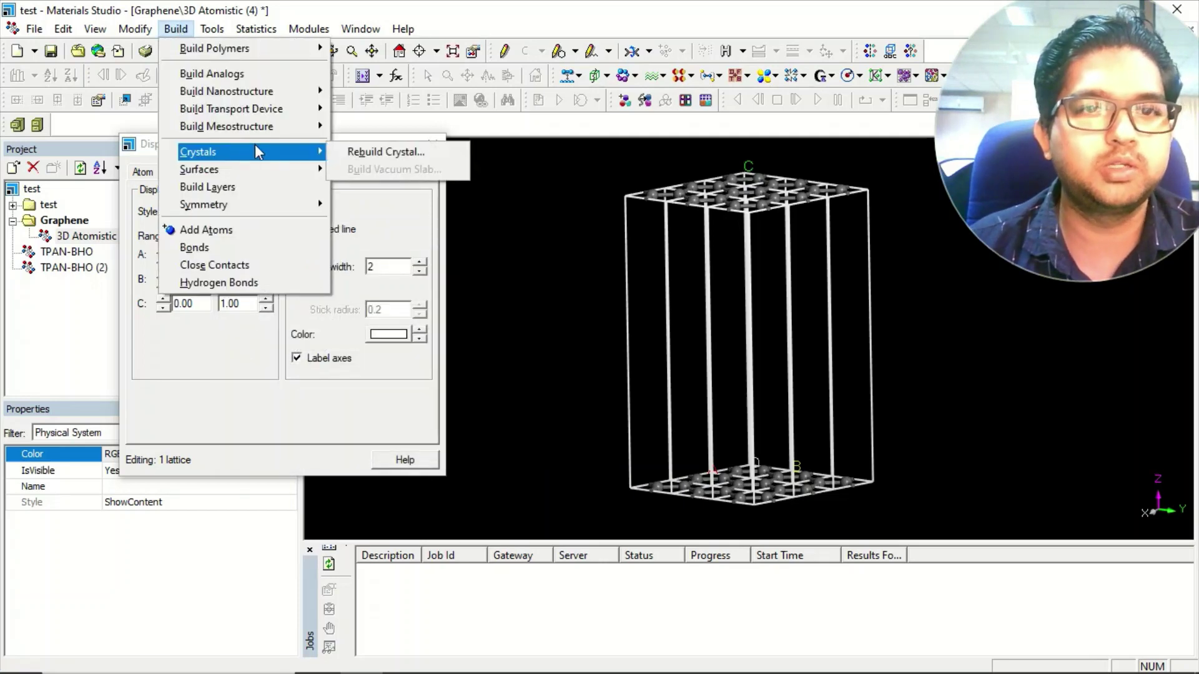
{"action": "left_click", "coordinate": [387, 150]}
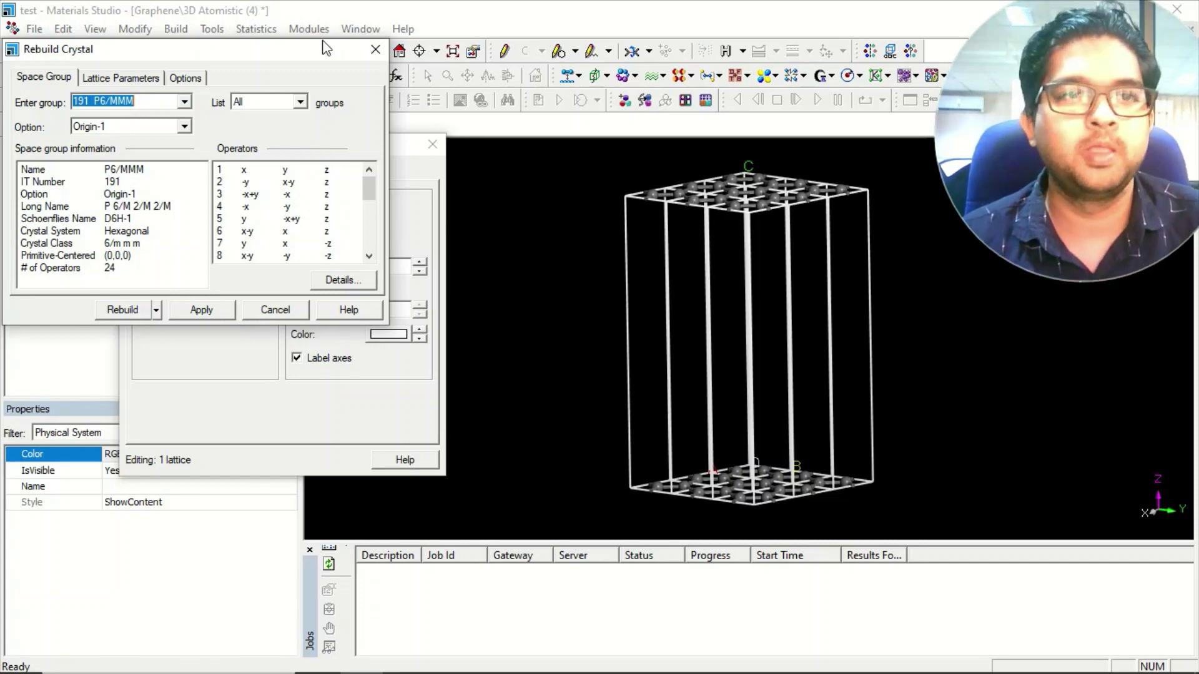
{"action": "left_click", "coordinate": [105, 84]}
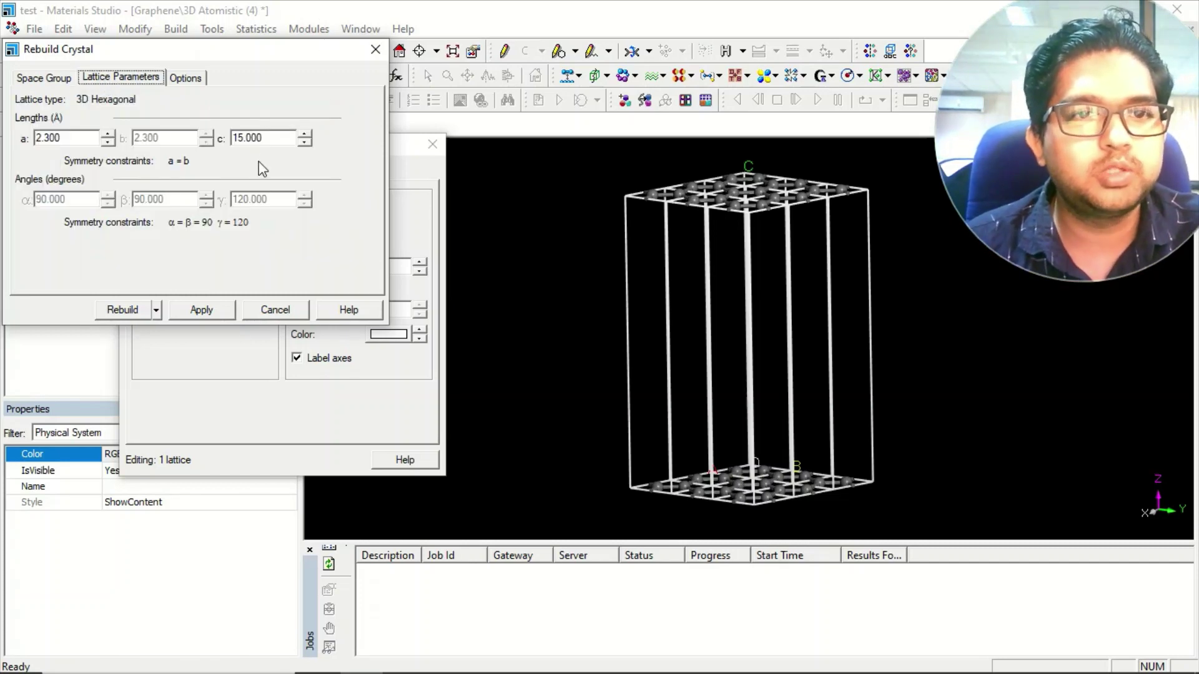
{"action": "left_click_drag", "start_coordinate": [271, 137], "coordinate": [219, 133]}
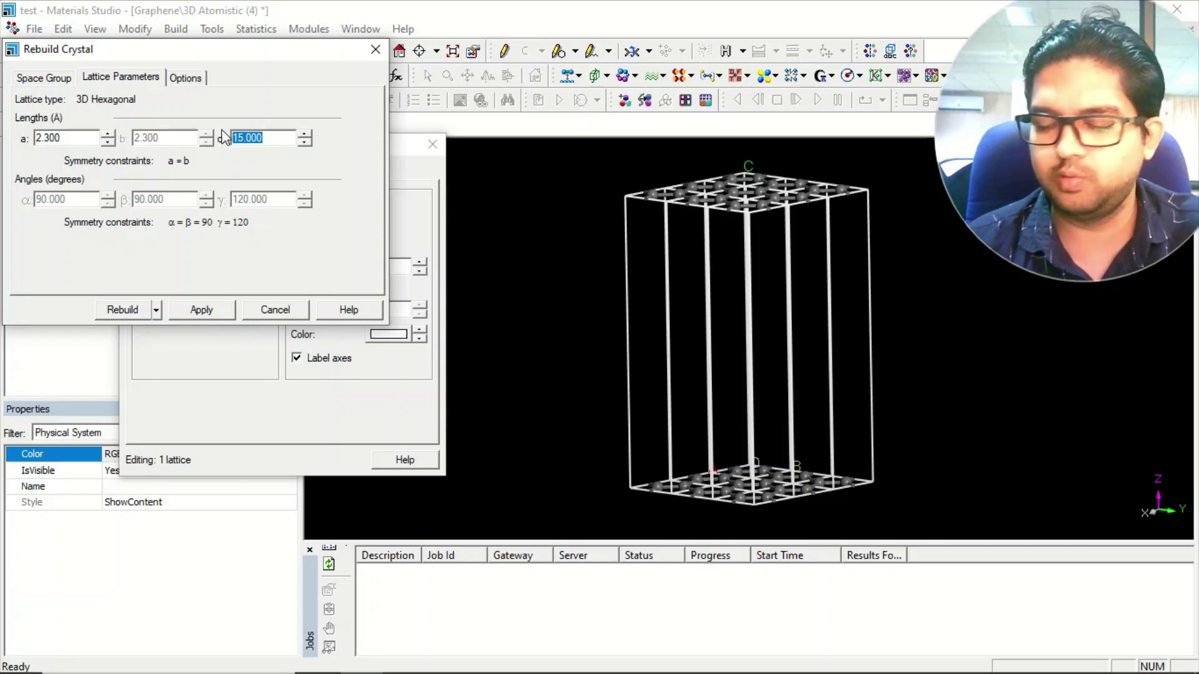
{"action": "type", "text": "3"}
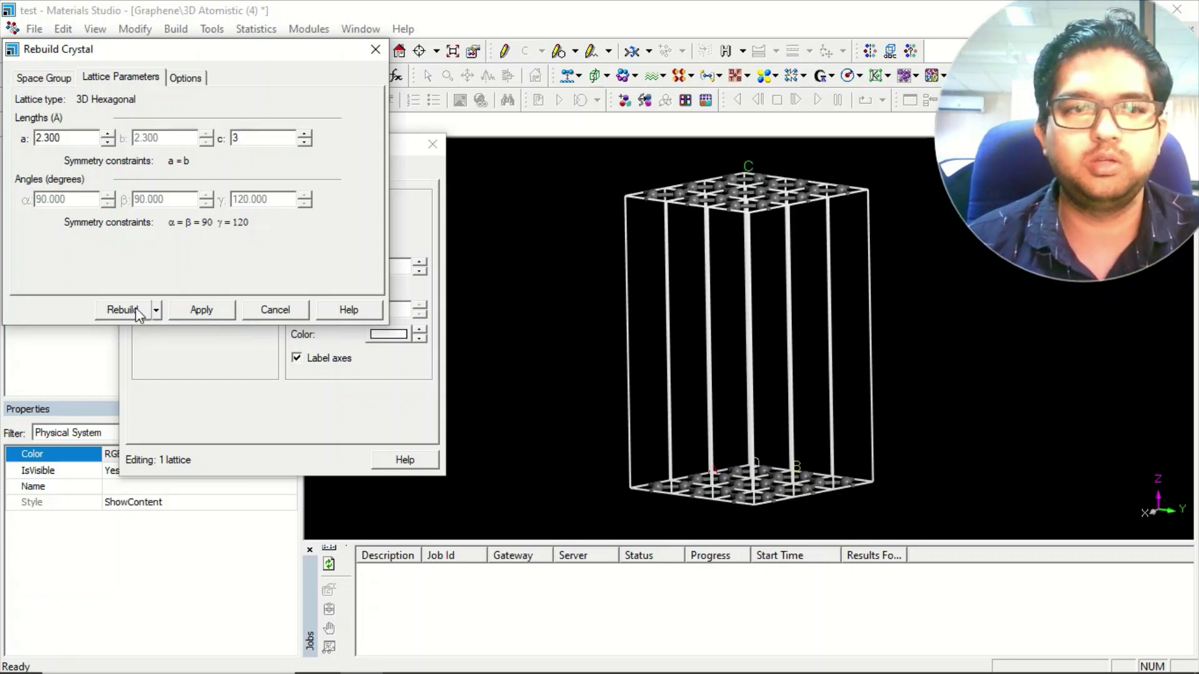
{"action": "left_click", "coordinate": [206, 309]}
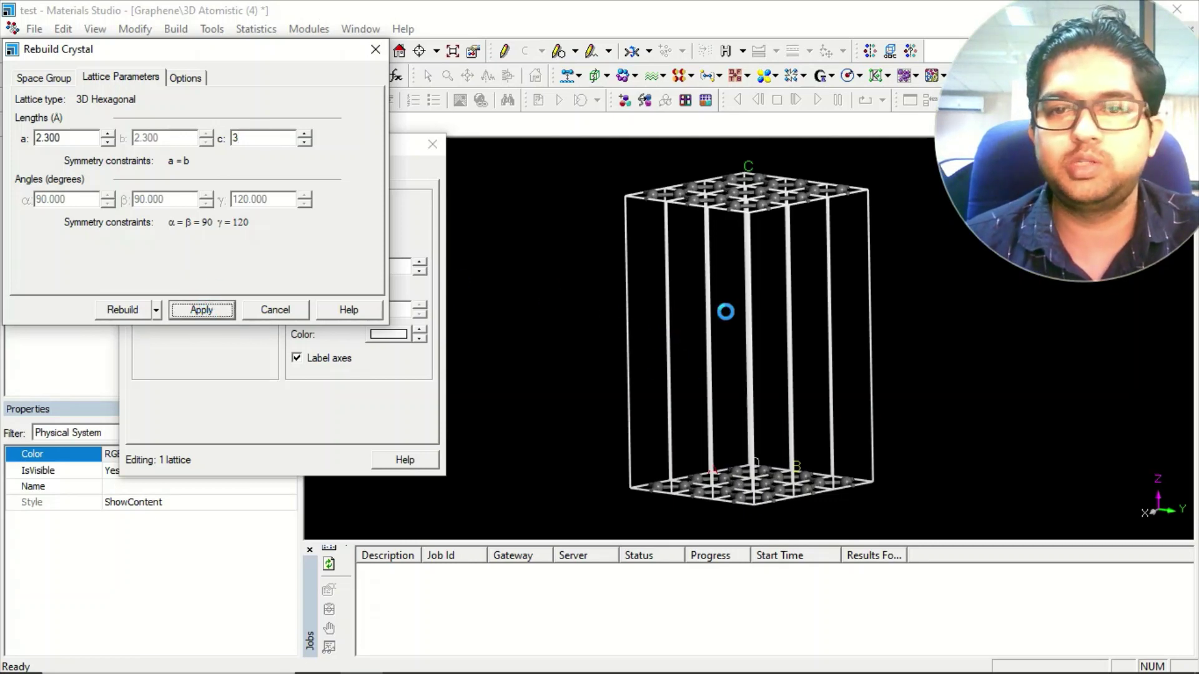
{"action": "left_click", "coordinate": [375, 49]}
Step: Set the lattice display range maximum to 2.00 along A, B and C
{"action": "mouse_move", "coordinate": [751, 339]}
{"action": "right_mouse_down"}
{"action": "mouse_move", "coordinate": [747, 305]}
{"action": "mouse_move", "coordinate": [747, 331]}
{"action": "right_mouse_up"}
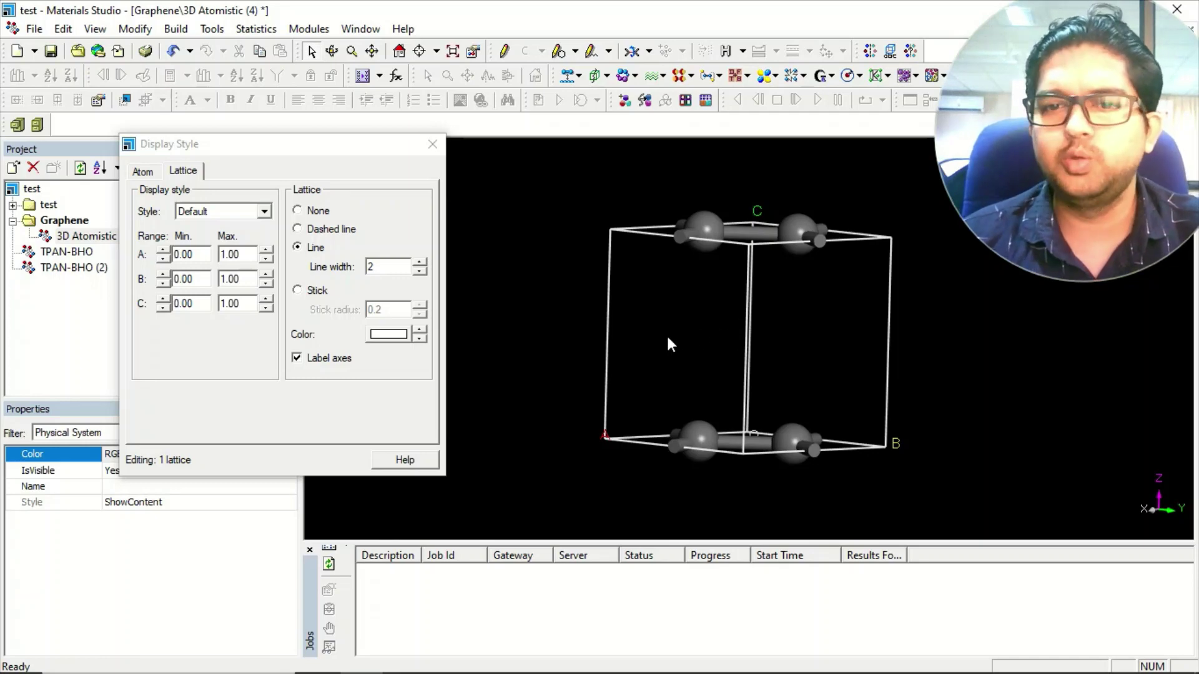
{"action": "right_click_drag", "start_coordinate": [803, 268], "coordinate": [802, 347]}
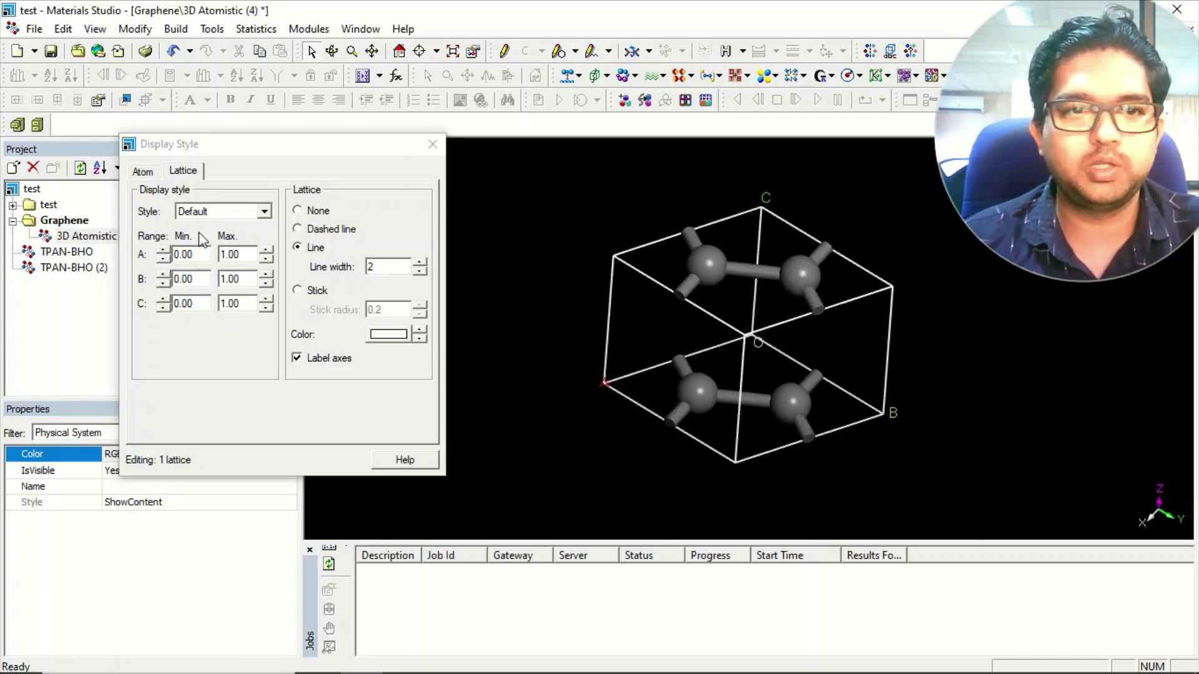
{"action": "left_click", "coordinate": [266, 251]}
{"action": "left_click", "coordinate": [266, 276]}
{"action": "right_click_drag", "start_coordinate": [777, 272], "coordinate": [752, 293]}
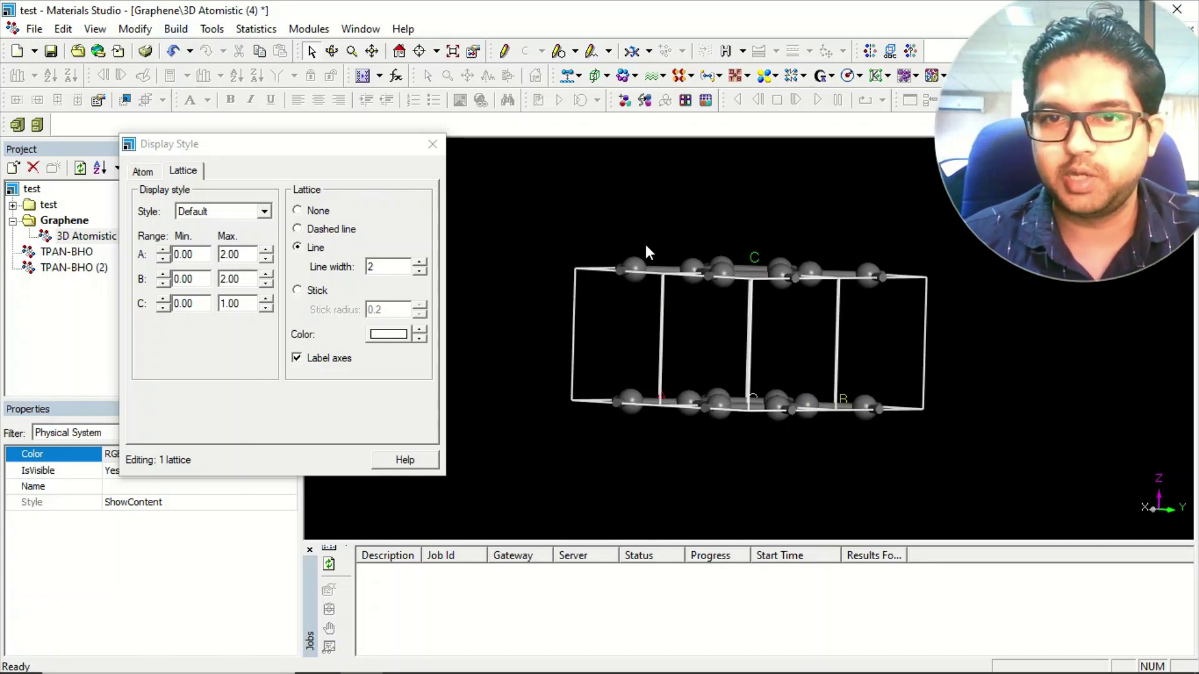
{"action": "left_click", "coordinate": [635, 268]}
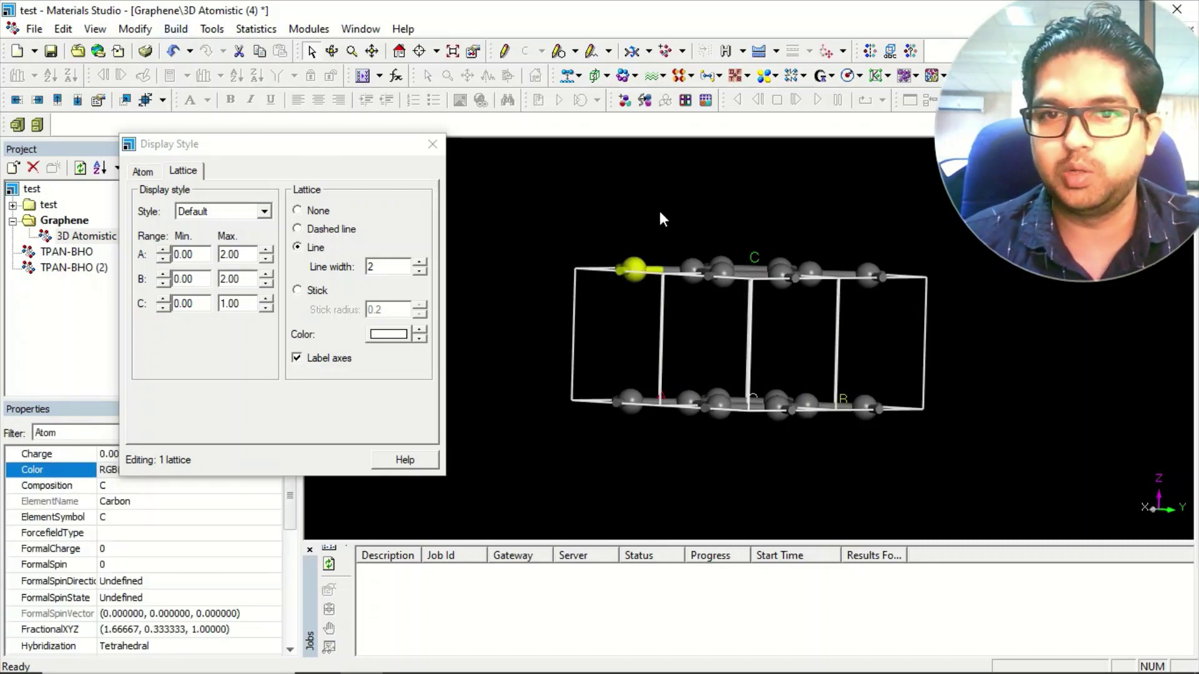
{"action": "left_click", "coordinate": [703, 167]}
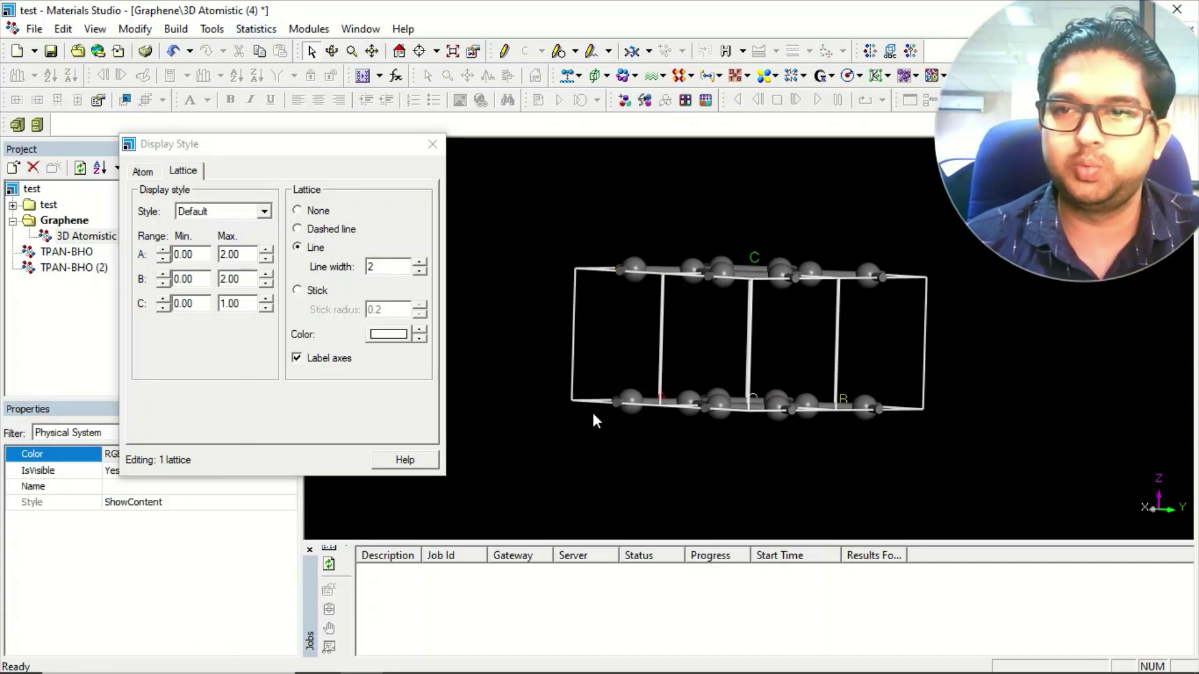
{"action": "left_click", "coordinate": [267, 300]}
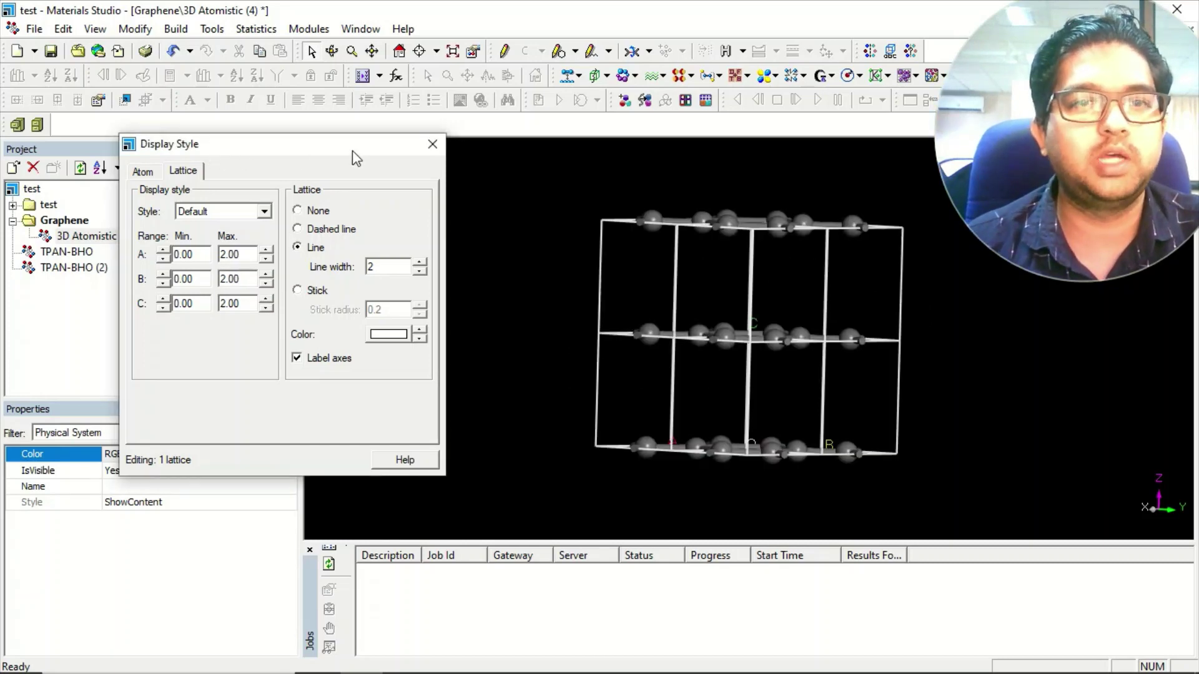
Step: Create a 2 × 2 × 2 supercell from the rebuilt graphene cell
{"action": "left_click", "coordinate": [176, 30]}
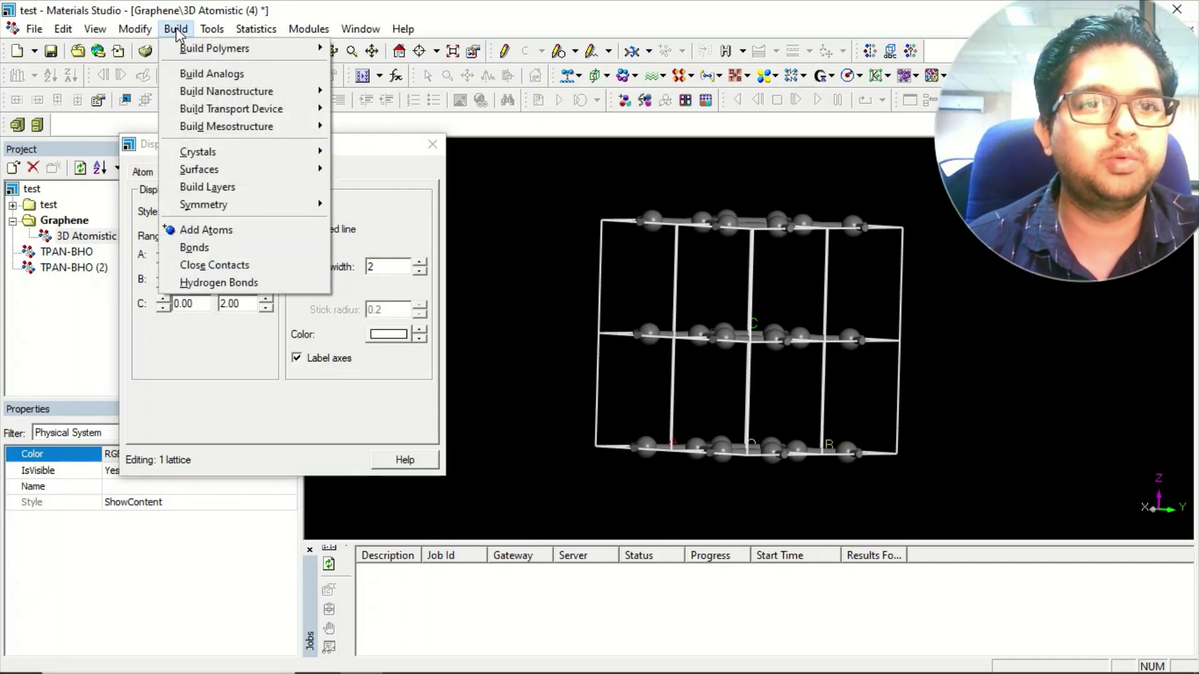
{"action": "mouse_move", "coordinate": [249, 206]}
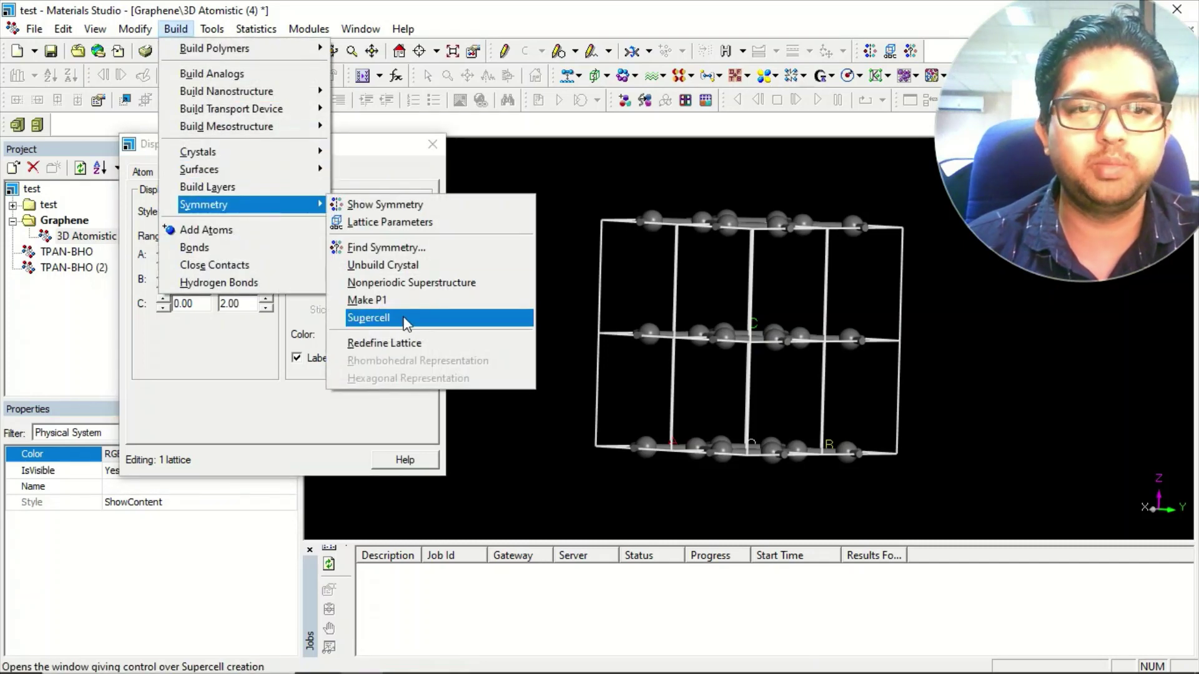
{"action": "left_click", "coordinate": [369, 318]}
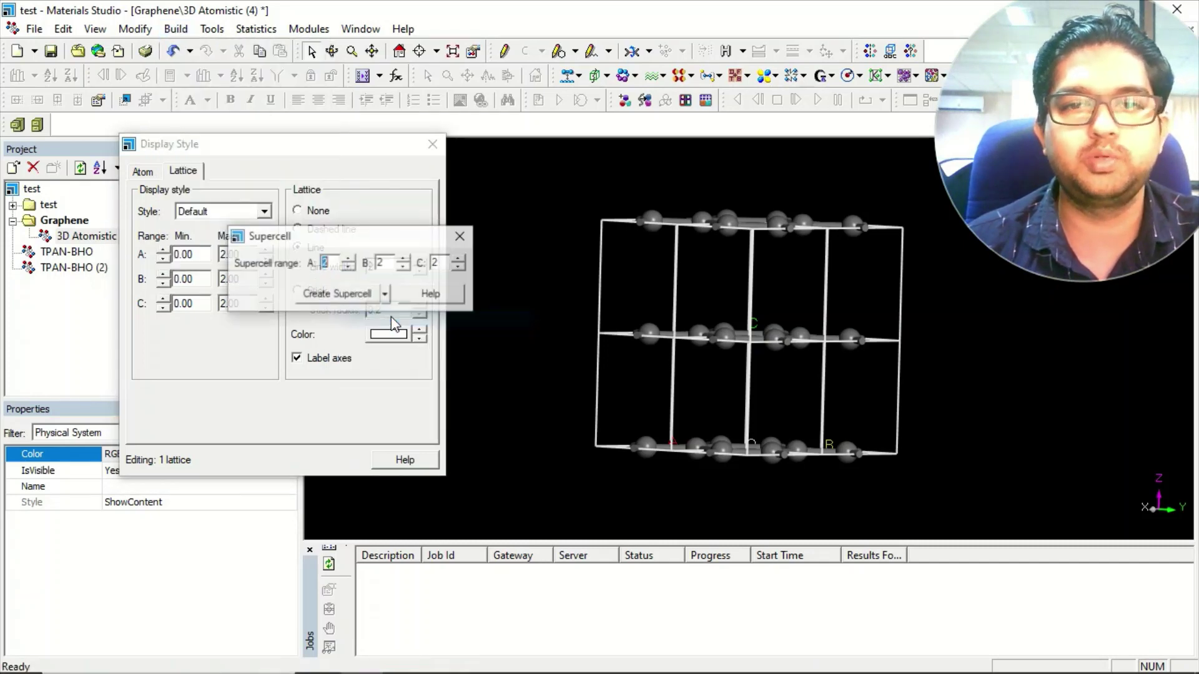
{"action": "left_click", "coordinate": [333, 305]}
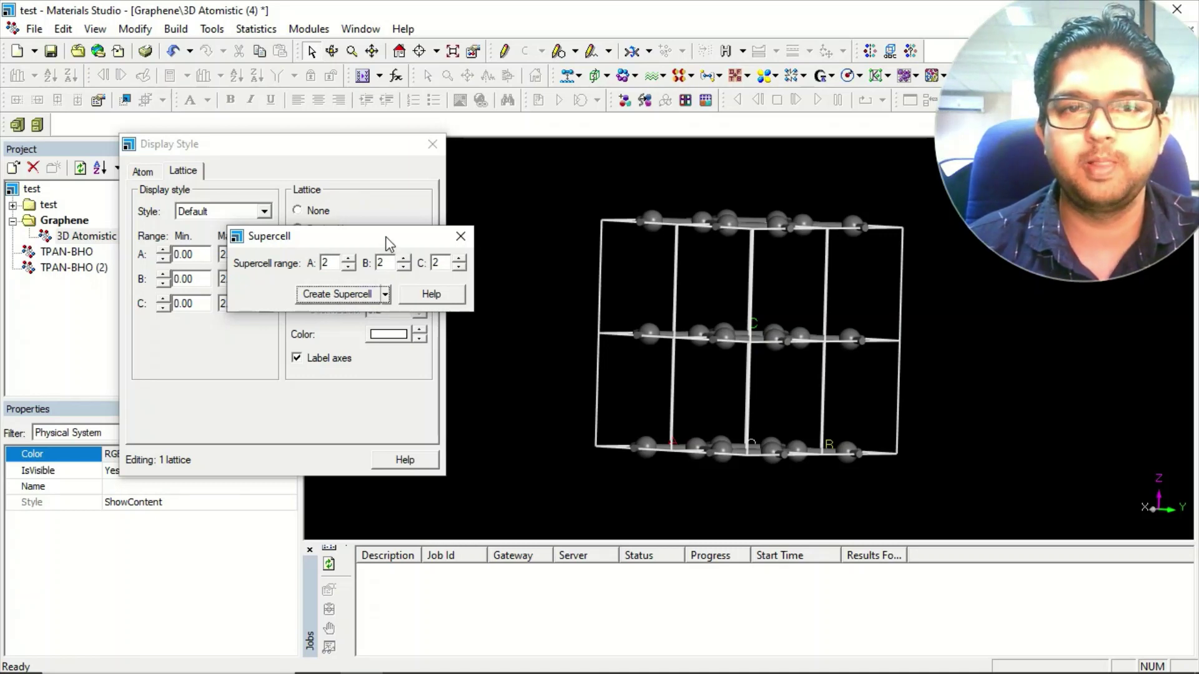
{"action": "key", "text": "alt+Down"}
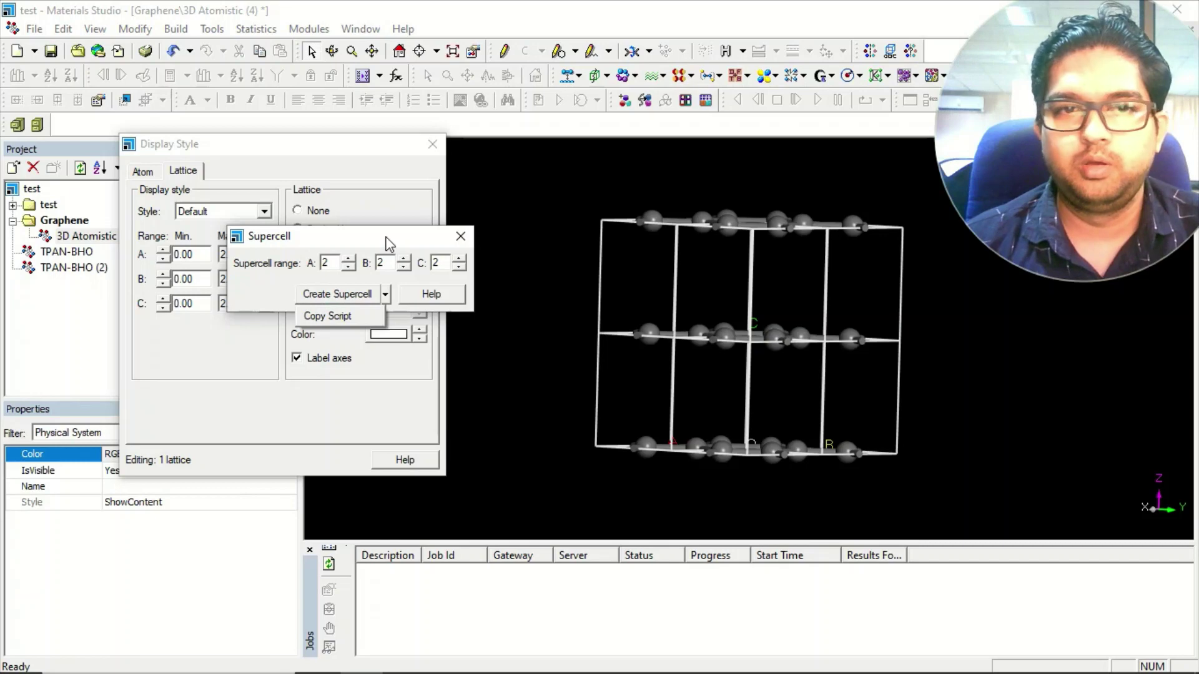
{"action": "left_click", "coordinate": [333, 297]}
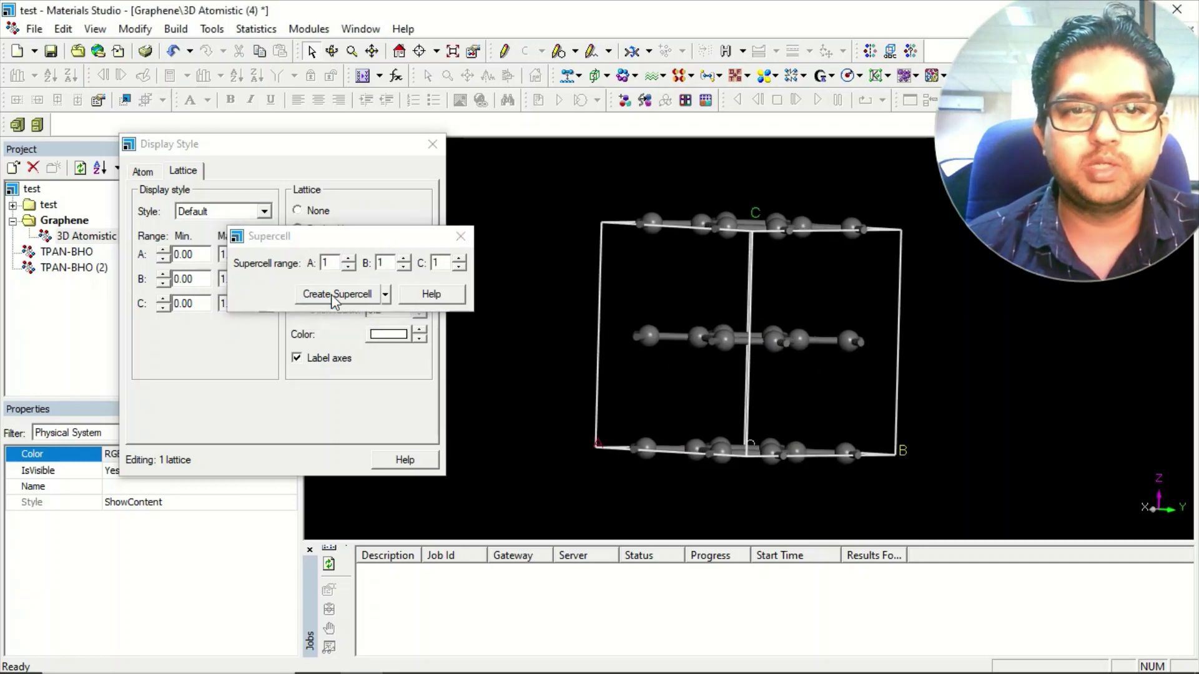
{"action": "left_click", "coordinate": [460, 236]}
Step: Set the supercell's display range maximum to 2.00 along A and B
{"action": "right_click_drag", "start_coordinate": [717, 248], "coordinate": [734, 226]}
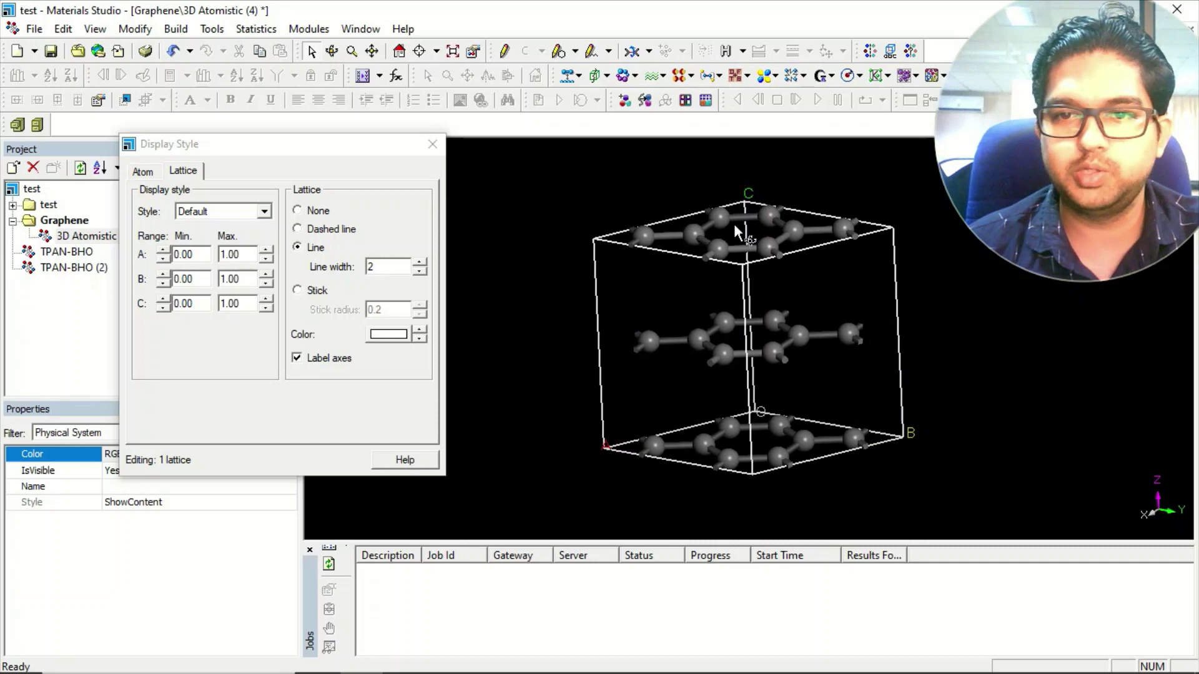
{"action": "right_click_drag", "start_coordinate": [733, 224], "coordinate": [734, 226]}
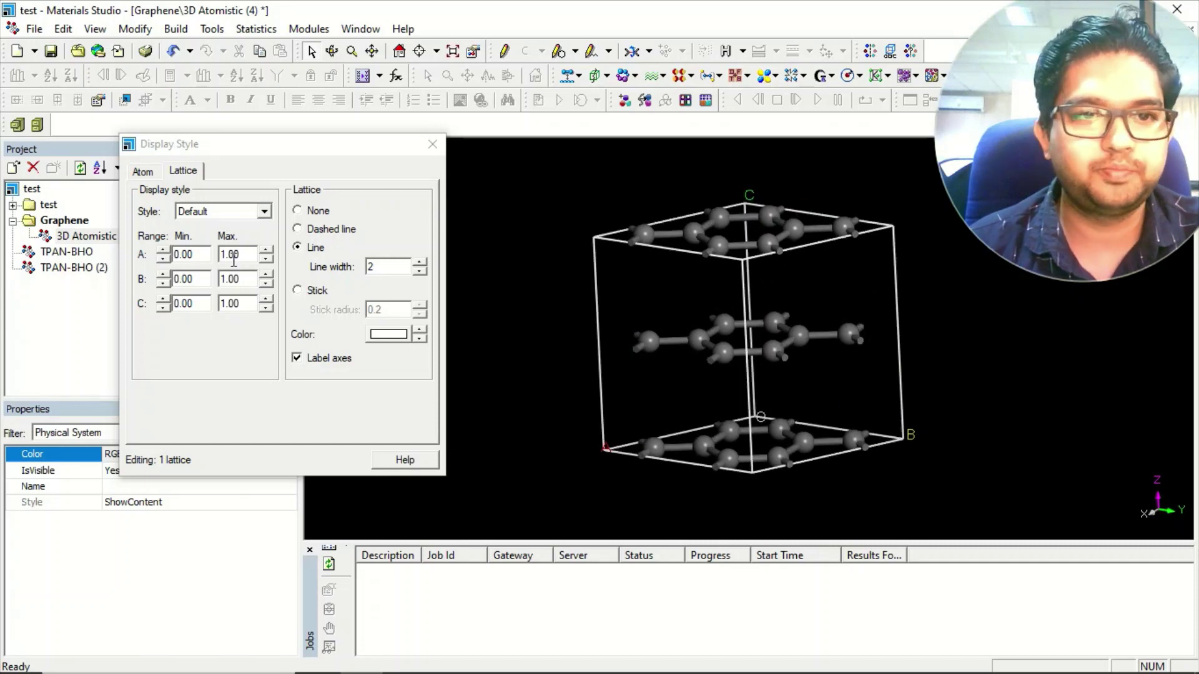
{"action": "left_click", "coordinate": [267, 250]}
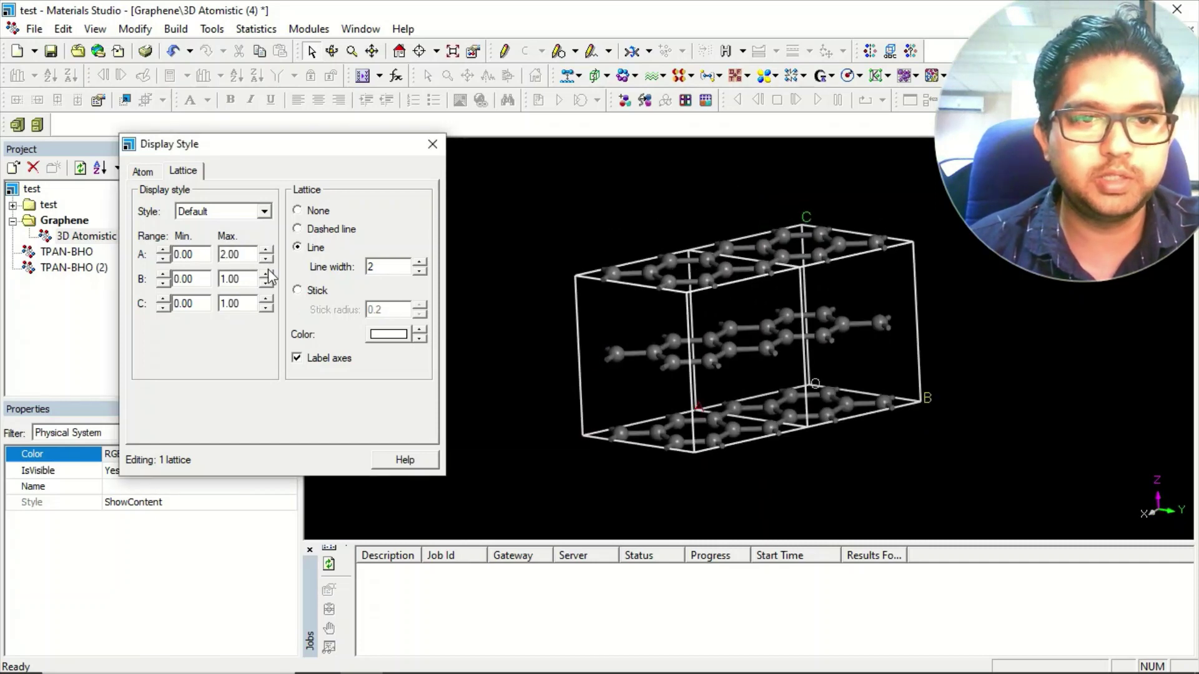
{"action": "left_click", "coordinate": [267, 275]}
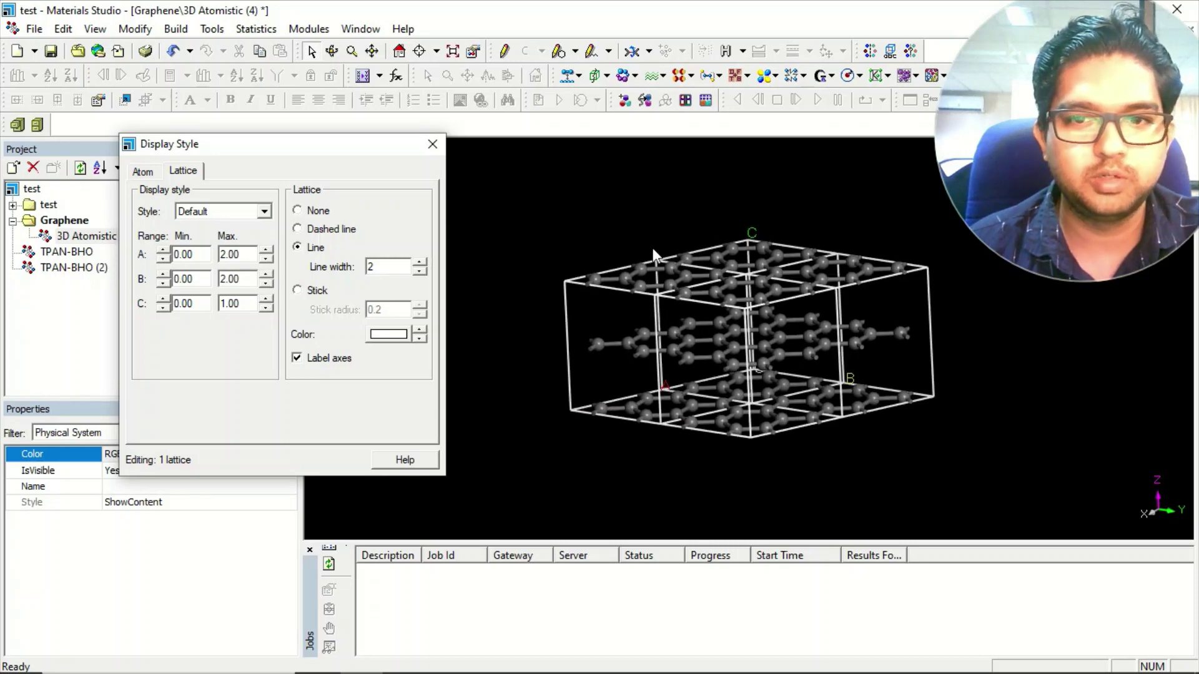
Step: Select the supercell's middle layer and shift it in-plane in 0.1 Å increments until alternate atoms sit over the neighbouring layers' hexagon centres
{"action": "right_click_drag", "start_coordinate": [717, 385], "coordinate": [705, 407]}
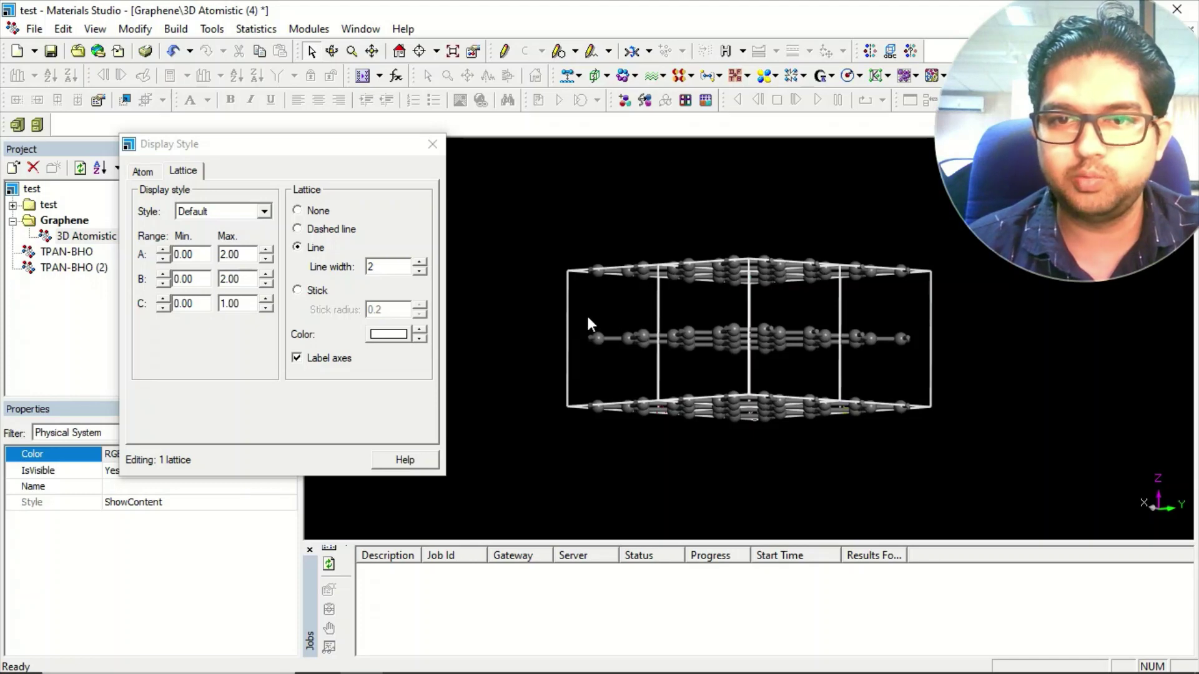
{"action": "left_click_drag", "start_coordinate": [612, 350], "coordinate": [923, 370]}
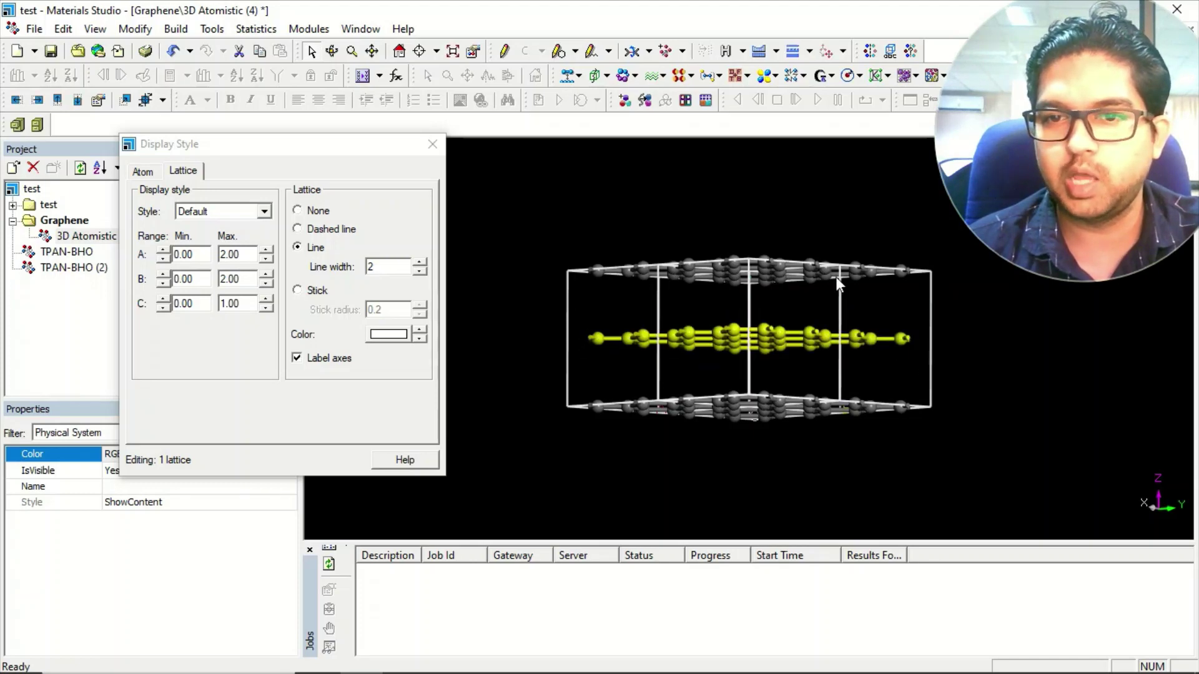
{"action": "right_click_drag", "start_coordinate": [757, 233], "coordinate": [755, 344]}
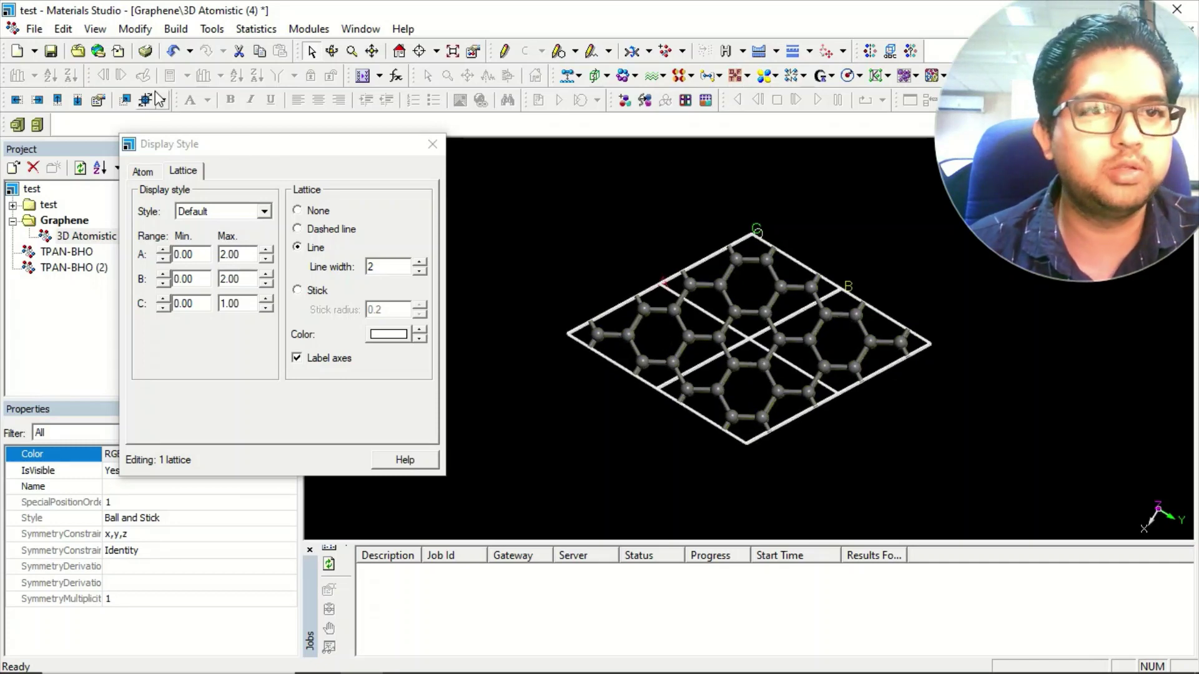
{"action": "left_click", "coordinate": [98, 101]}
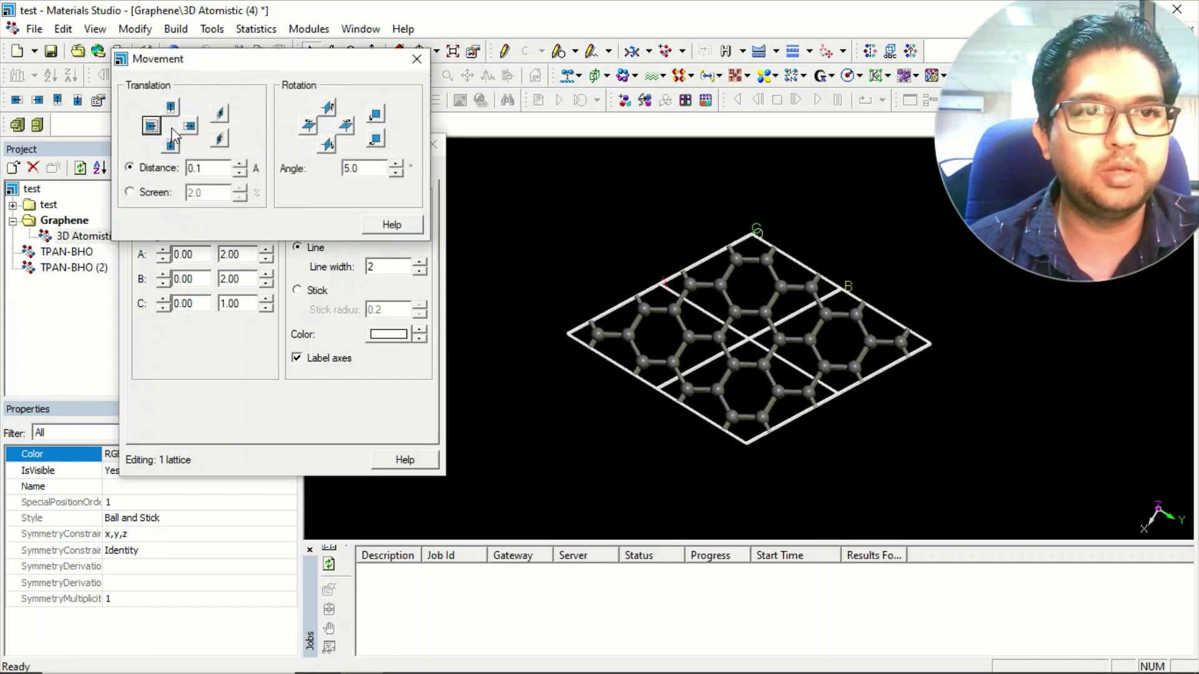
{"action": "left_click", "coordinate": [151, 127]}
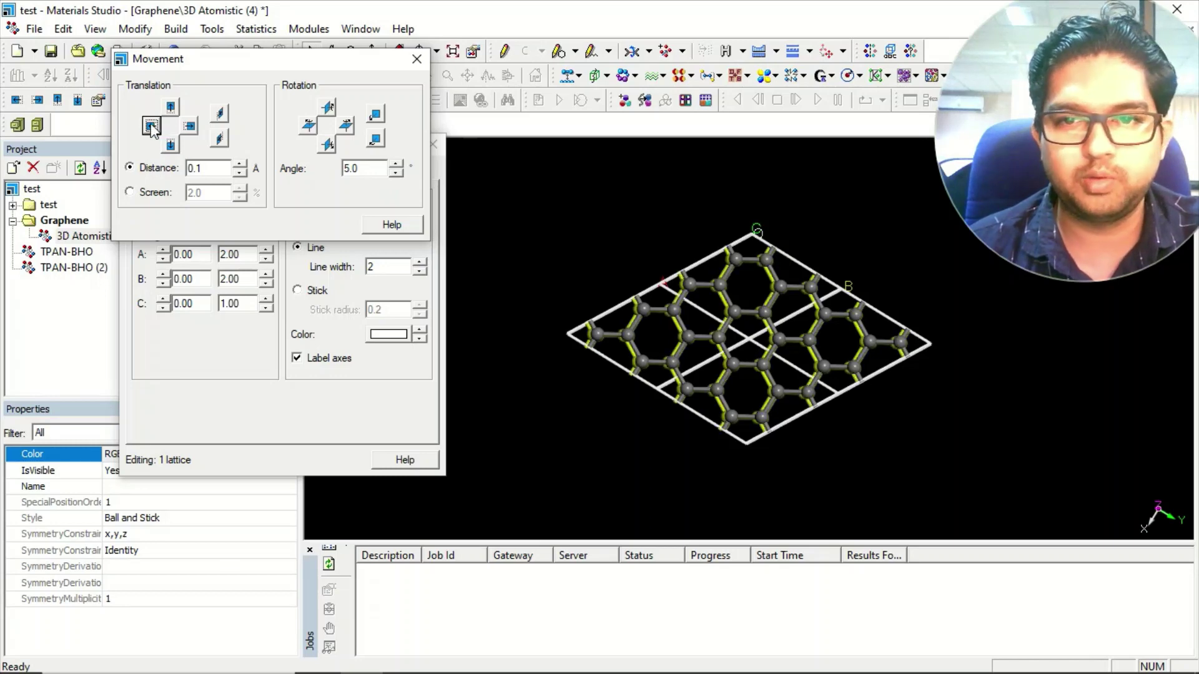
{"action": "left_click", "coordinate": [151, 128]}
{"action": "left_click", "coordinate": [151, 127]}
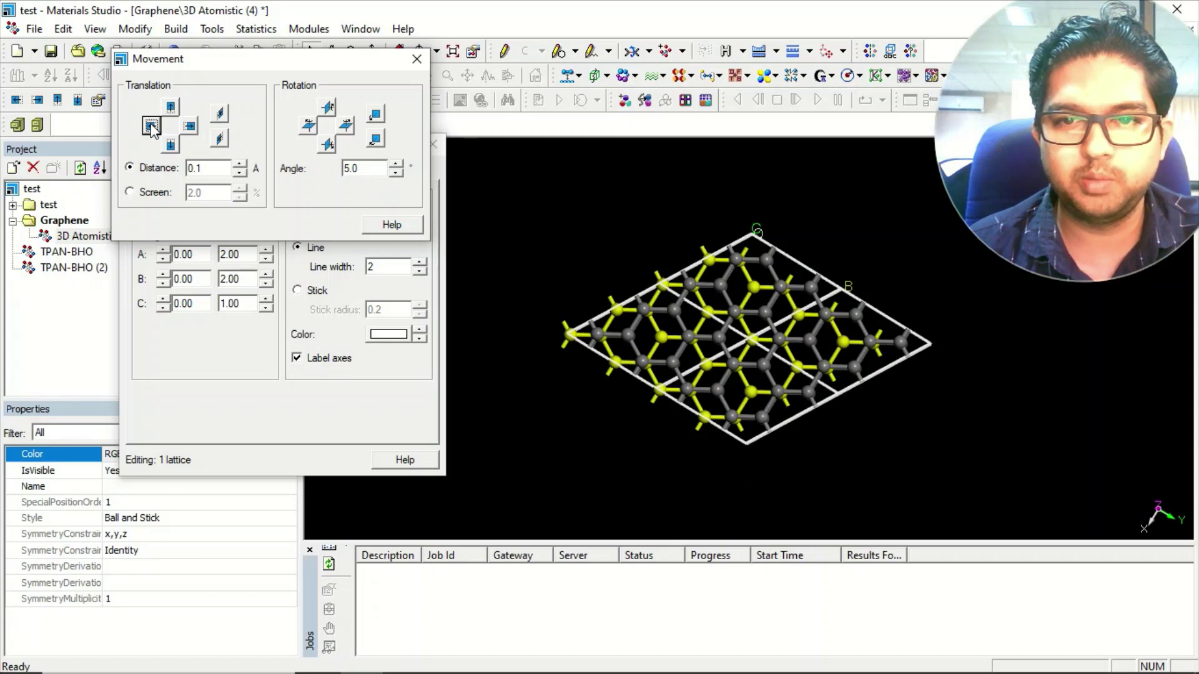
Step: Find the symmetry of the shifted layer structure with a tolerance of 0.5 Å and impose it
{"action": "left_click", "coordinate": [911, 52]}
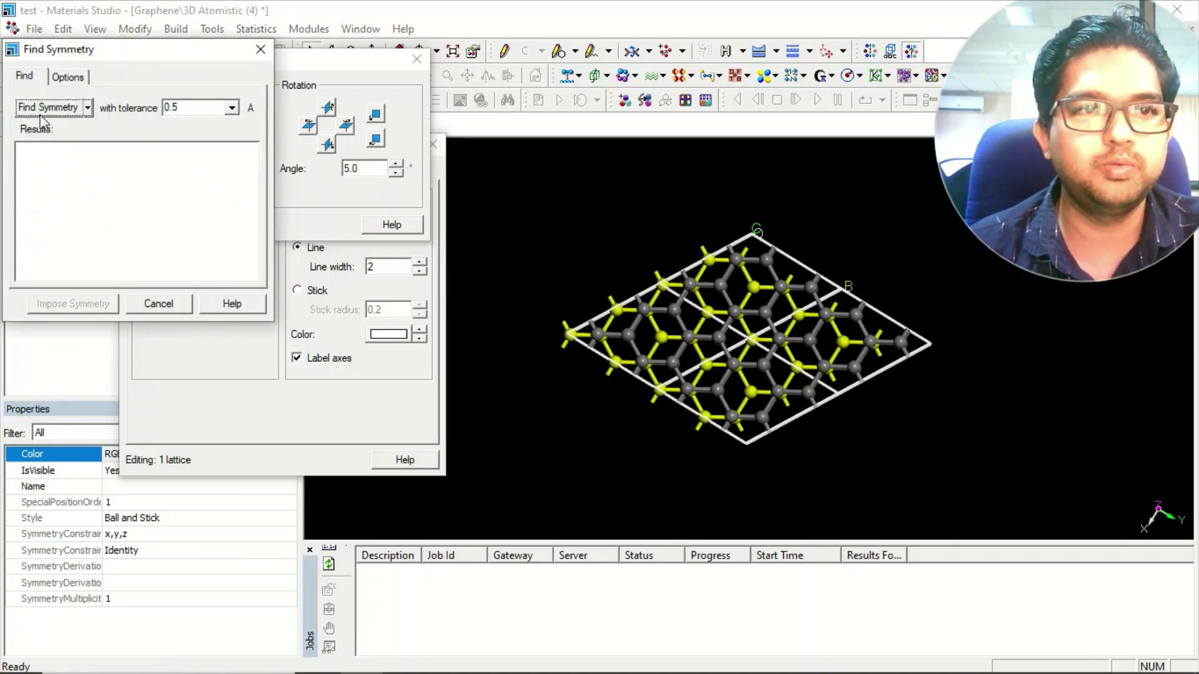
{"action": "left_click", "coordinate": [42, 111]}
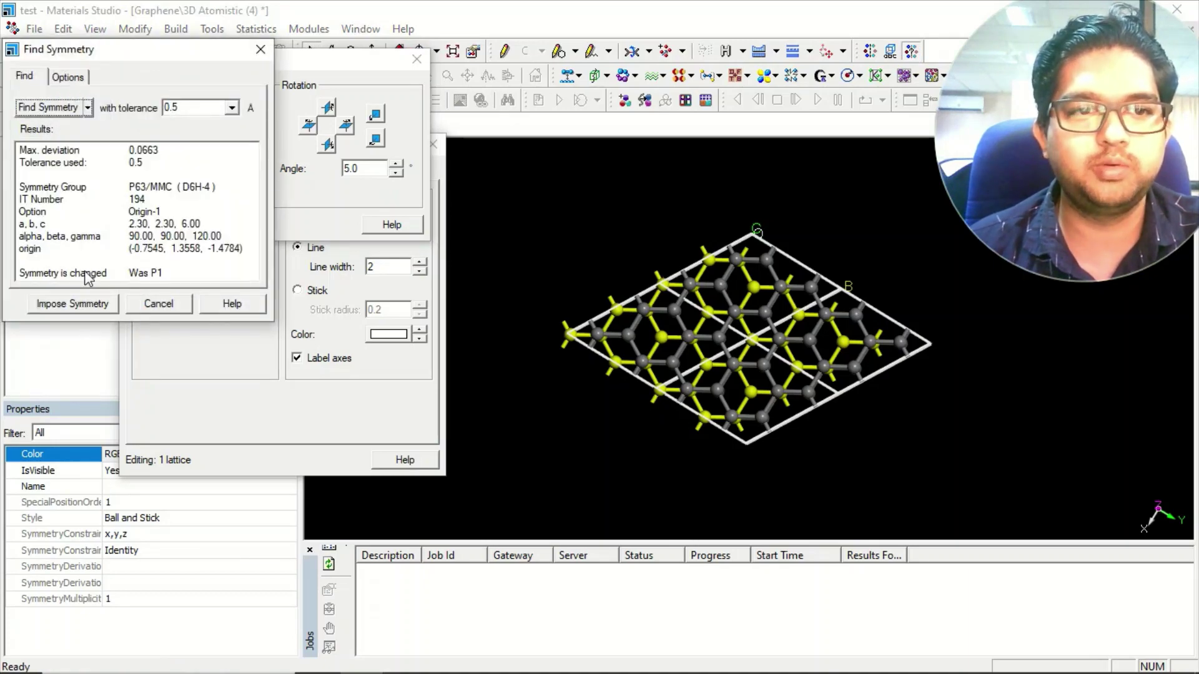
{"action": "left_click", "coordinate": [81, 306]}
Step: Inspect the two-layer stacking from several angles, and select one upper-layer atom together with all its symmetry images
{"action": "right_click_drag", "start_coordinate": [790, 447], "coordinate": [787, 320]}
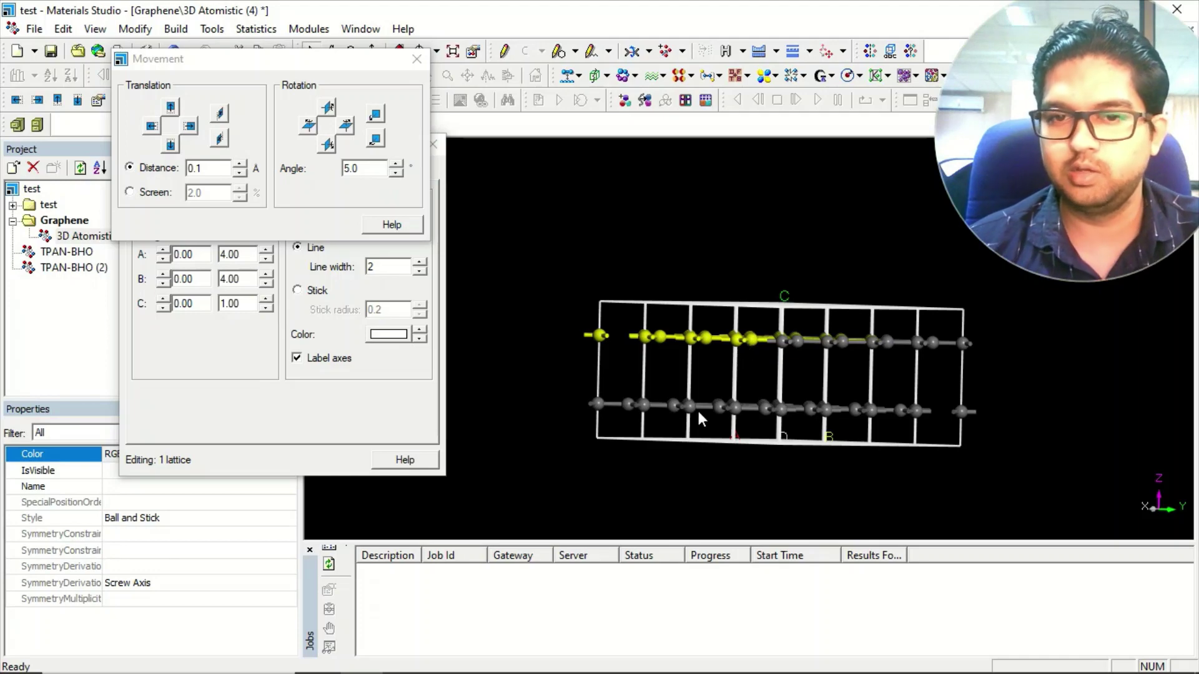
{"action": "right_click_drag", "start_coordinate": [782, 369], "coordinate": [658, 412]}
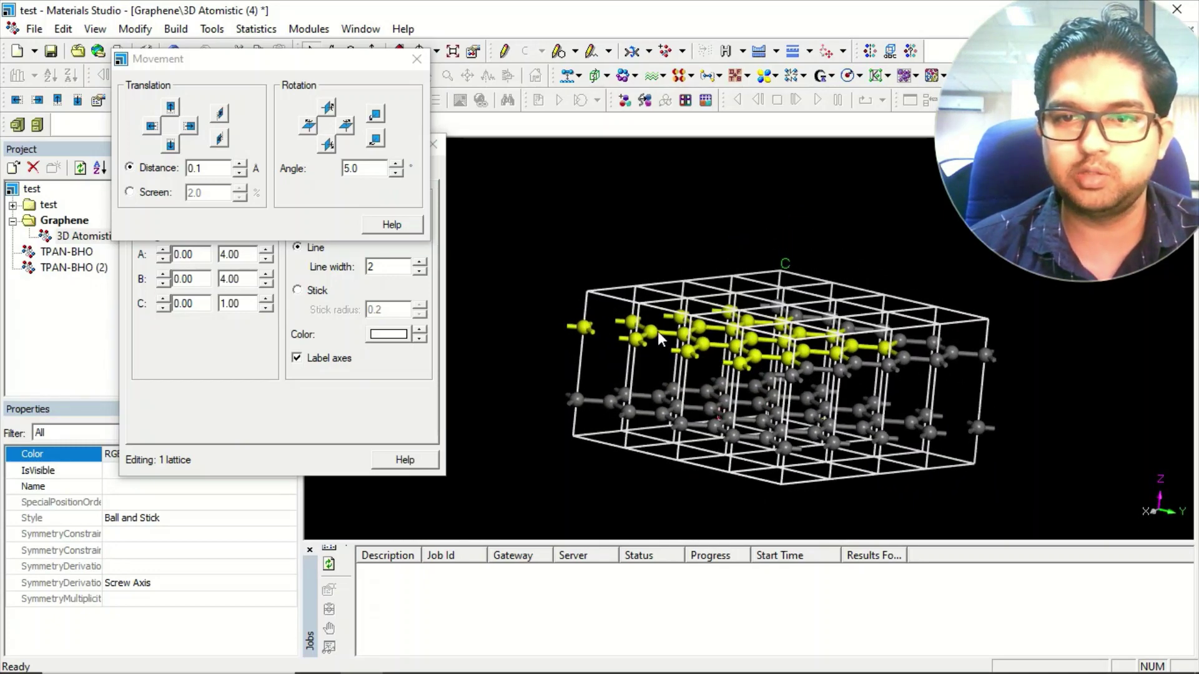
{"action": "right_click_drag", "start_coordinate": [769, 438], "coordinate": [766, 489]}
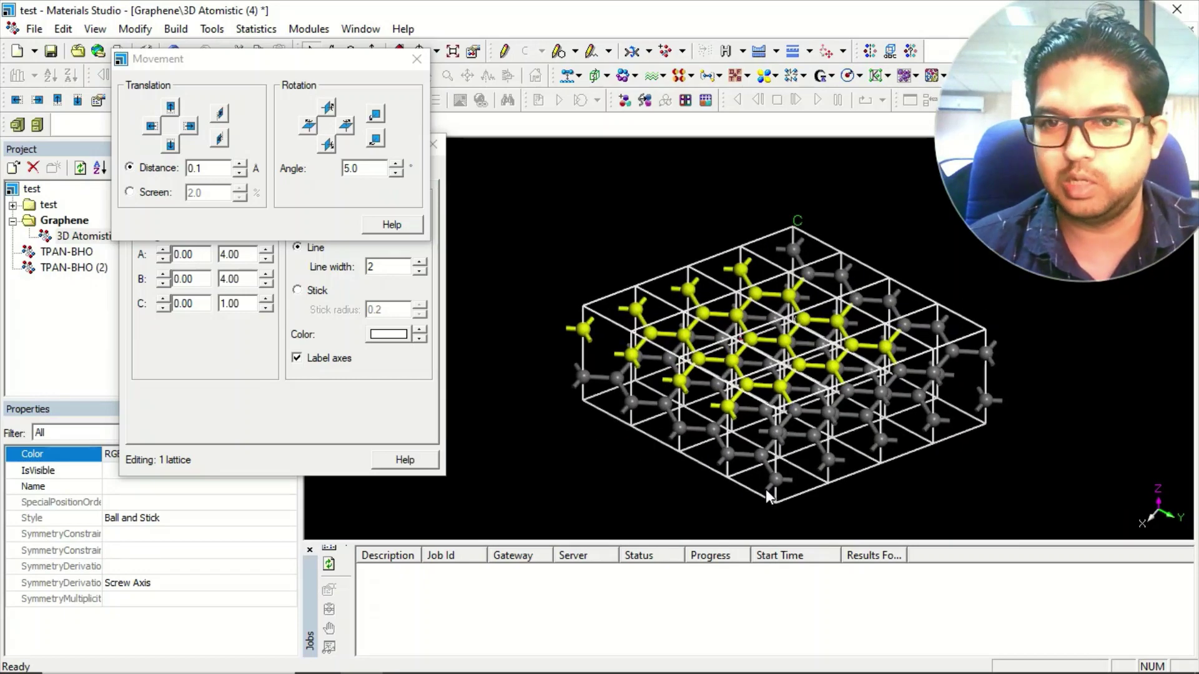
{"action": "right_click_drag", "start_coordinate": [763, 368], "coordinate": [583, 234]}
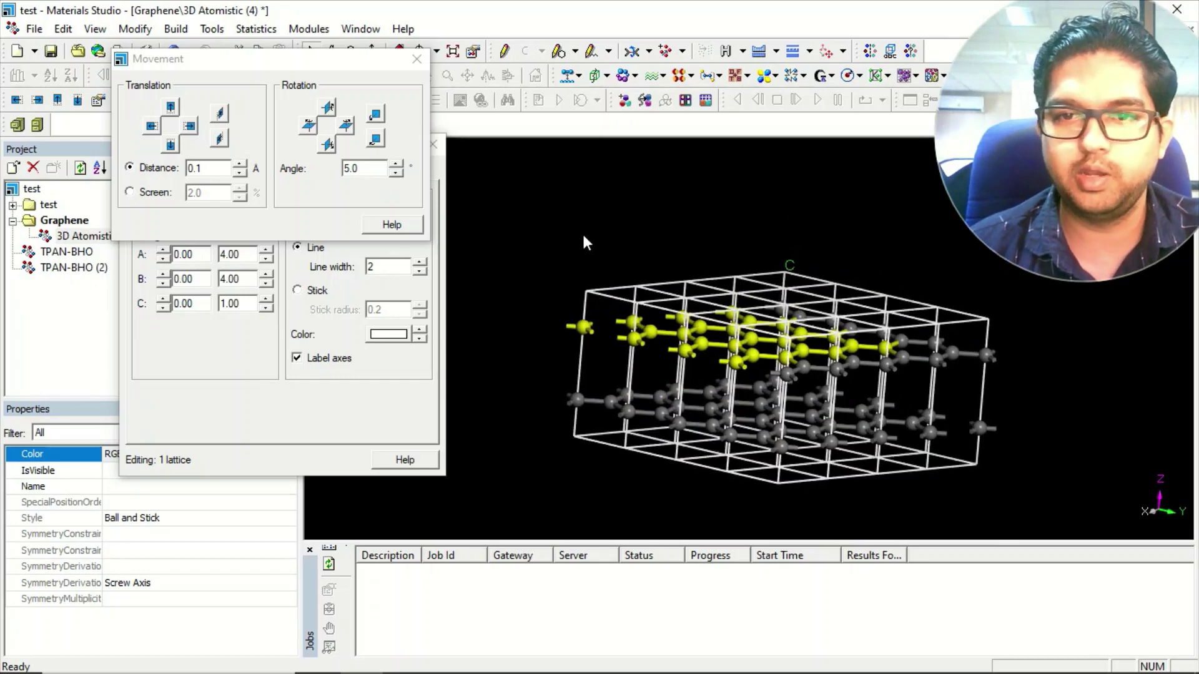
{"action": "left_click", "coordinate": [596, 344]}
{"action": "left_click", "coordinate": [592, 322]}
{"action": "right_click", "coordinate": [528, 270]}
{"action": "left_click", "coordinate": [593, 381]}
{"action": "right_click_drag", "start_coordinate": [806, 415], "coordinate": [695, 337]}
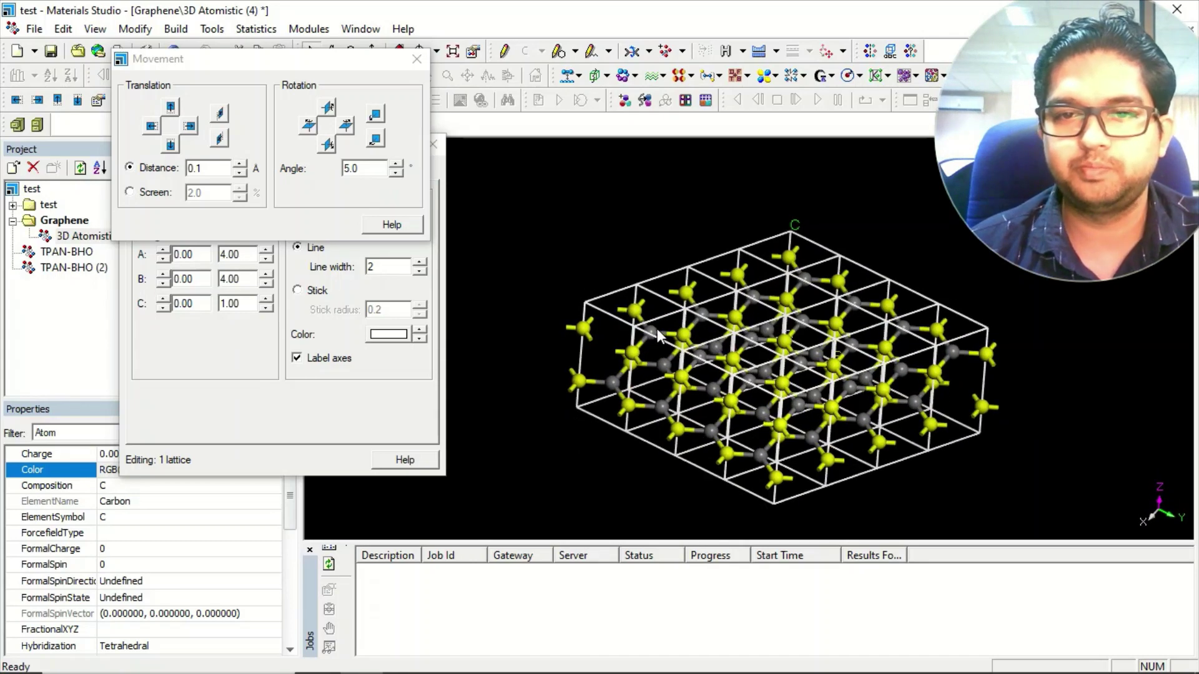
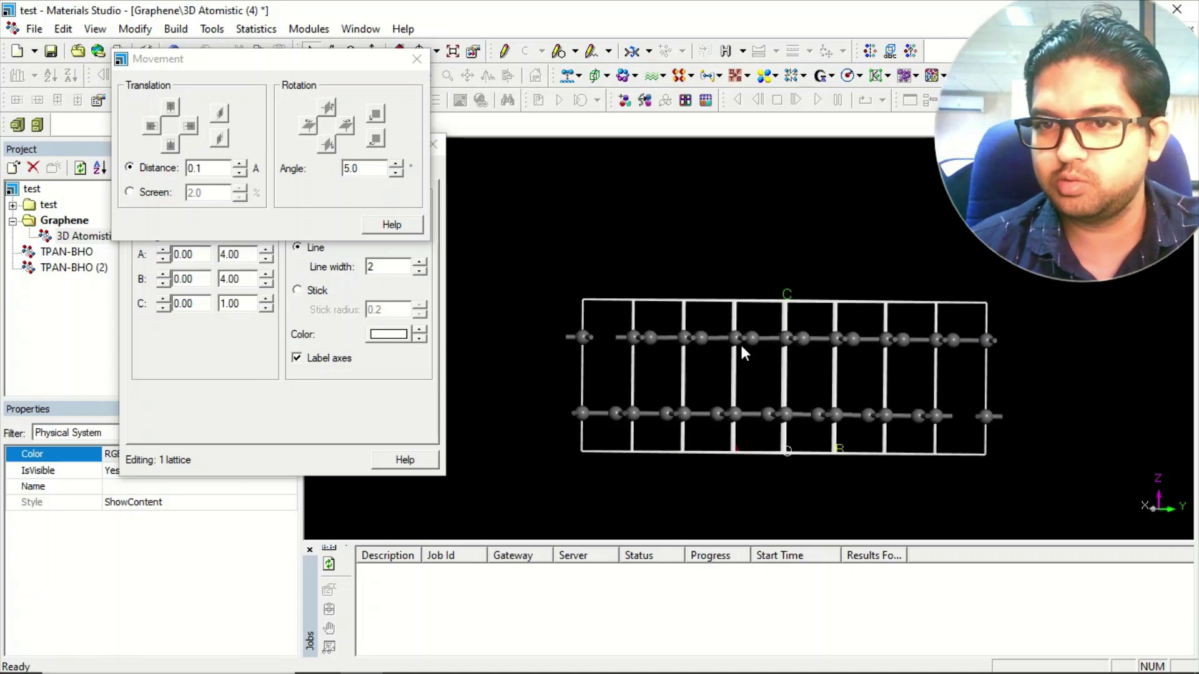
Step: Close the Movement dialog and select all atoms of the upper layer to compare its stacking with the lower layer
{"action": "key", "text": "ctrl+r"}
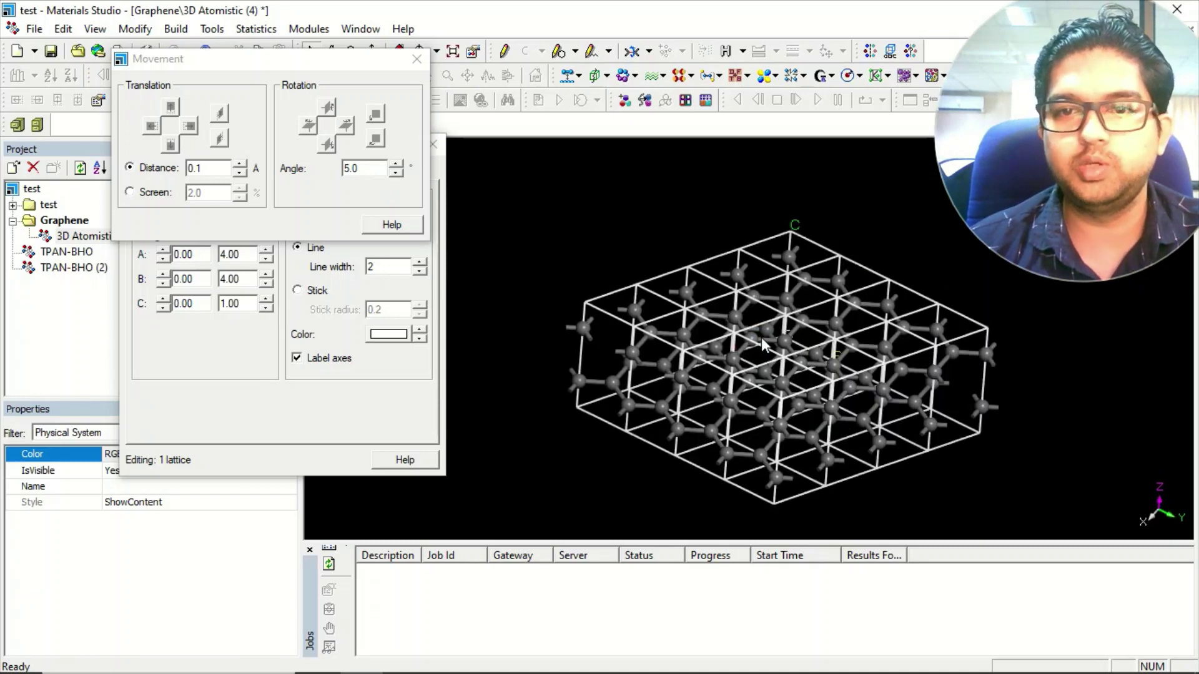
{"action": "left_click", "coordinate": [416, 58]}
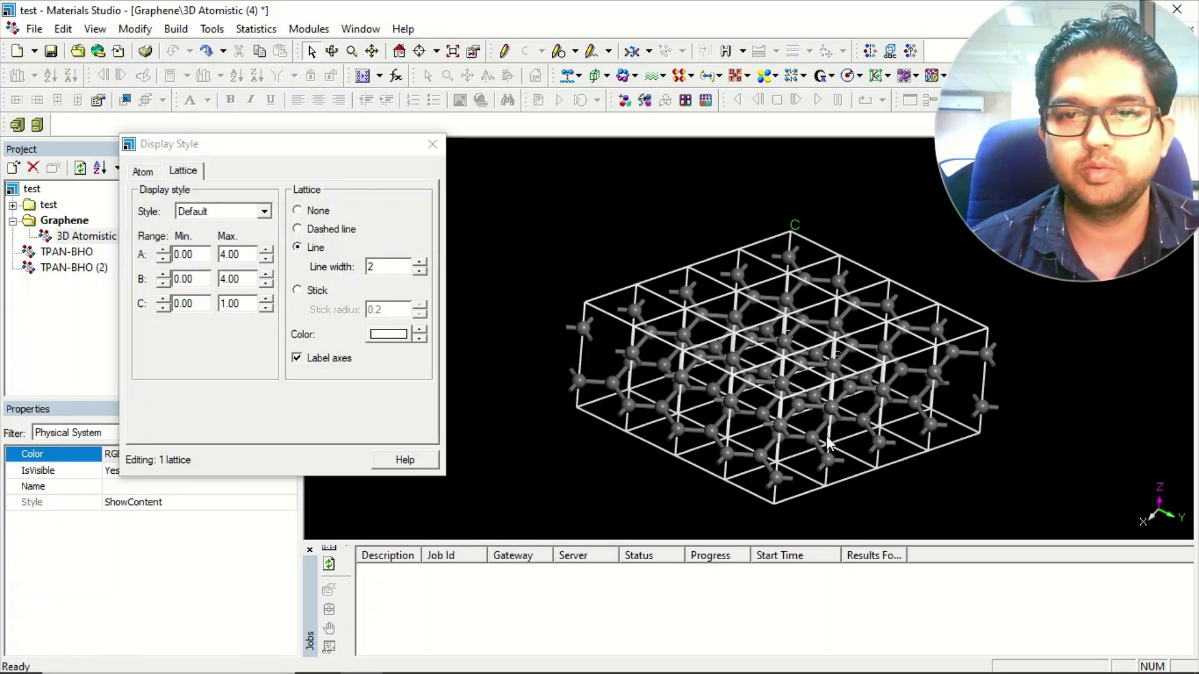
{"action": "right_click_drag", "start_coordinate": [830, 440], "coordinate": [661, 289]}
{"action": "left_click_drag", "start_coordinate": [542, 276], "coordinate": [989, 414]}
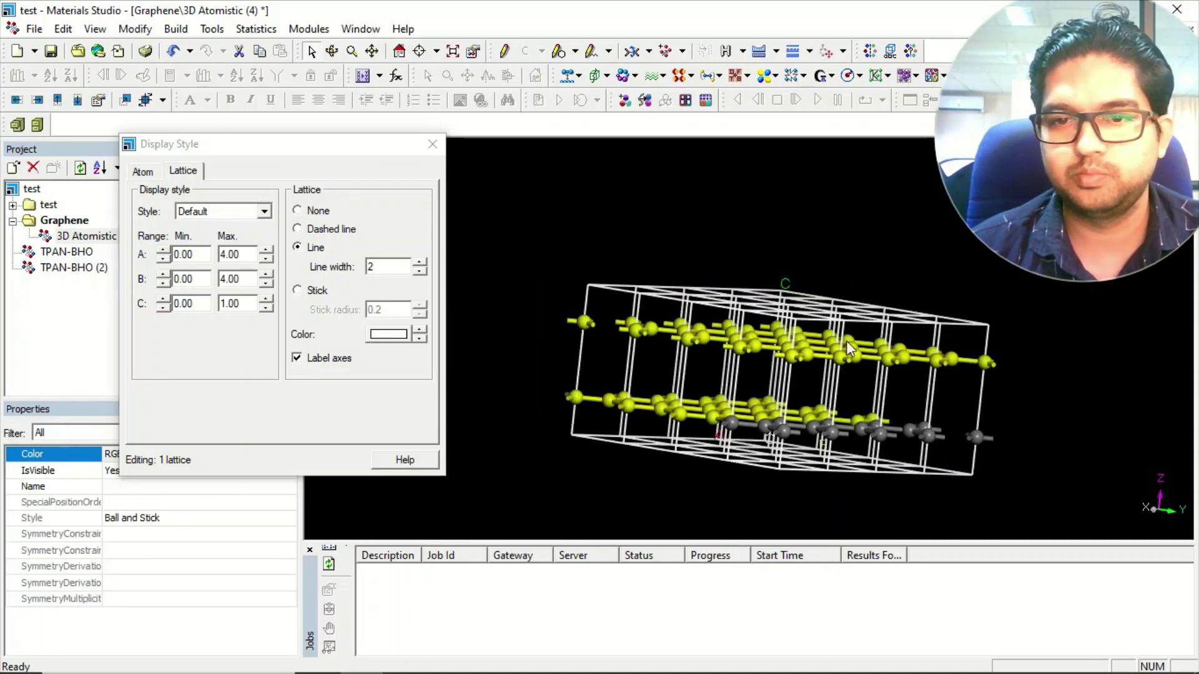
{"action": "left_click", "coordinate": [609, 356]}
{"action": "left_click_drag", "start_coordinate": [561, 275], "coordinate": [999, 381]}
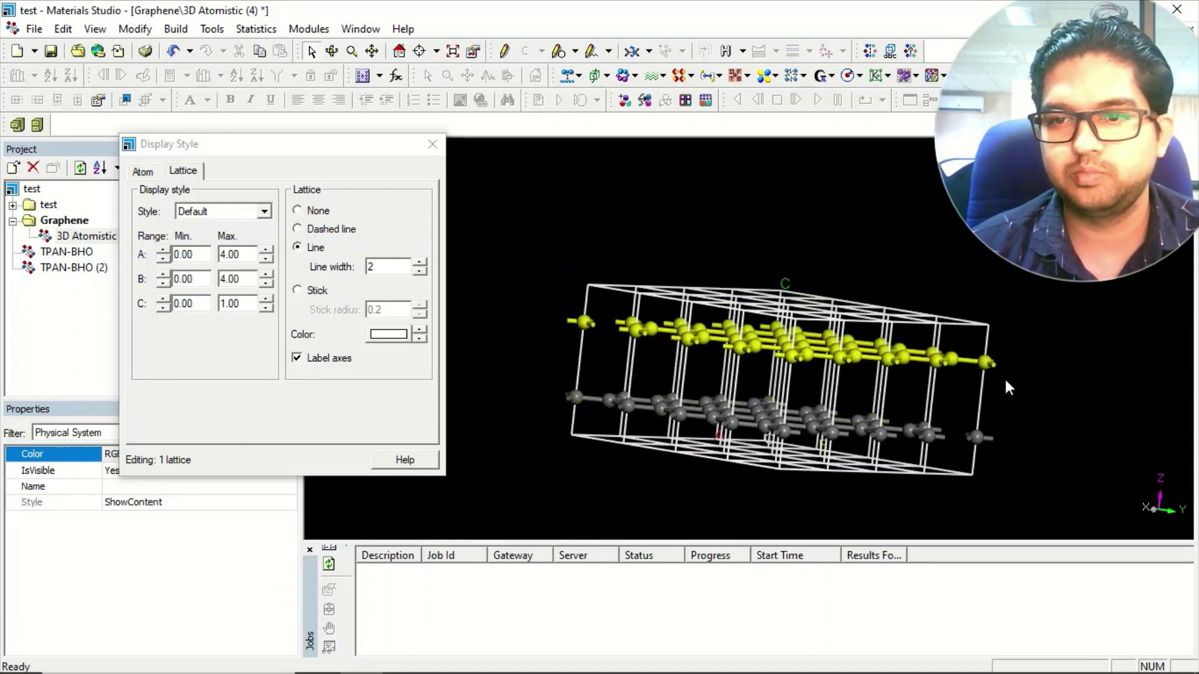
{"action": "right_click_drag", "start_coordinate": [766, 288], "coordinate": [775, 387]}
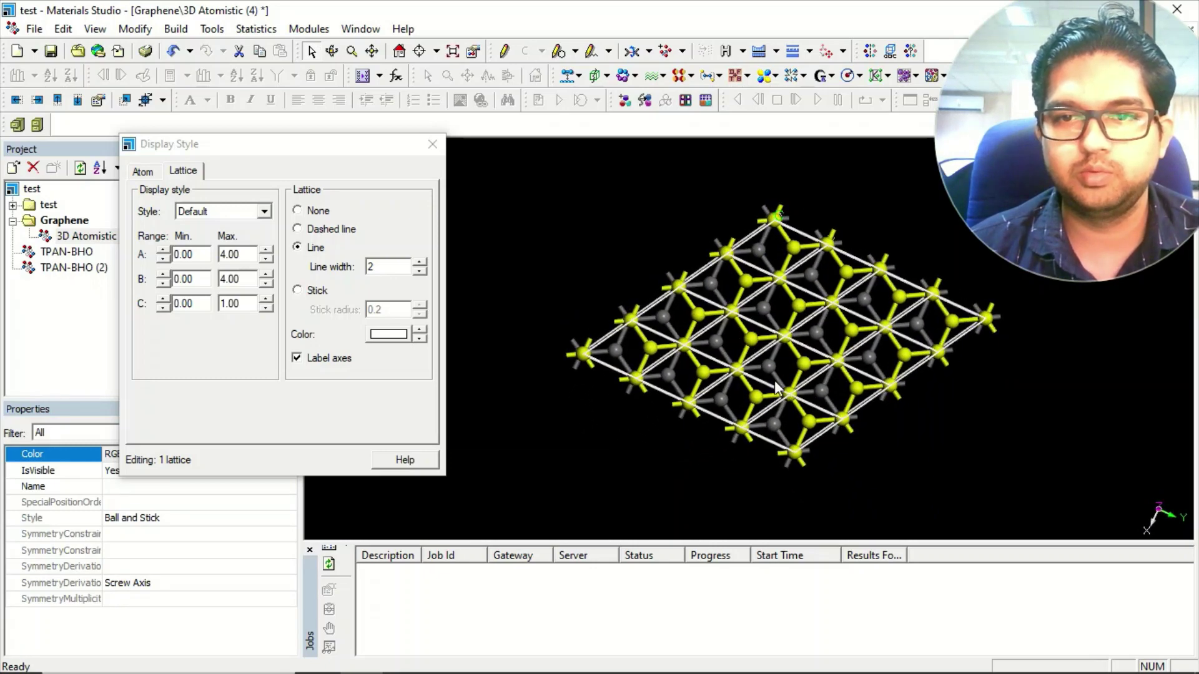
Step: Select a single carbon atom inside a cell and its symmetry images to examine the equivalent atoms in both layers
{"action": "left_click", "coordinate": [620, 267]}
{"action": "left_click", "coordinate": [653, 348]}
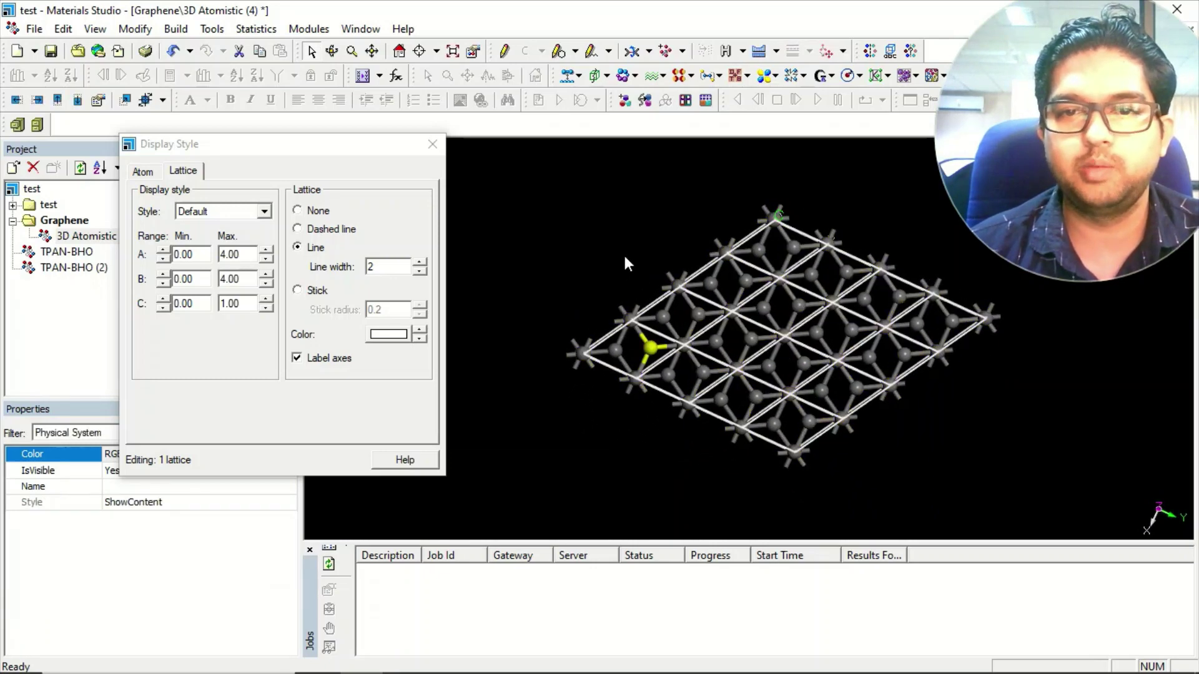
{"action": "right_click", "coordinate": [515, 159]}
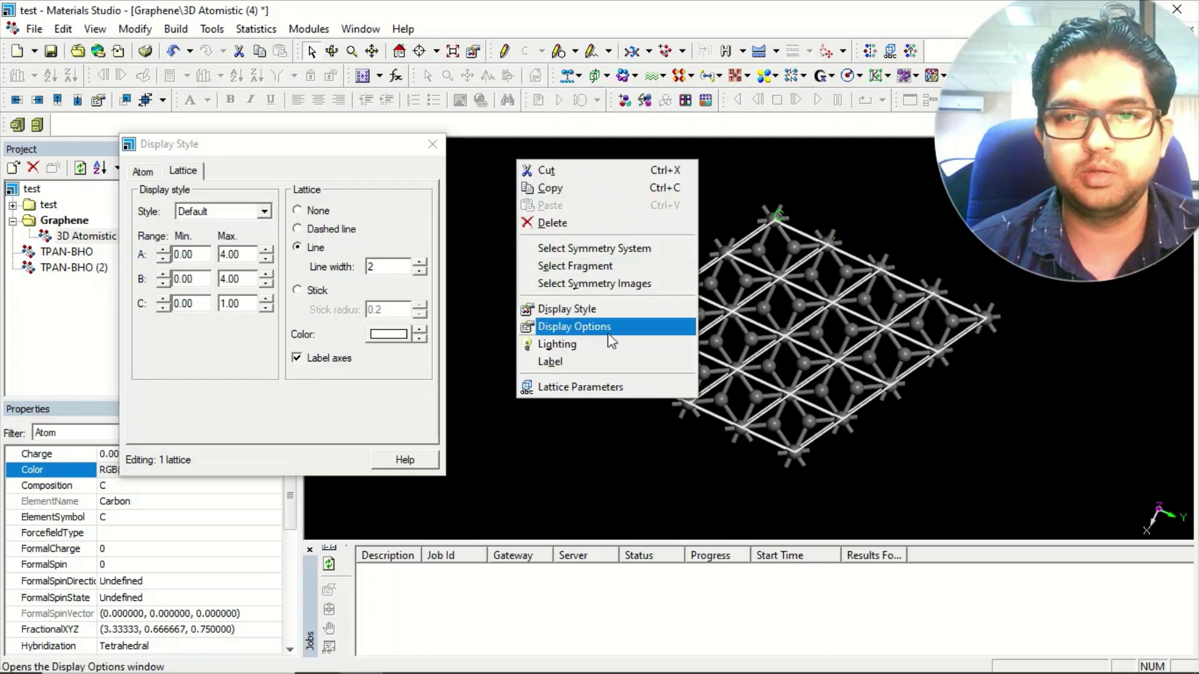
{"action": "left_click", "coordinate": [617, 285]}
{"action": "right_click_drag", "start_coordinate": [624, 299], "coordinate": [765, 370]}
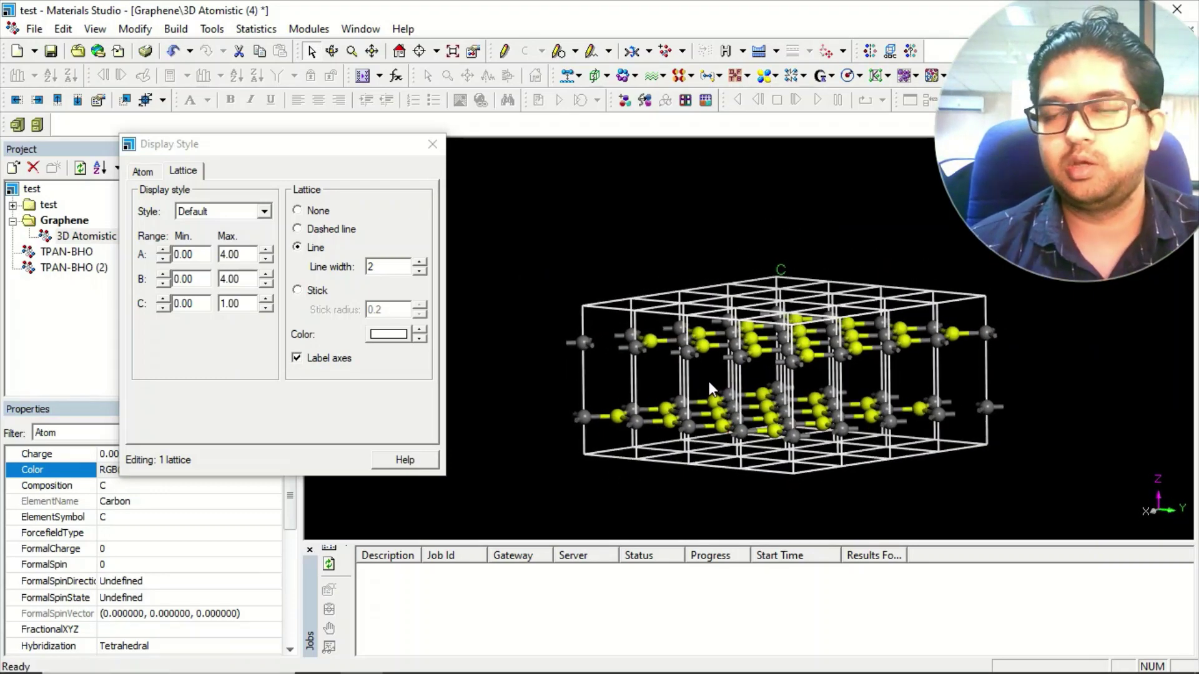
Step: Clear the atom selection and create a supercell from the displayed 4 × 4 × 1 range of the two-layer structure
{"action": "left_click", "coordinate": [618, 225]}
{"action": "left_click", "coordinate": [176, 29]}
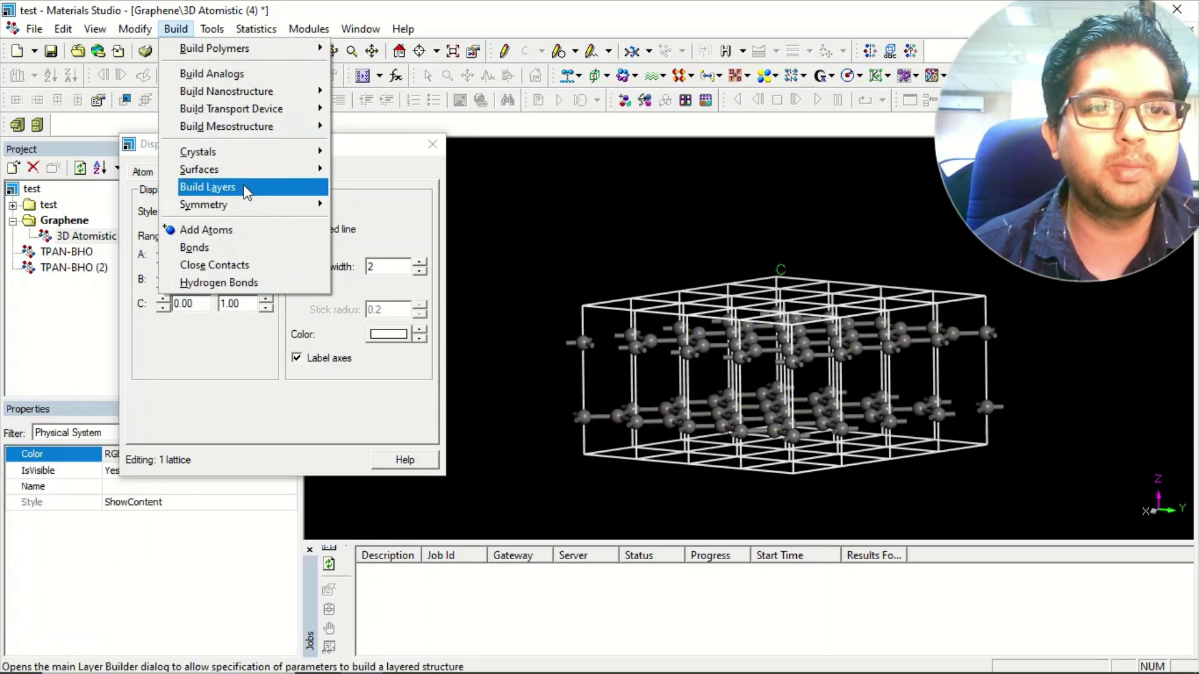
{"action": "mouse_move", "coordinate": [256, 213]}
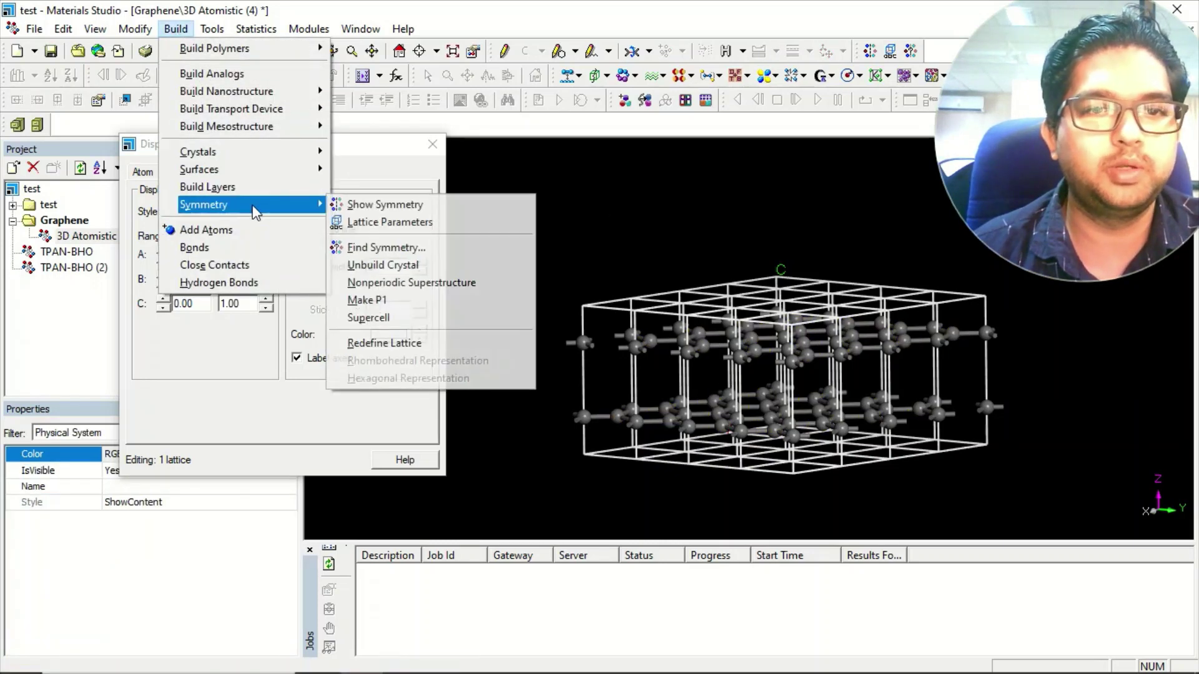
{"action": "left_click", "coordinate": [375, 317]}
{"action": "left_click", "coordinate": [337, 295]}
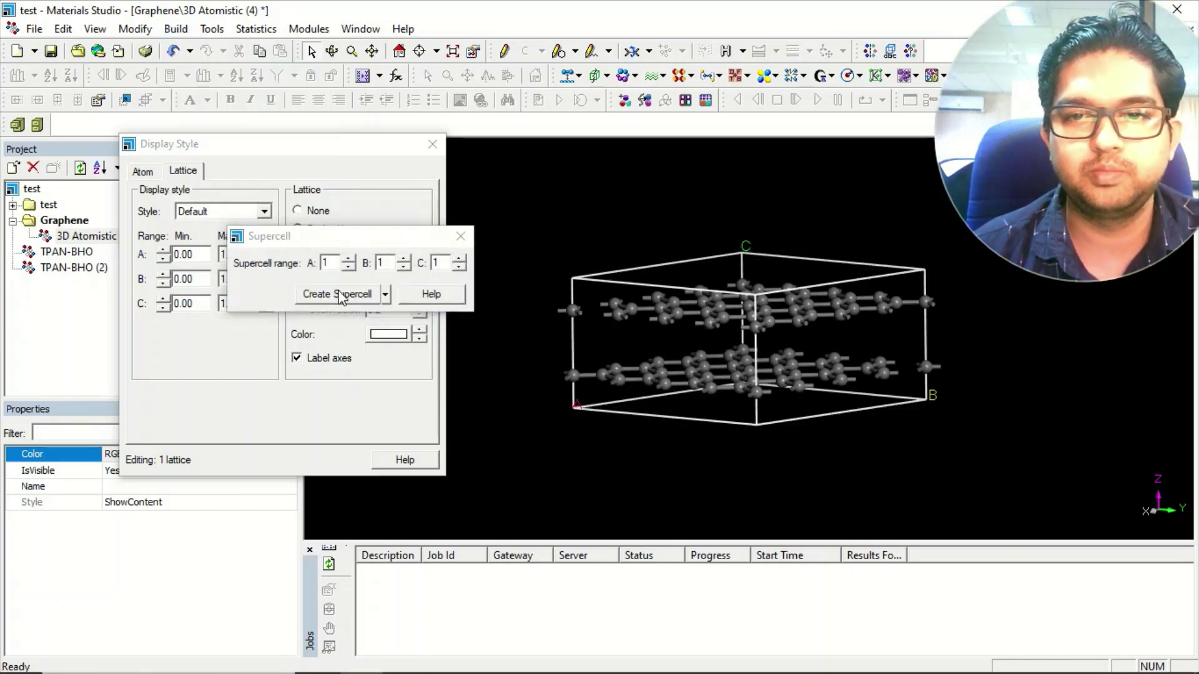
{"action": "scroll", "coordinate": [695, 314], "scroll_direction": "up", "scroll_amount": 2}
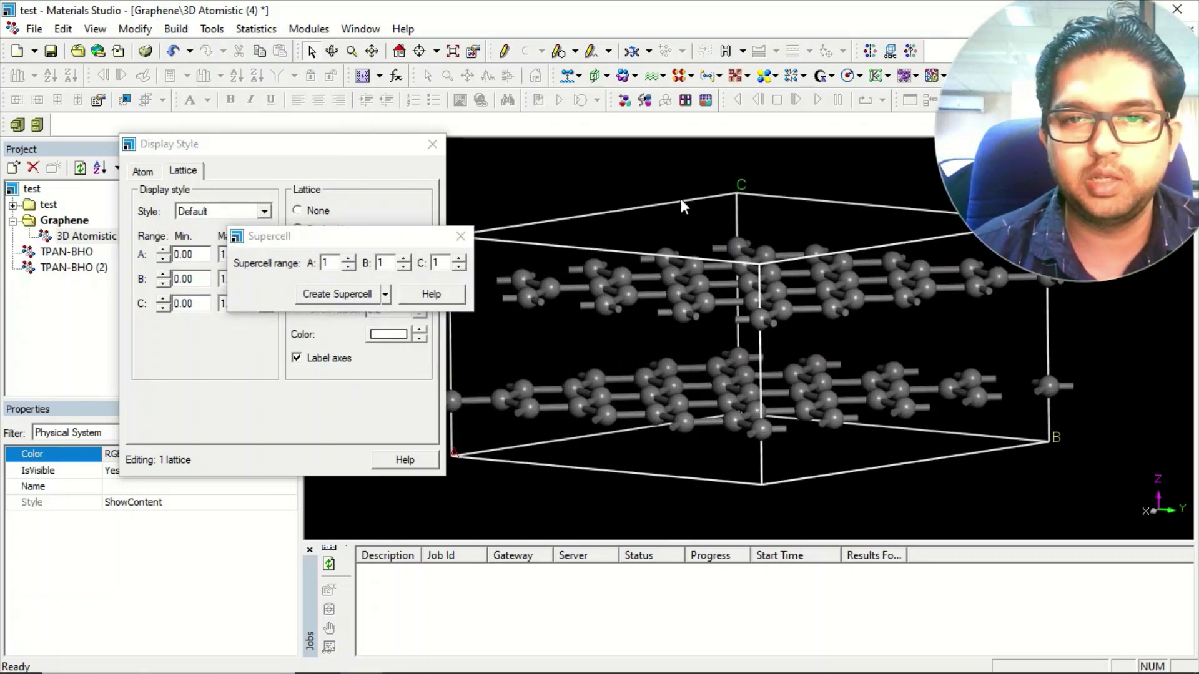
{"action": "left_click", "coordinate": [461, 237]}
Step: Find the supercell's symmetry with a 0.5 Å tolerance and impose it on the structure
{"action": "left_click", "coordinate": [911, 51]}
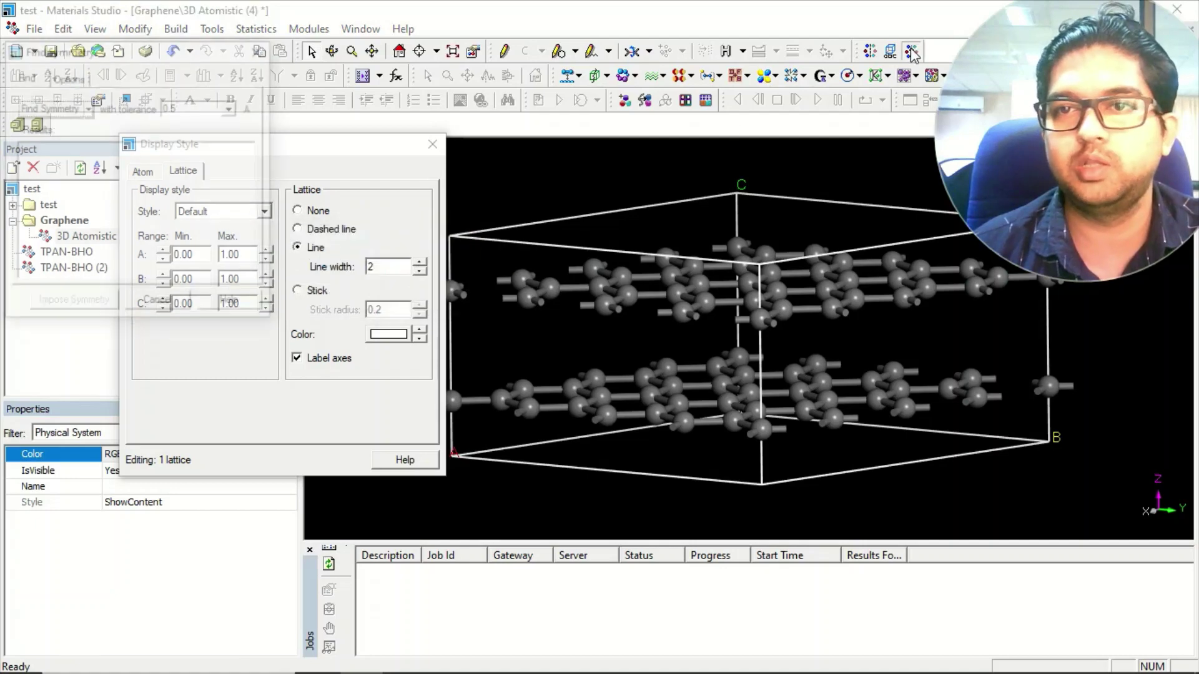
{"action": "left_click", "coordinate": [56, 107]}
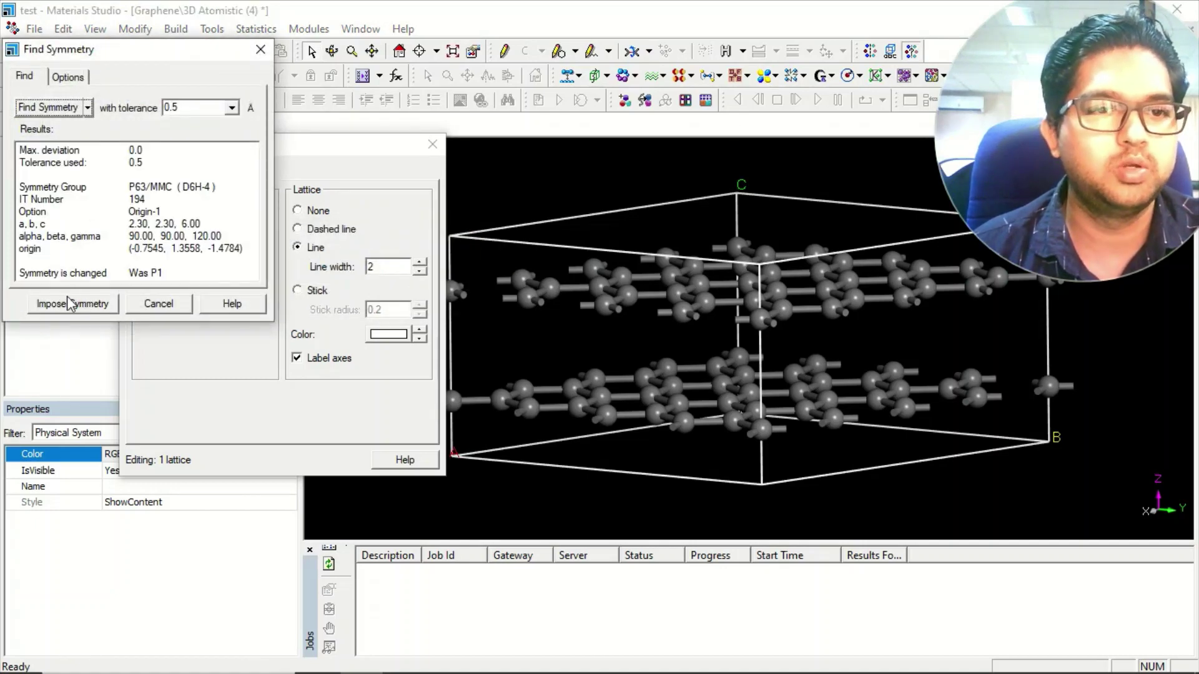
{"action": "left_click", "coordinate": [72, 304]}
Step: Reduce the lattice display range maximum to 1.00 along both A and B
{"action": "left_click", "coordinate": [265, 260]}
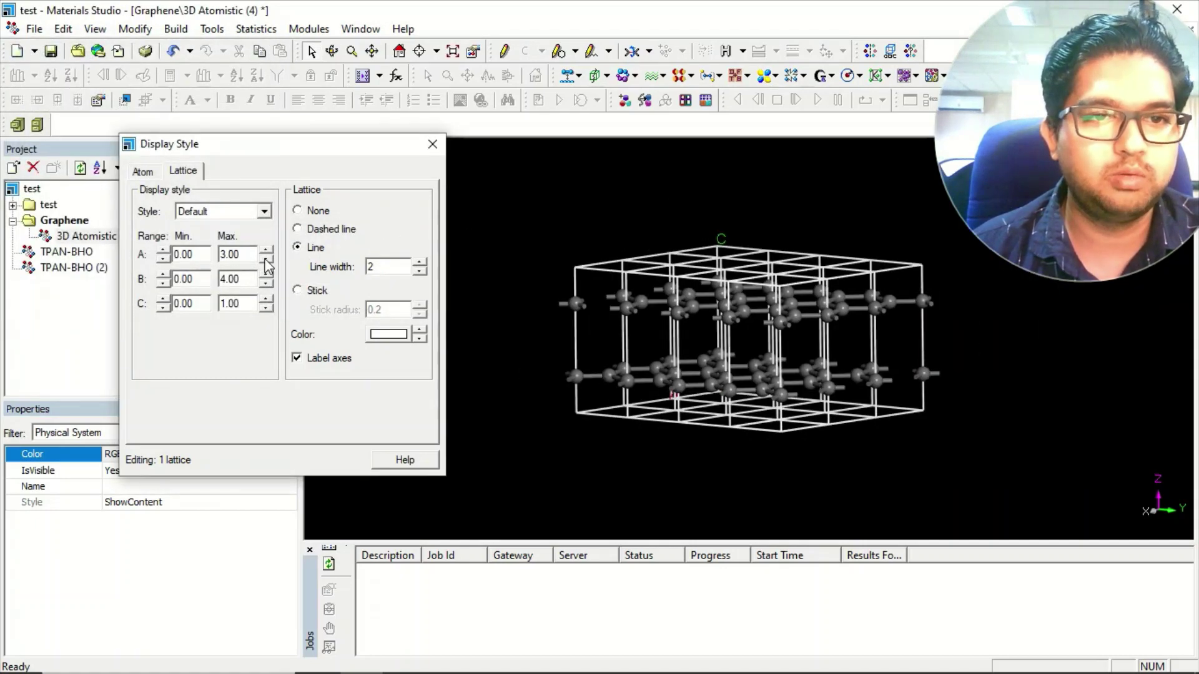
{"action": "left_click", "coordinate": [265, 260]}
{"action": "left_click", "coordinate": [267, 283]}
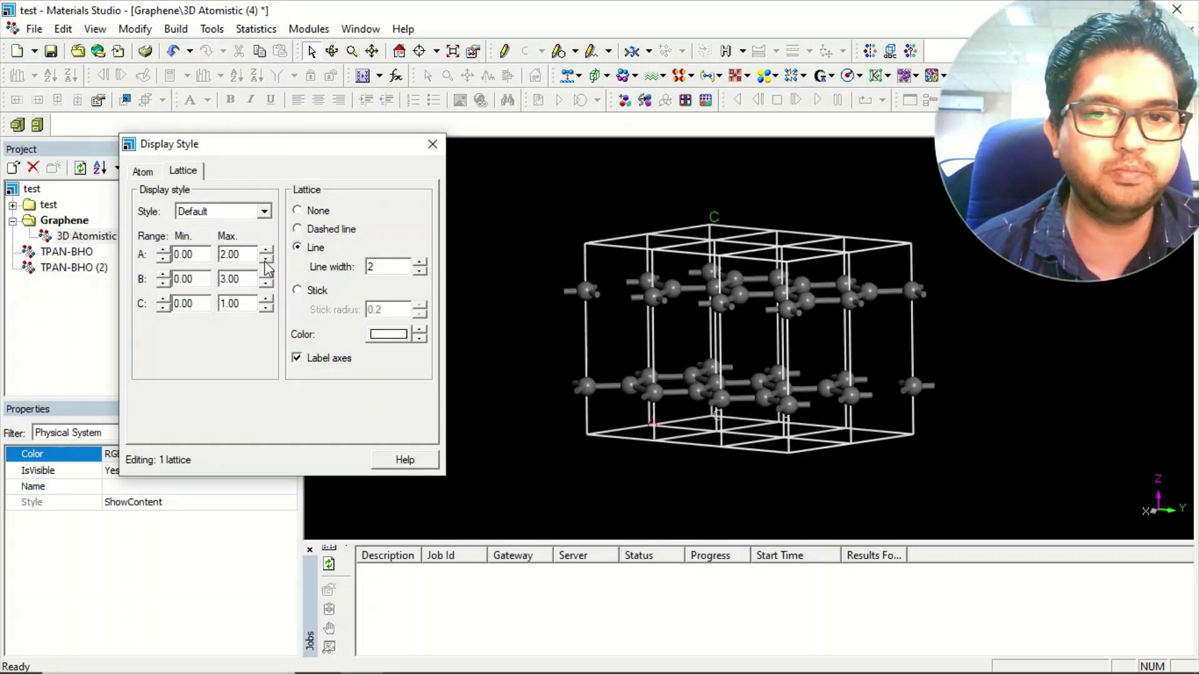
{"action": "left_click", "coordinate": [267, 282]}
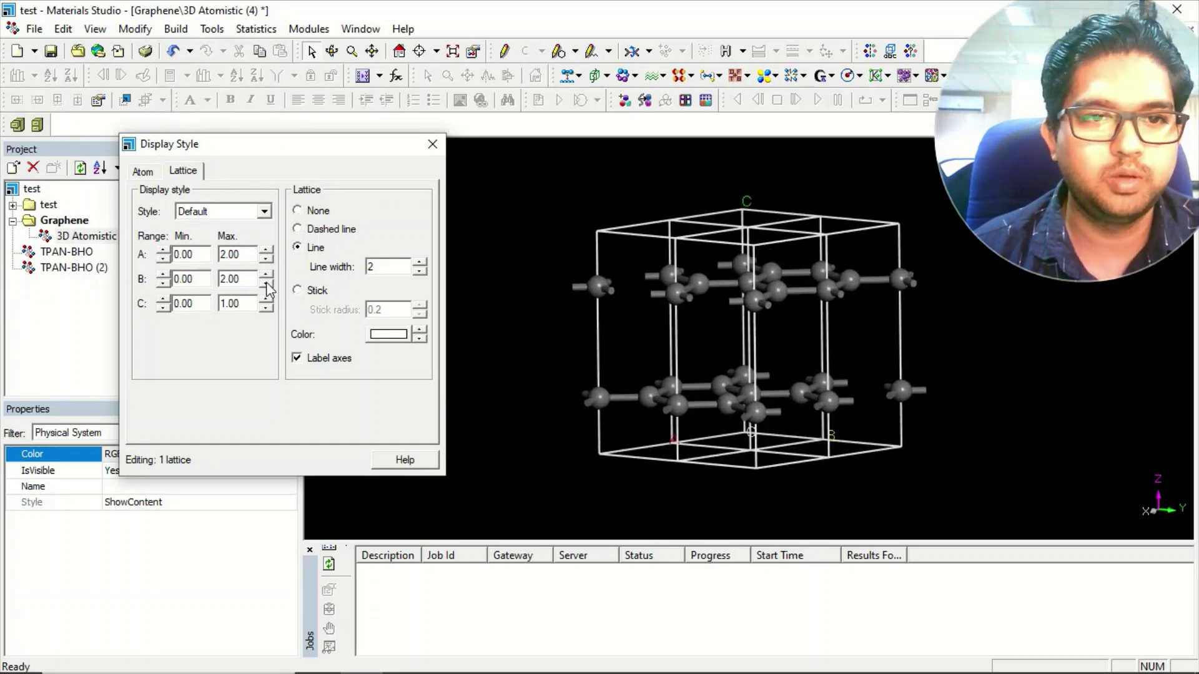
{"action": "left_click", "coordinate": [267, 283]}
{"action": "left_click", "coordinate": [266, 260]}
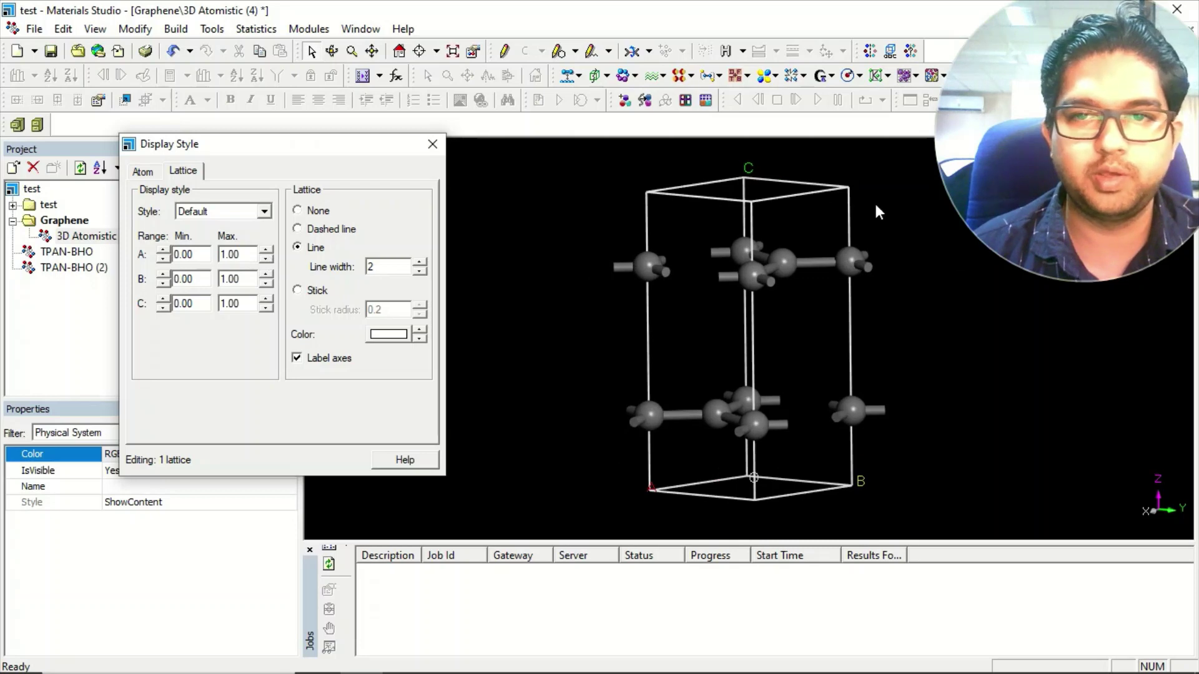
{"action": "right_click_drag", "start_coordinate": [878, 212], "coordinate": [781, 206]}
{"action": "left_click", "coordinate": [176, 30]}
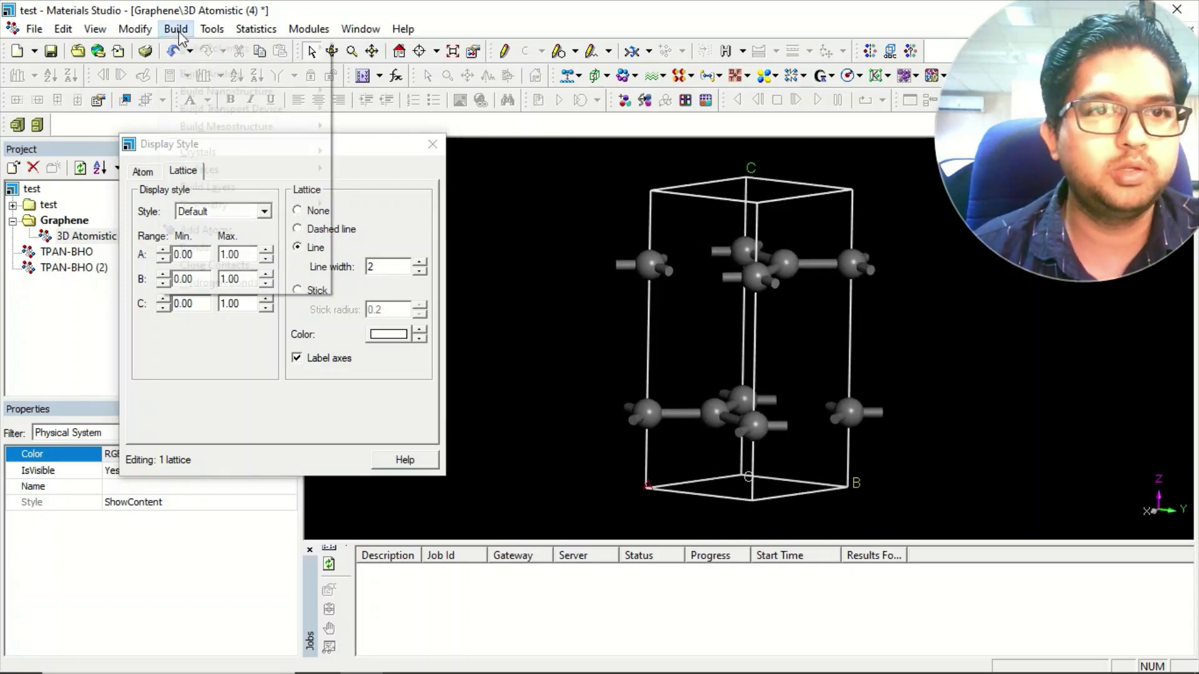
{"action": "mouse_move", "coordinate": [250, 205]}
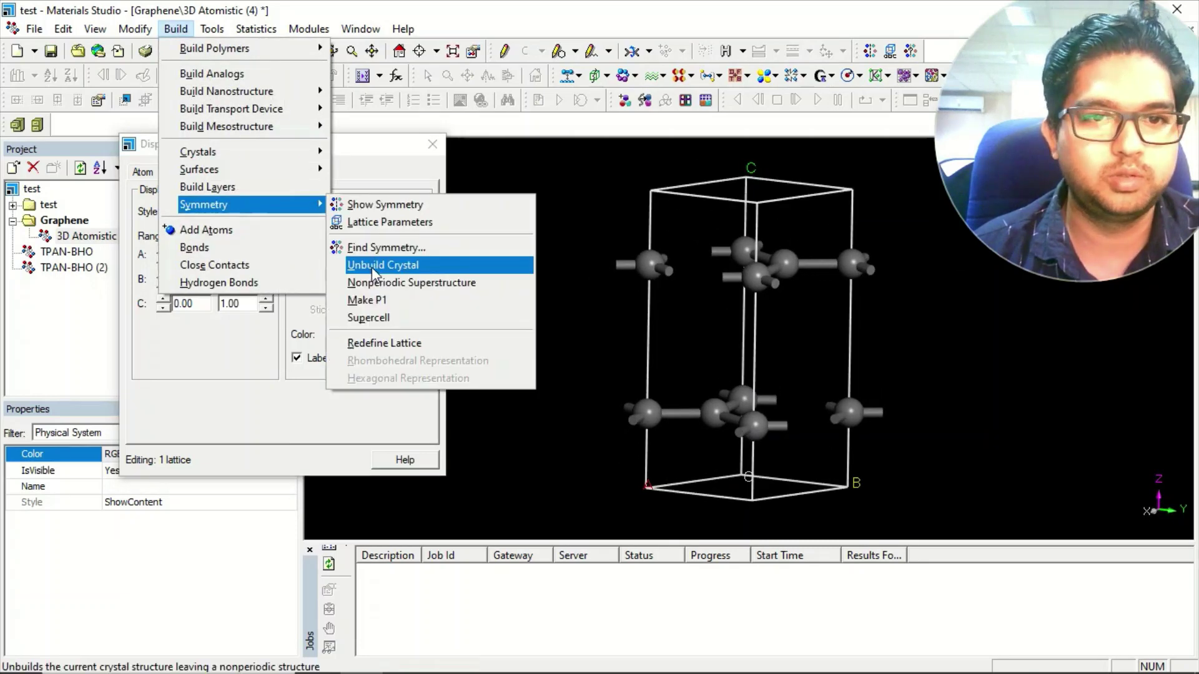
{"action": "left_click", "coordinate": [376, 319]}
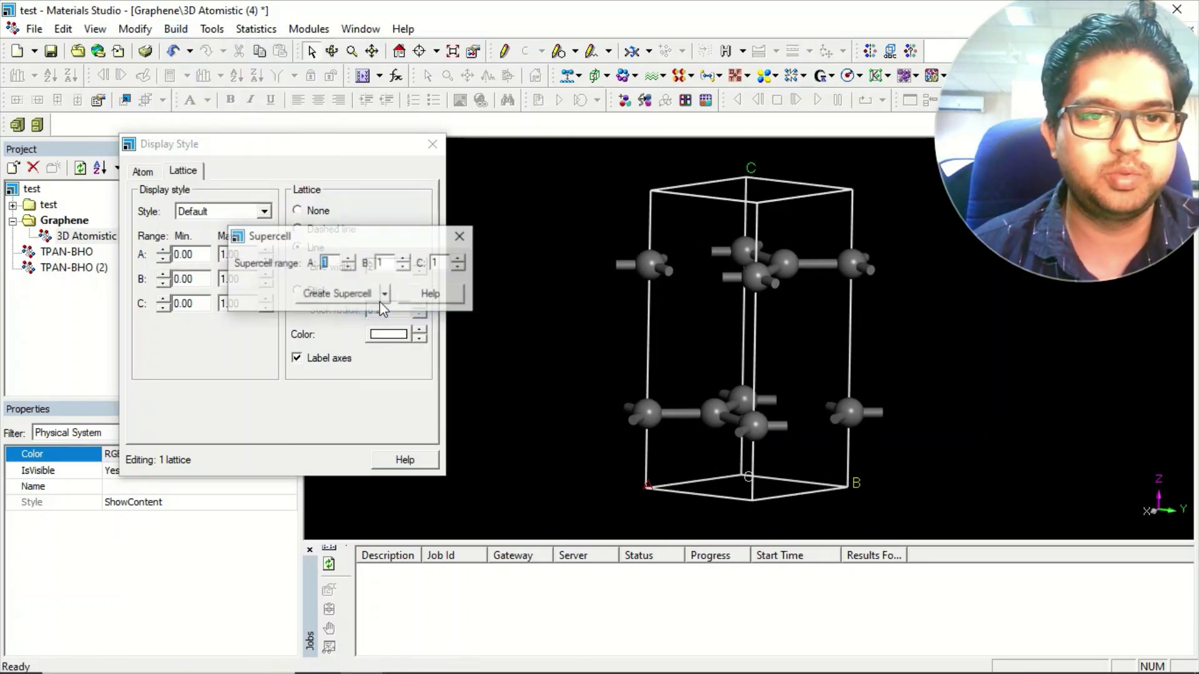
{"action": "left_click", "coordinate": [462, 236]}
Step: Change the carbon atom inside the cell's upper layer to germanium
{"action": "right_click_drag", "start_coordinate": [723, 275], "coordinate": [729, 379]}
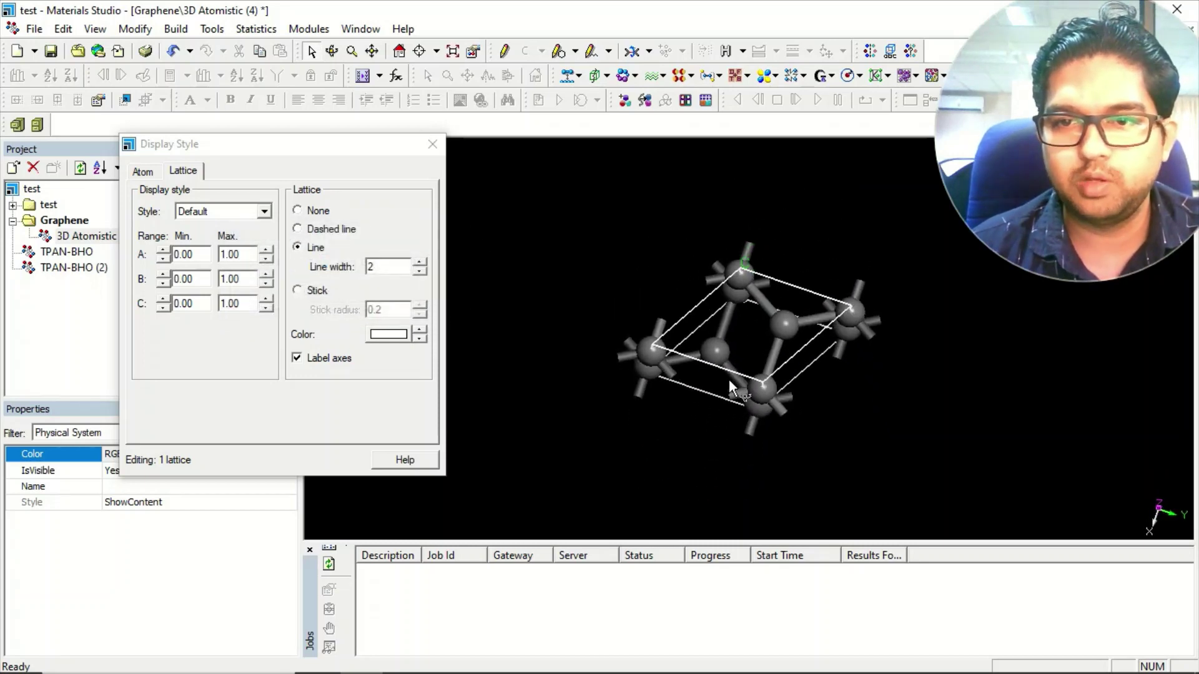
{"action": "left_click", "coordinate": [786, 324]}
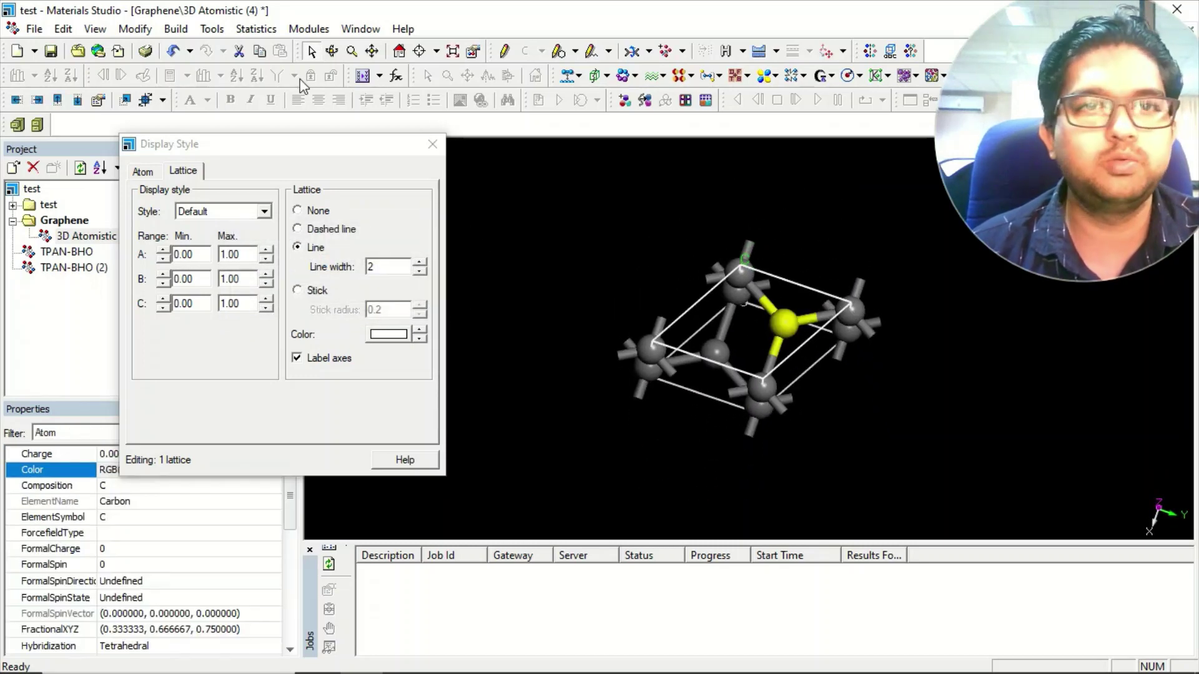
{"action": "left_click", "coordinate": [176, 28]}
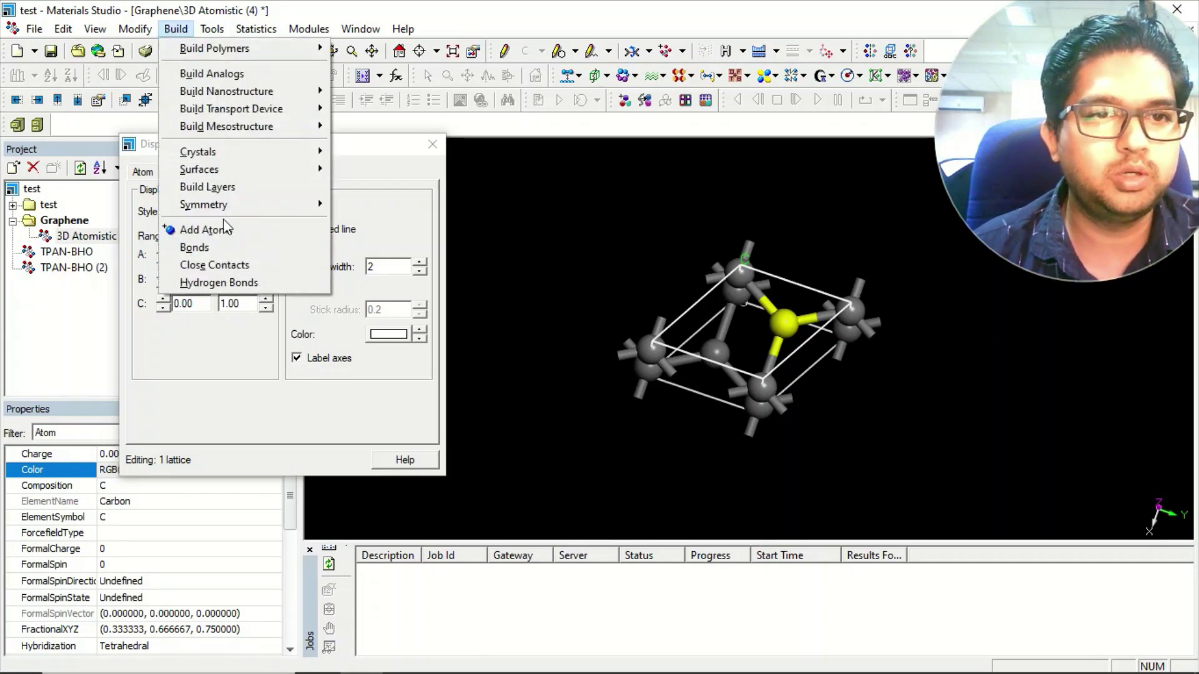
{"action": "left_click", "coordinate": [136, 29]}
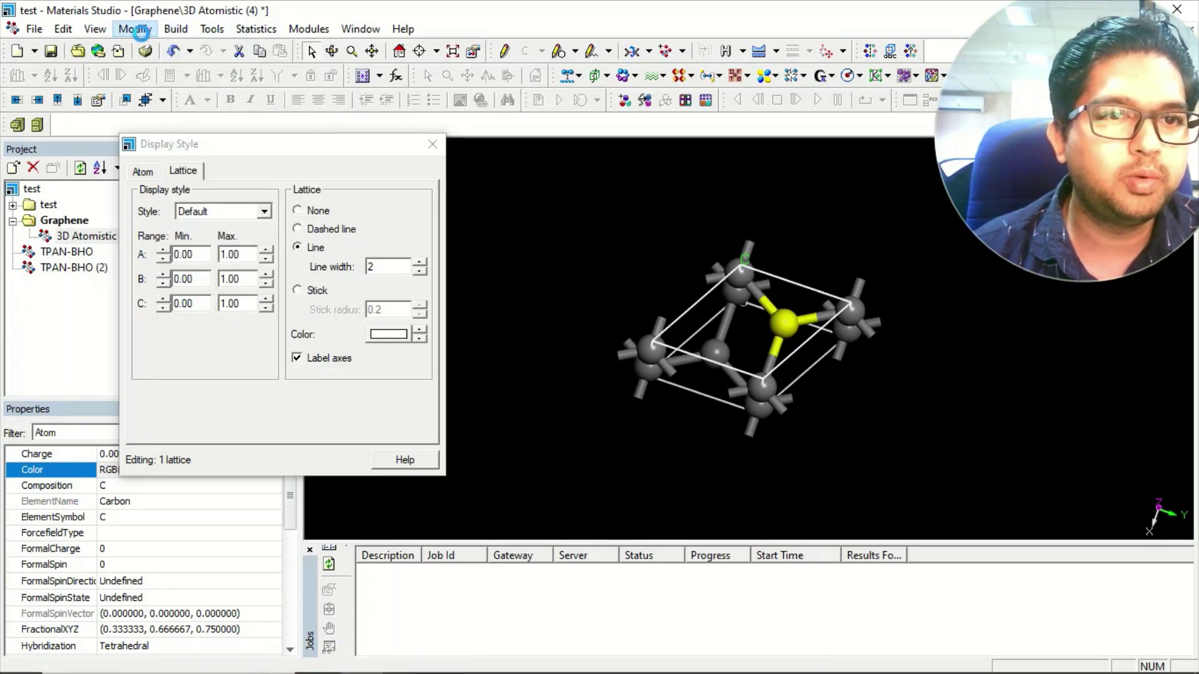
{"action": "left_click", "coordinate": [136, 29]}
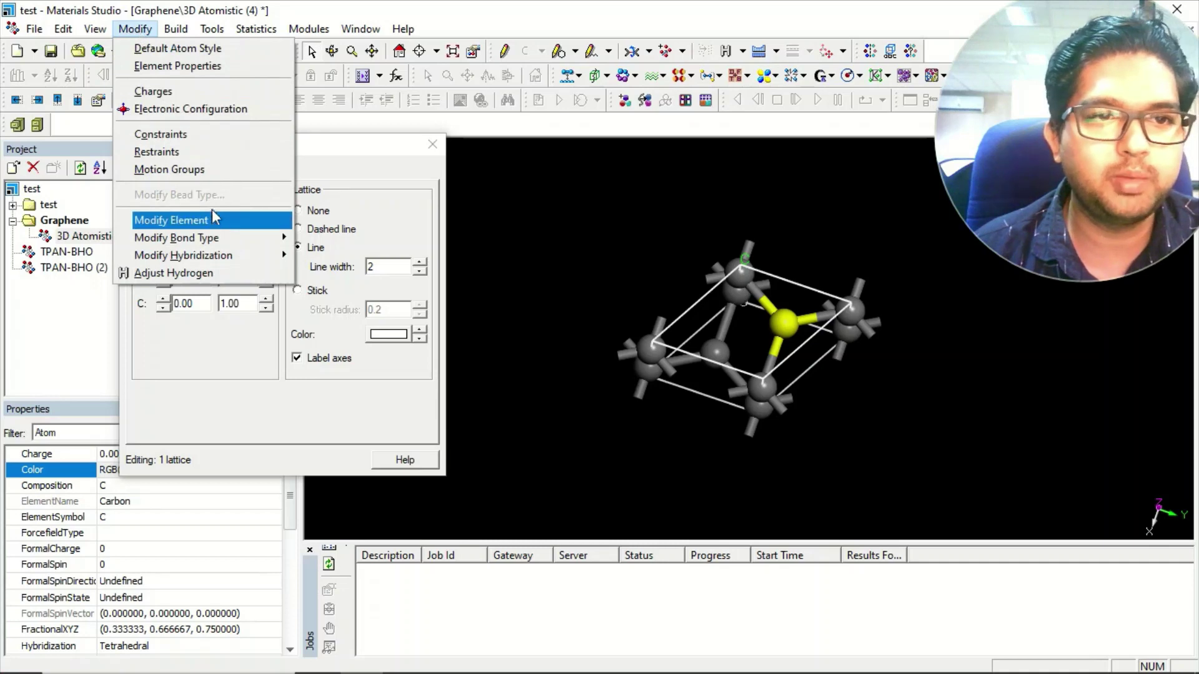
{"action": "mouse_move", "coordinate": [218, 216]}
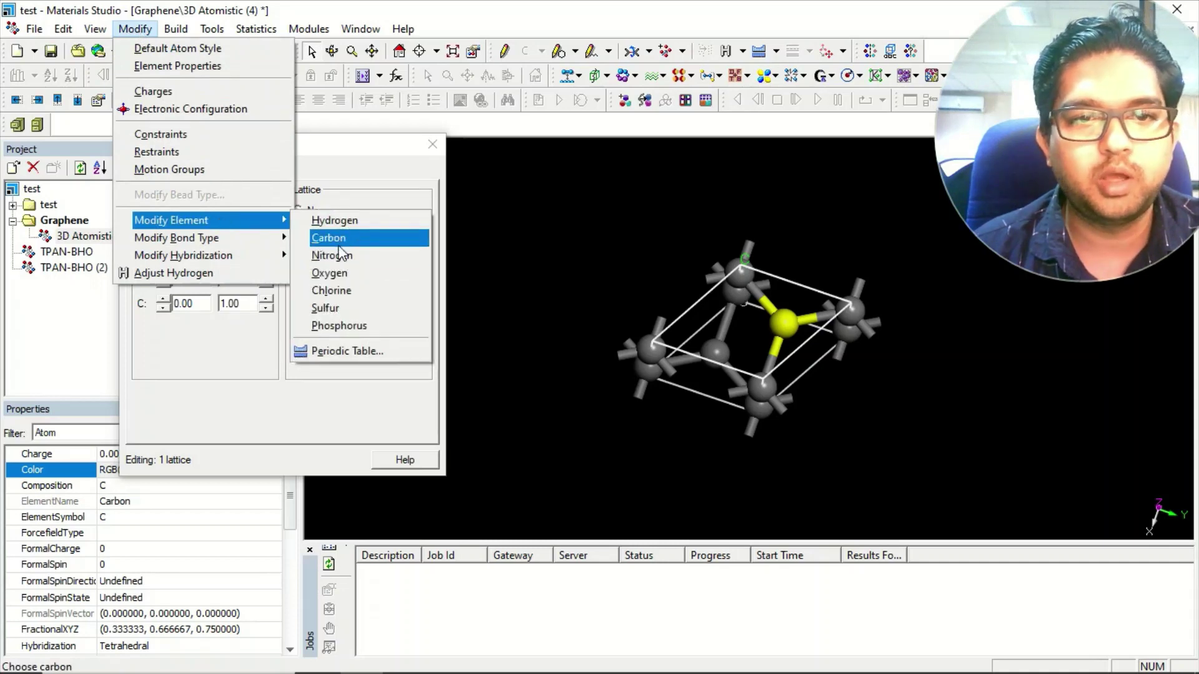
{"action": "left_click", "coordinate": [340, 350]}
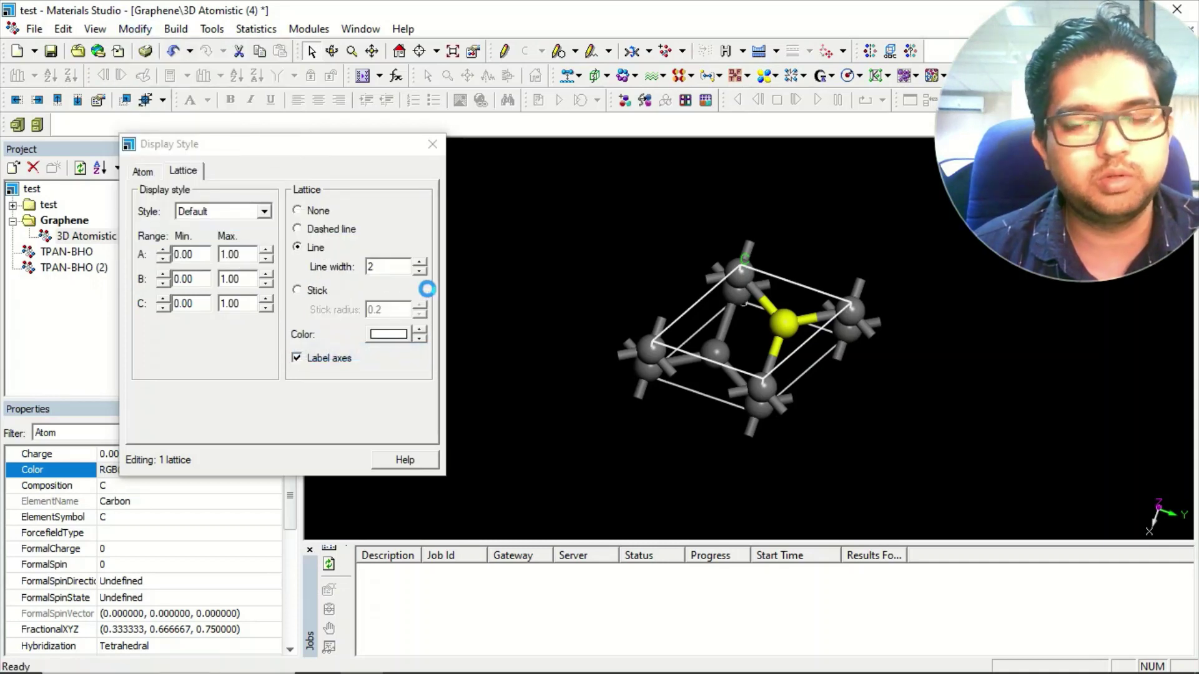
{"action": "left_click", "coordinate": [294, 149]}
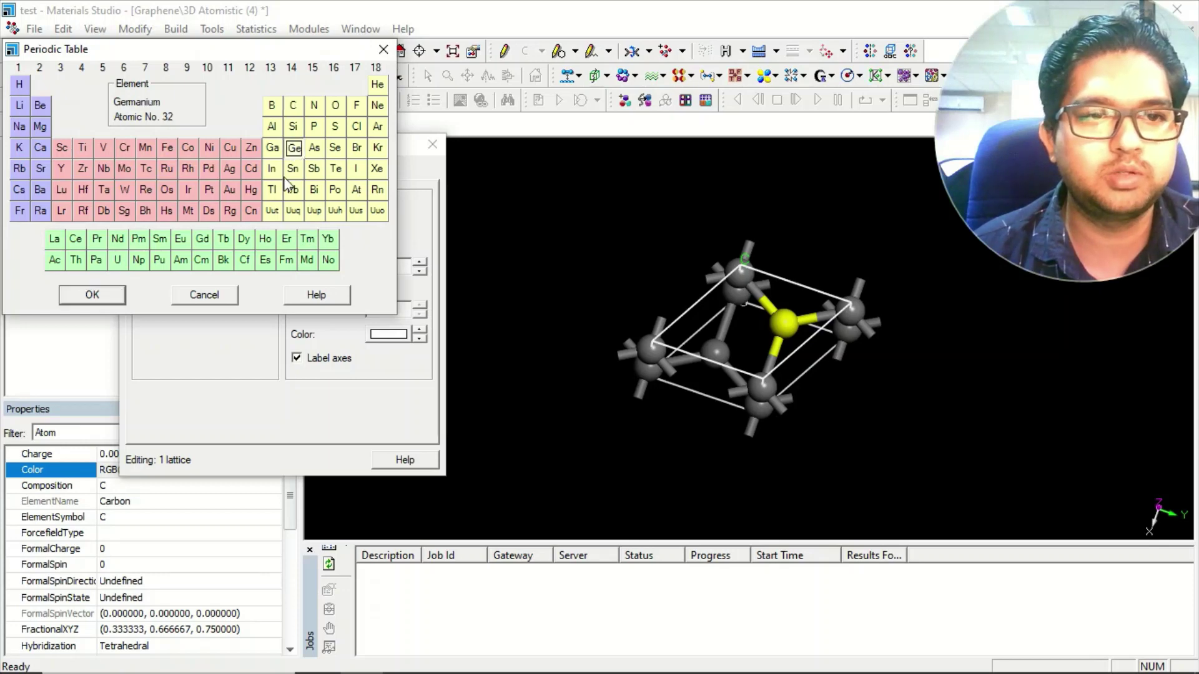
{"action": "left_click", "coordinate": [92, 295]}
{"action": "left_click", "coordinate": [797, 331]}
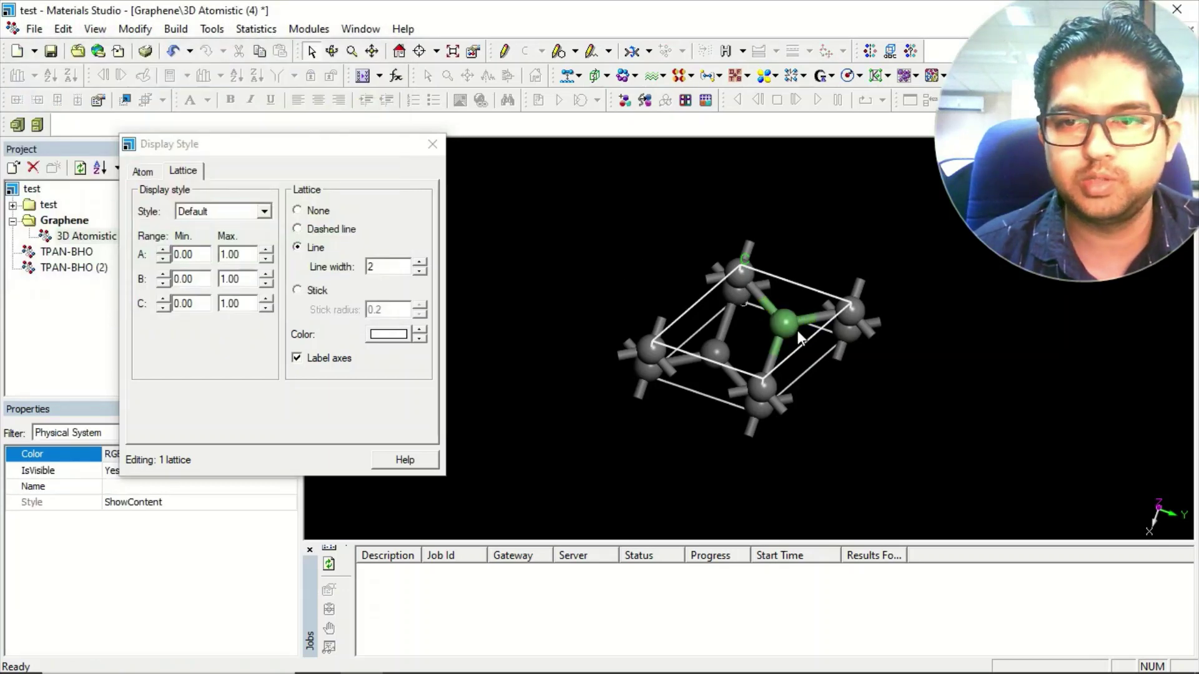
Step: Extend the lattice display range maximum to 2.00 along both A and B
{"action": "right_click_drag", "start_coordinate": [760, 341], "coordinate": [746, 303]}
{"action": "right_click", "coordinate": [555, 210]}
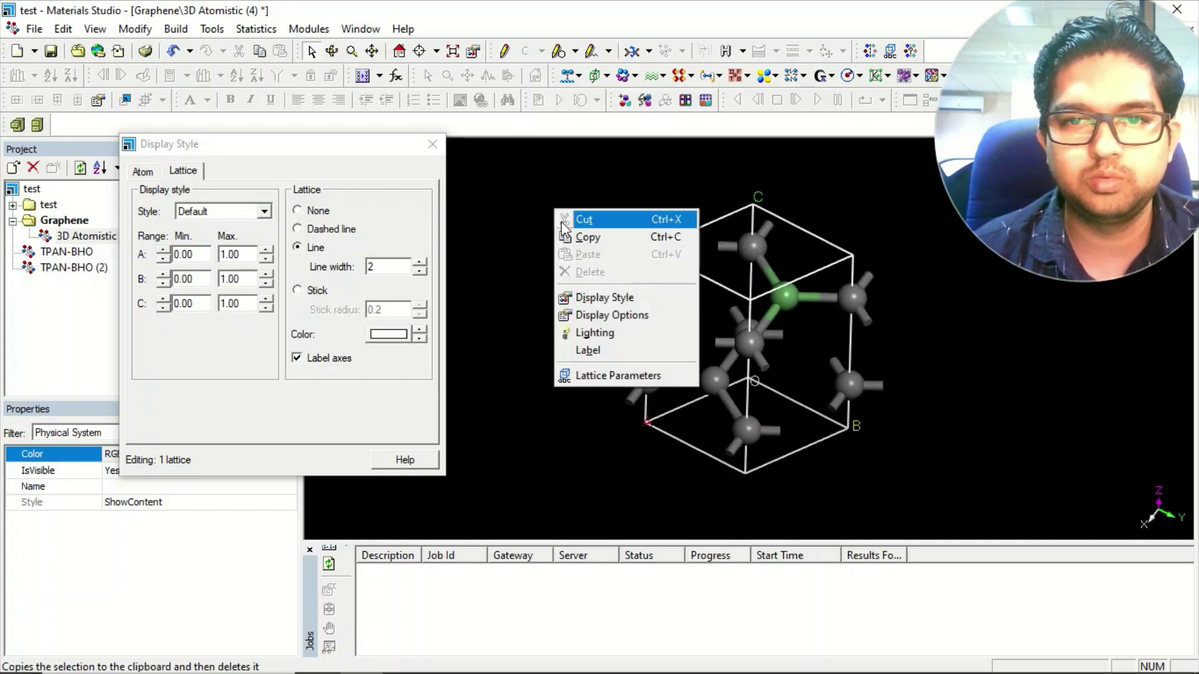
{"action": "left_click", "coordinate": [626, 298]}
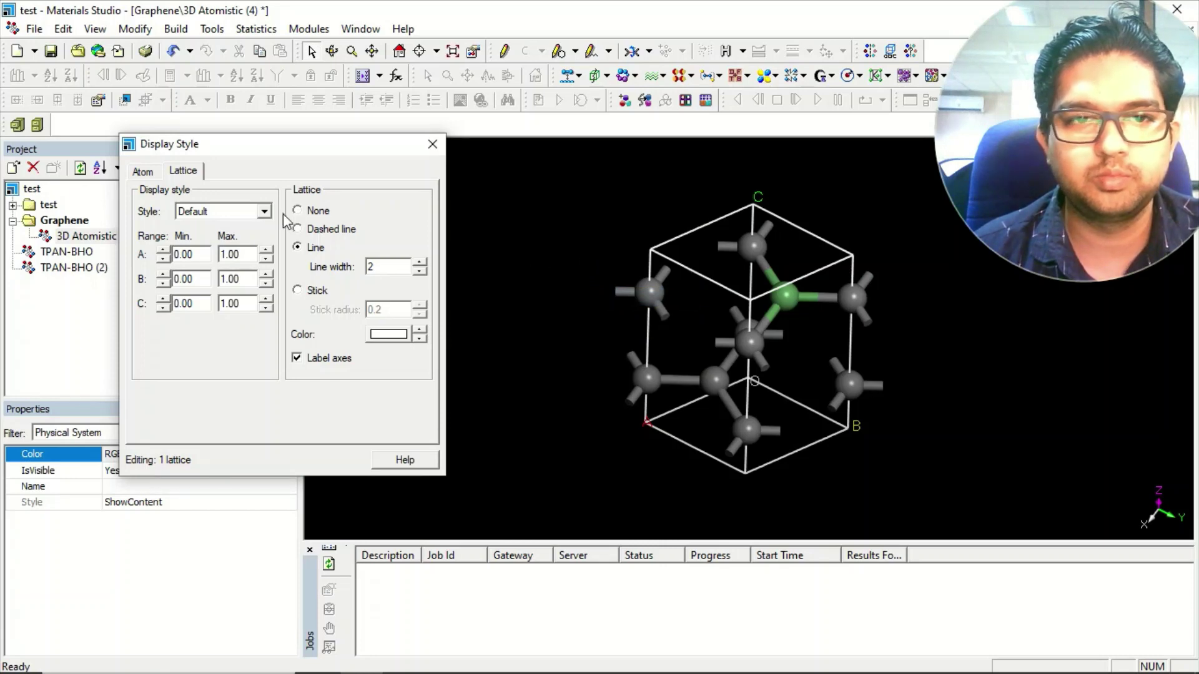
{"action": "left_click", "coordinate": [267, 251]}
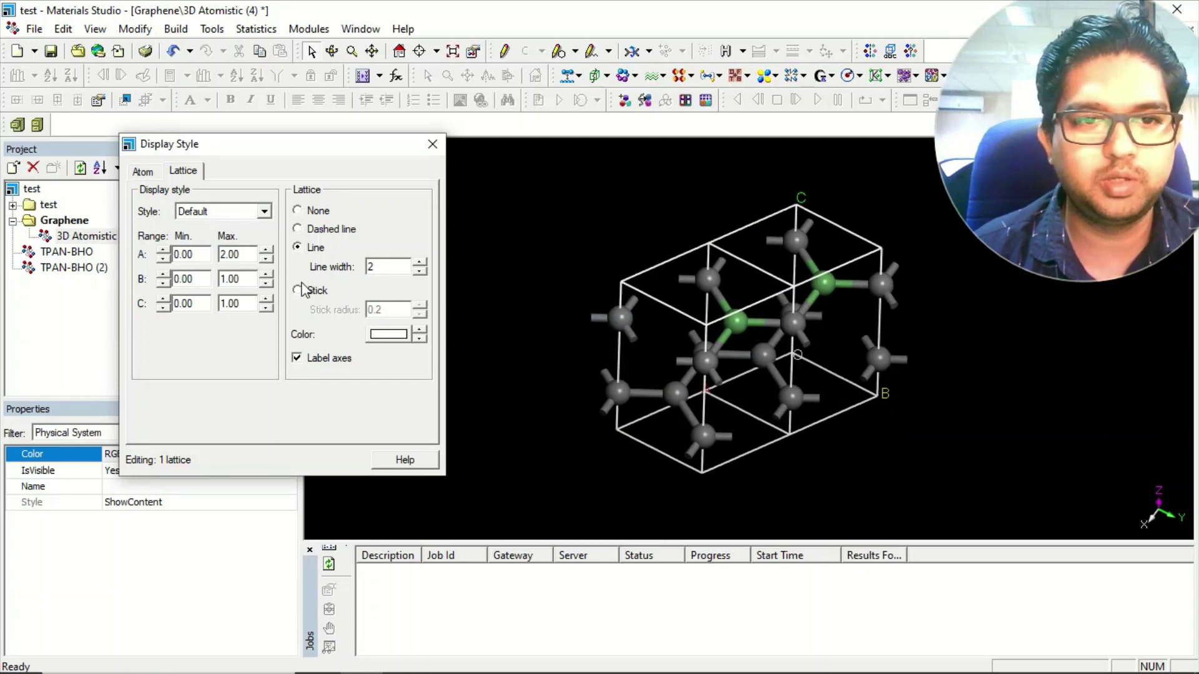
{"action": "left_click", "coordinate": [267, 276]}
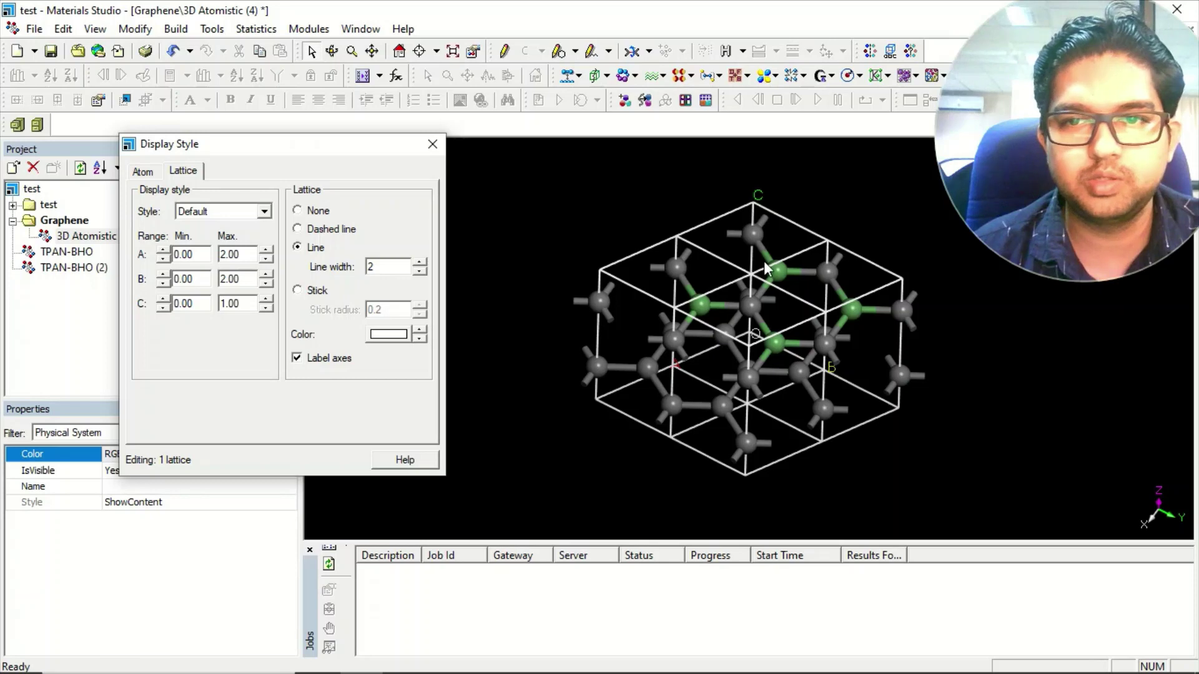
{"action": "right_click_drag", "start_coordinate": [763, 261], "coordinate": [770, 204]}
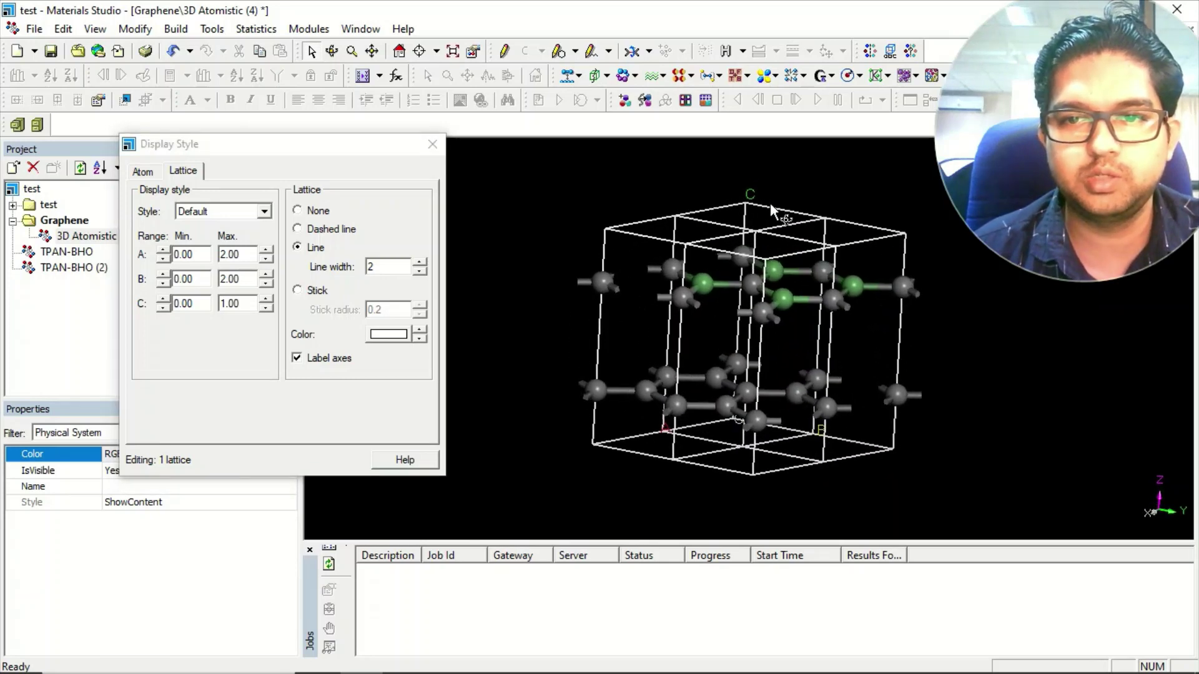
Step: Find the symmetry of the germanium-substituted structure with a 0.5 Å tolerance and impose it
{"action": "left_click", "coordinate": [911, 51]}
{"action": "left_click", "coordinate": [32, 107]}
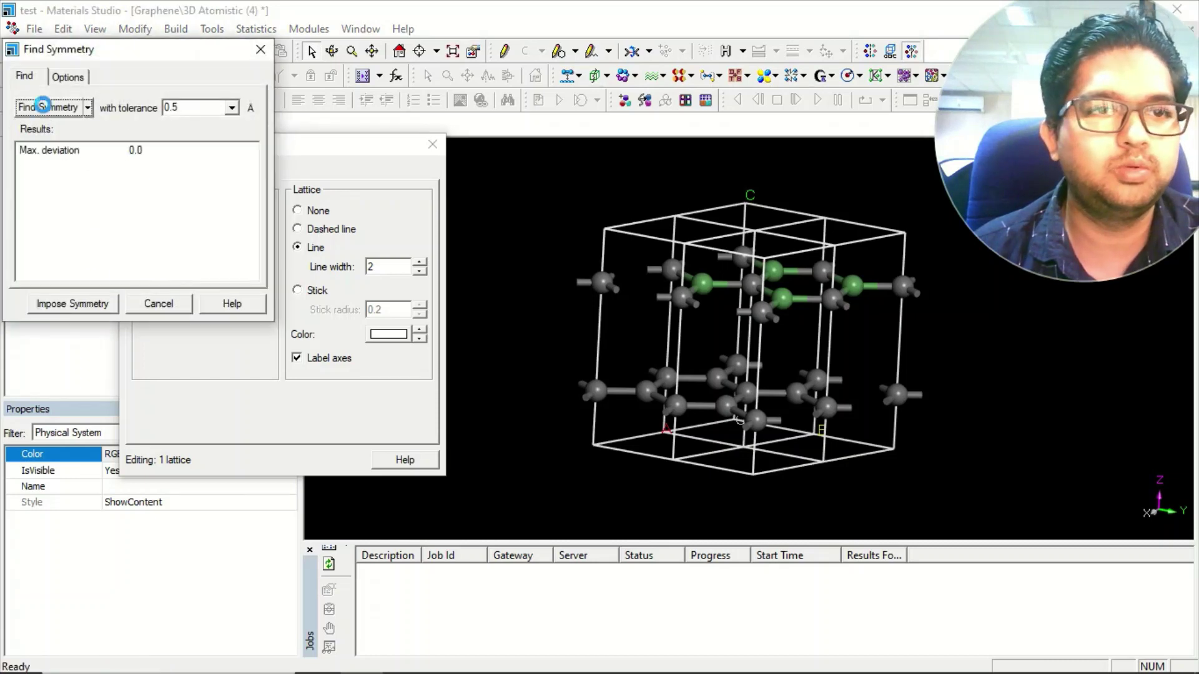
{"action": "left_click", "coordinate": [74, 304]}
{"action": "right_click_drag", "start_coordinate": [580, 244], "coordinate": [722, 313]}
{"action": "right_click_drag", "start_coordinate": [809, 306], "coordinate": [918, 361], "text": "shift"}
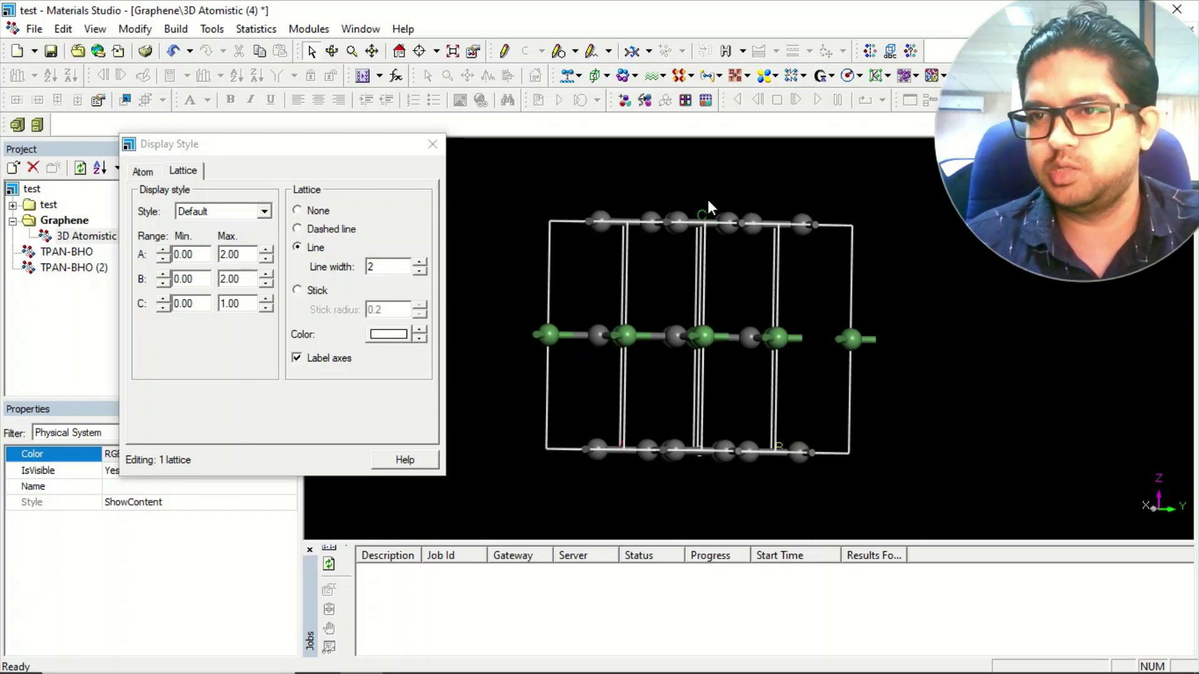
Step: Measure the distance between two vertically aligned carbon atoms in the top and middle layers, and delete the measurement
{"action": "right_click_drag", "start_coordinate": [702, 295], "coordinate": [695, 376]}
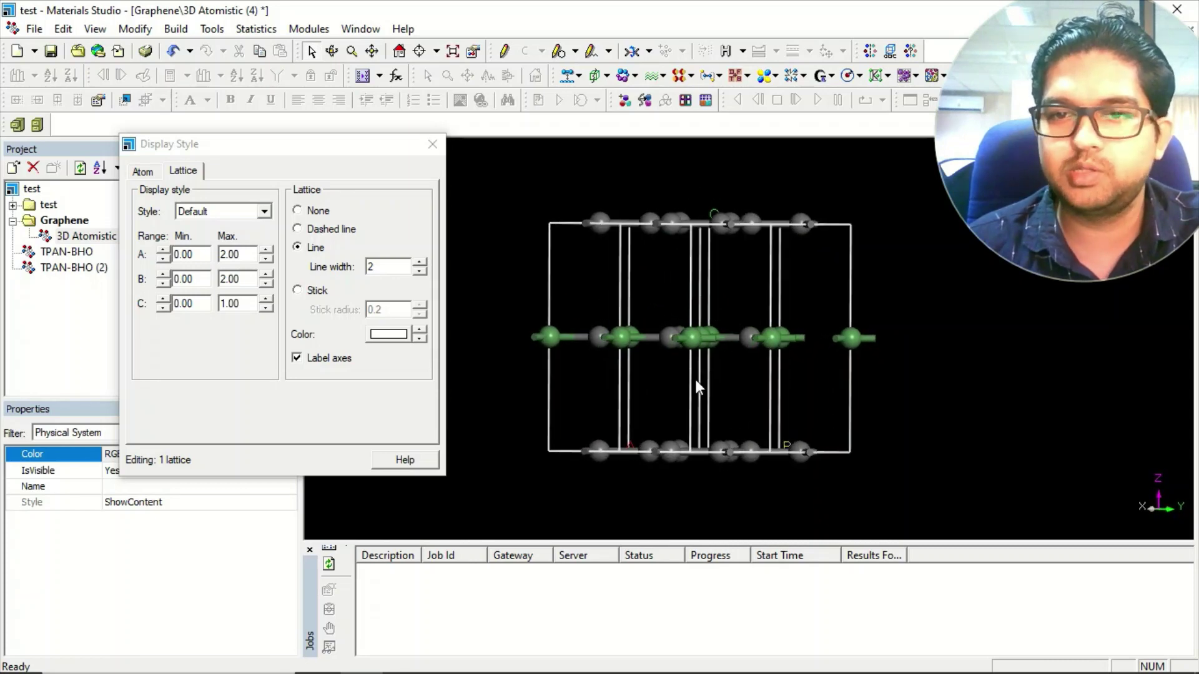
{"action": "left_click", "coordinate": [649, 51]}
{"action": "left_click", "coordinate": [653, 74]}
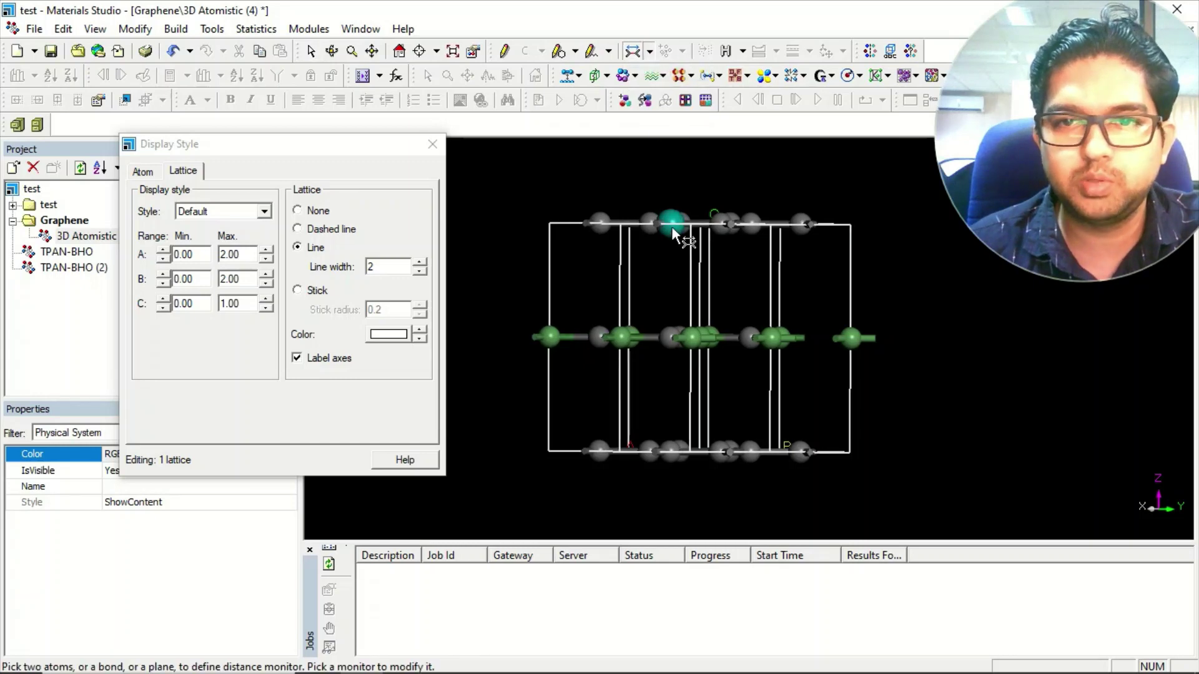
{"action": "left_click", "coordinate": [672, 226]}
{"action": "left_click", "coordinate": [673, 332]}
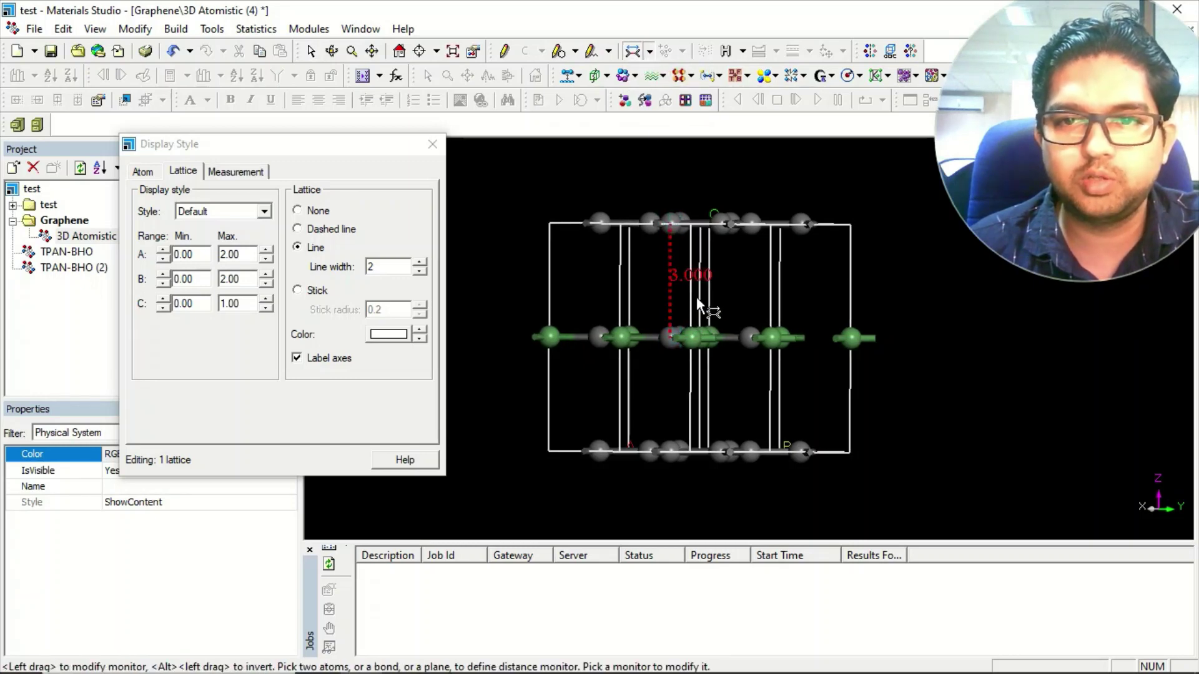
{"action": "left_click", "coordinate": [311, 52]}
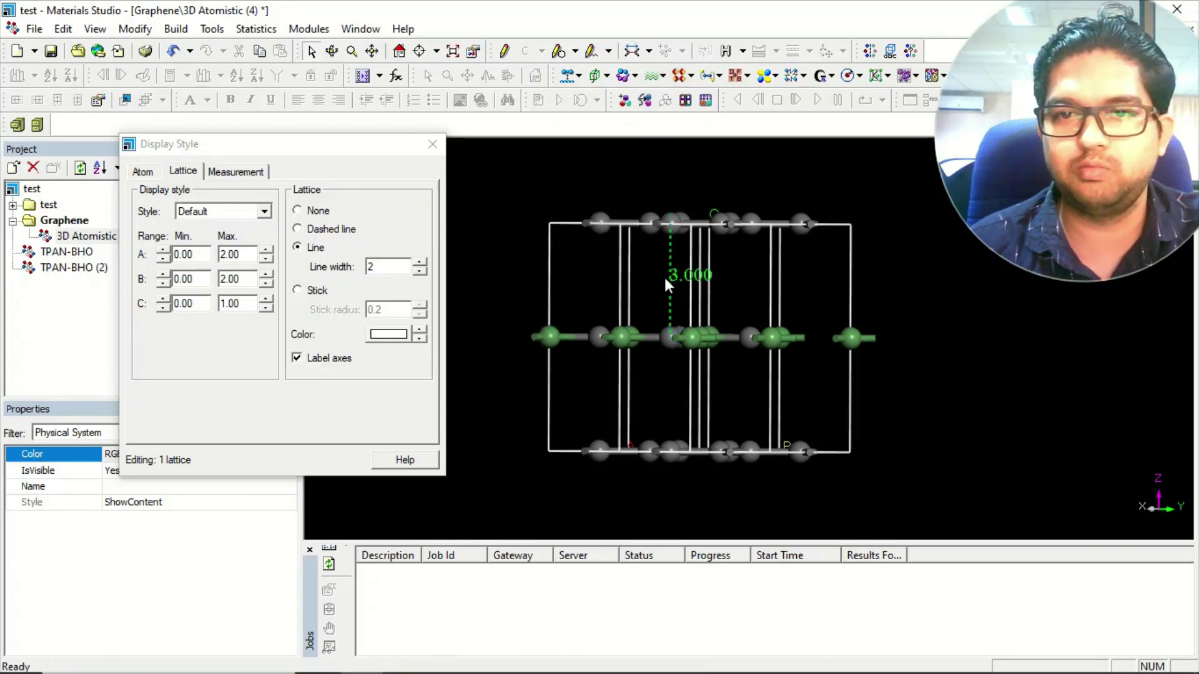
{"action": "left_click", "coordinate": [687, 276]}
{"action": "key", "text": "Delete"}
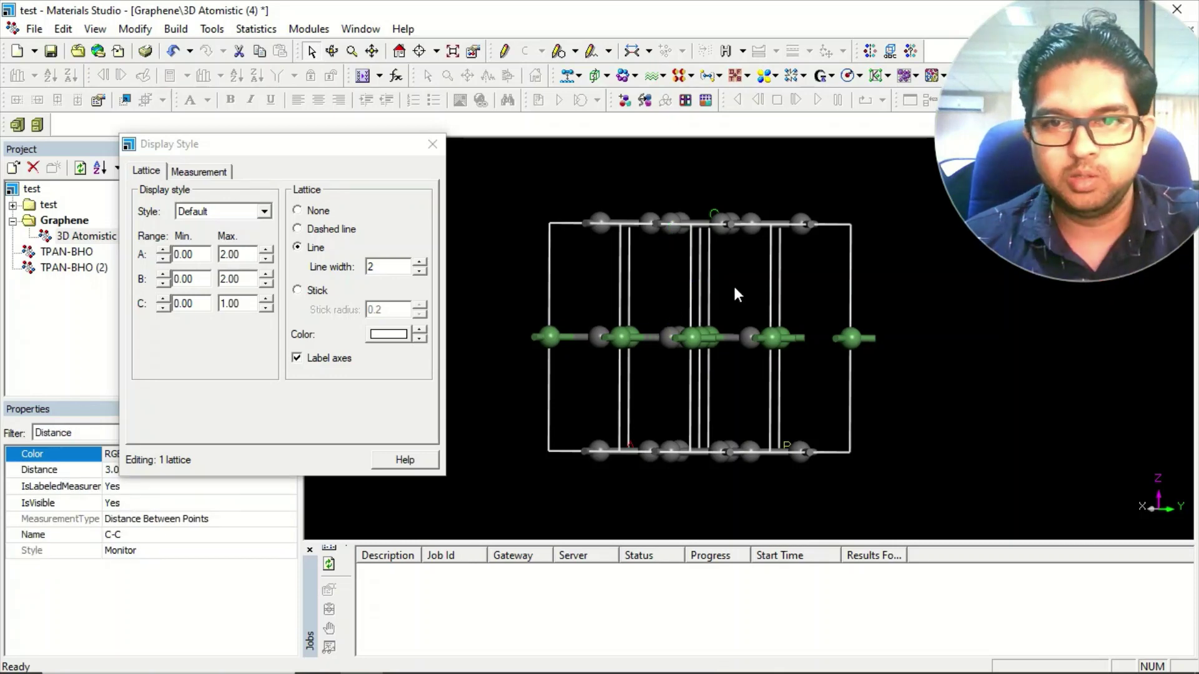
{"action": "mouse_move", "coordinate": [736, 294]}
{"action": "right_mouse_down"}
{"action": "mouse_move", "coordinate": [737, 328]}
{"action": "mouse_move", "coordinate": [733, 306]}
{"action": "mouse_move", "coordinate": [753, 288]}
{"action": "right_mouse_up"}
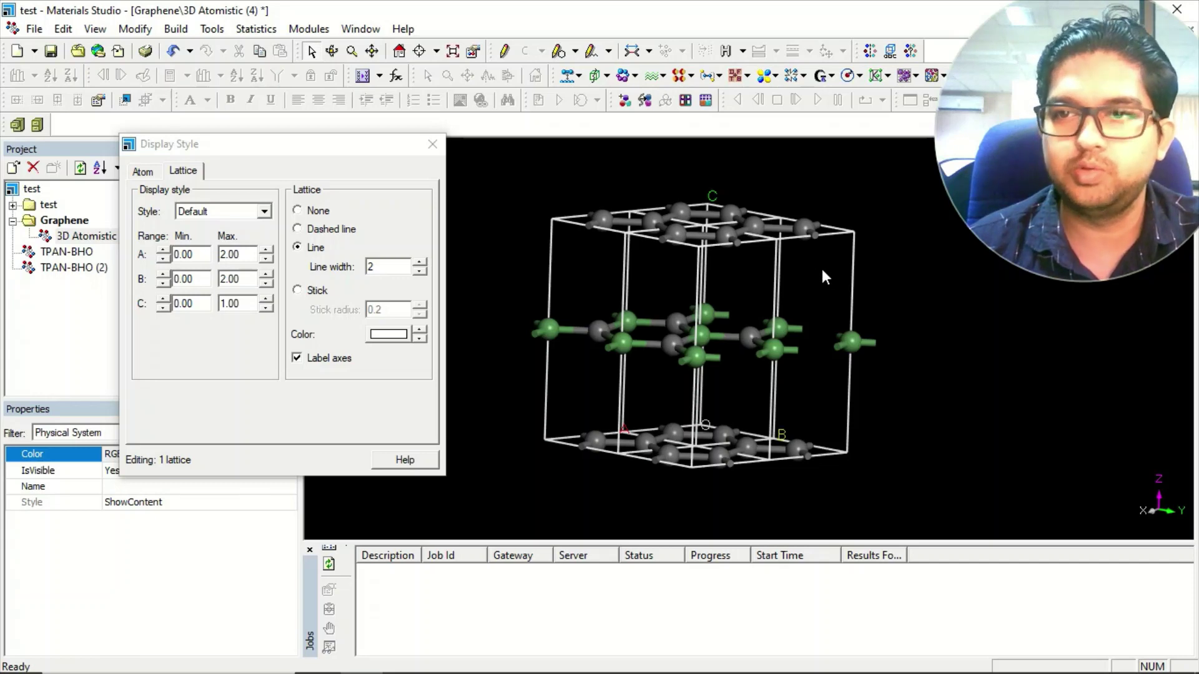
{"action": "right_click_drag", "start_coordinate": [822, 270], "coordinate": [808, 290]}
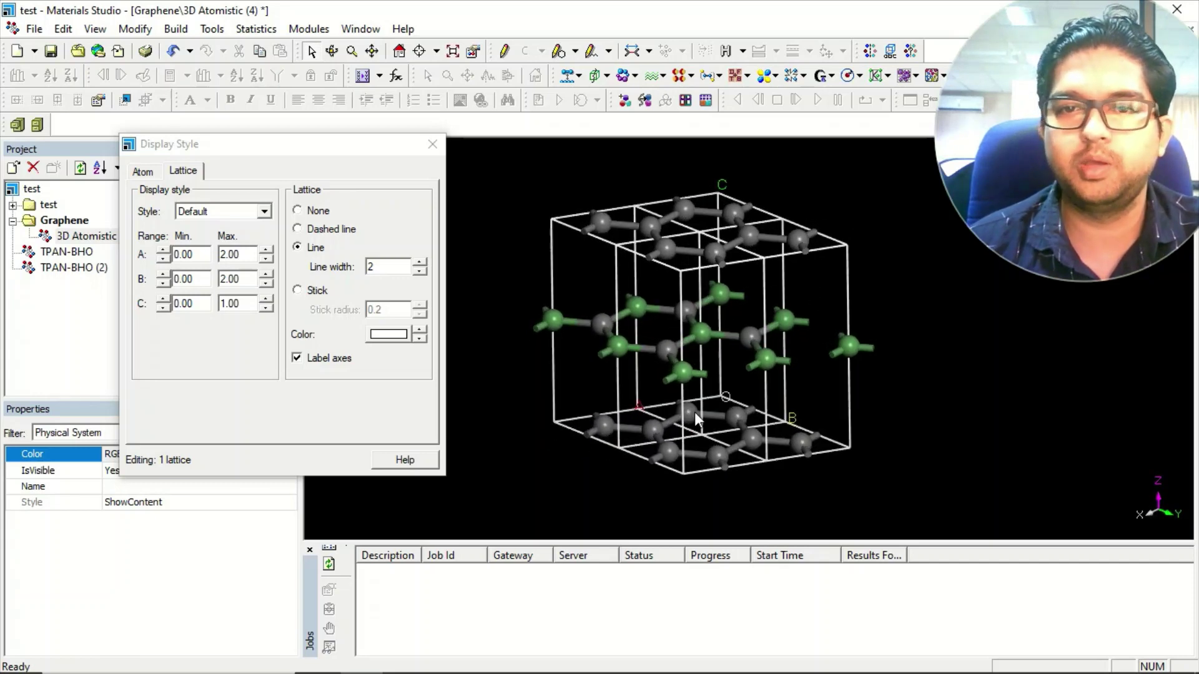
{"action": "right_click_drag", "start_coordinate": [694, 411], "coordinate": [706, 329]}
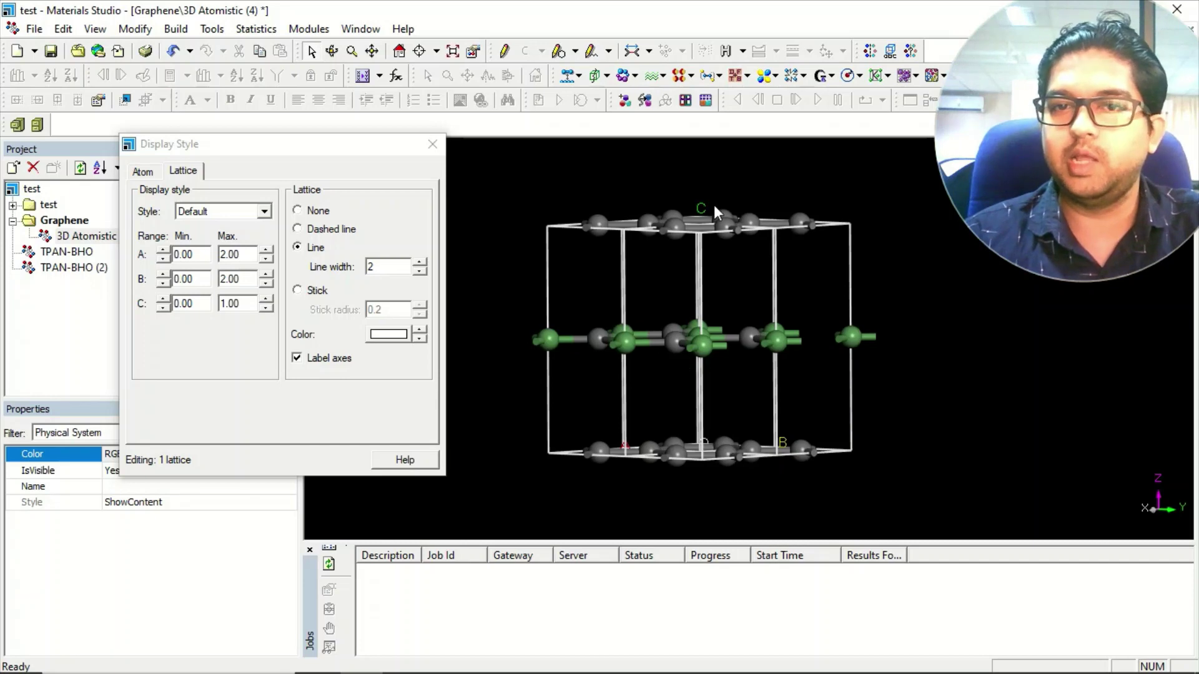
Step: Try rebuilding the crystal with the lattice length c set to 20 Å
{"action": "left_click", "coordinate": [176, 30]}
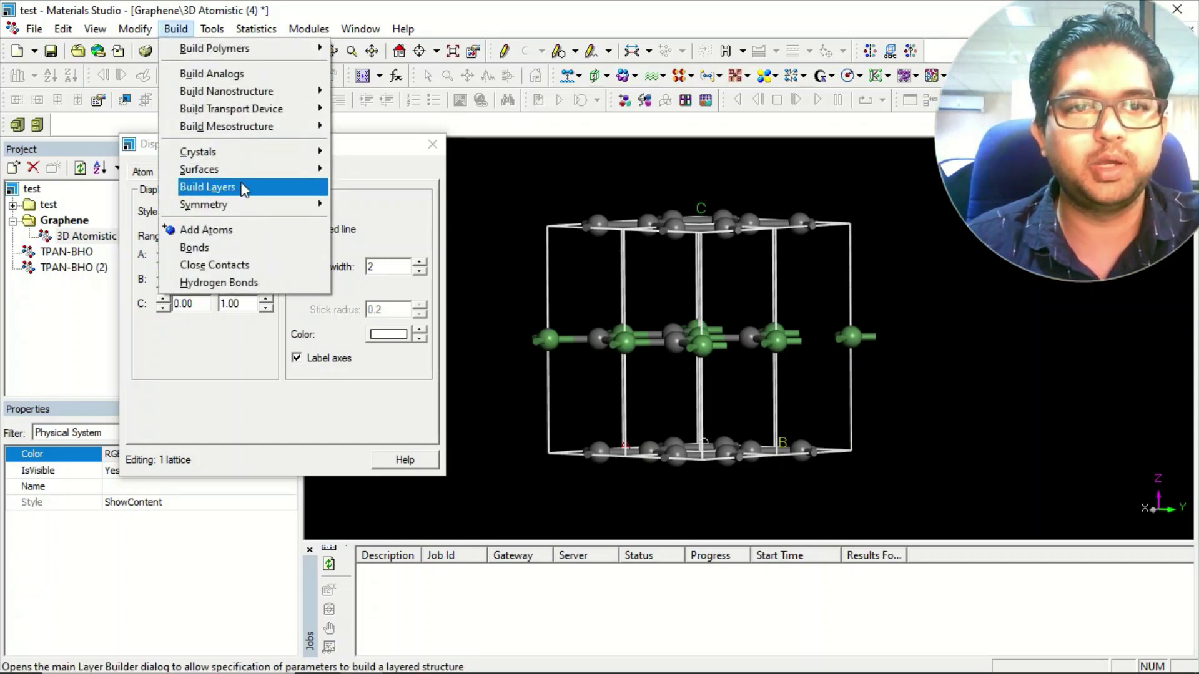
{"action": "mouse_move", "coordinate": [299, 151]}
{"action": "left_click", "coordinate": [373, 152]}
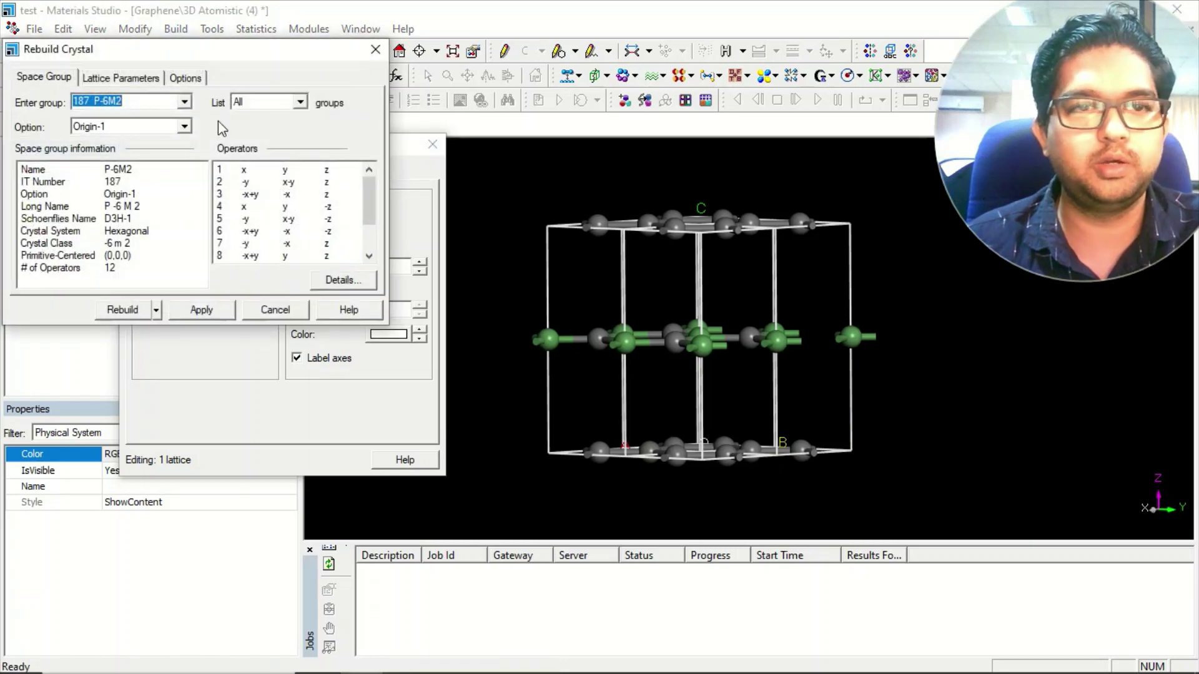
{"action": "left_click", "coordinate": [138, 79]}
{"action": "left_click_drag", "start_coordinate": [272, 136], "coordinate": [206, 135]}
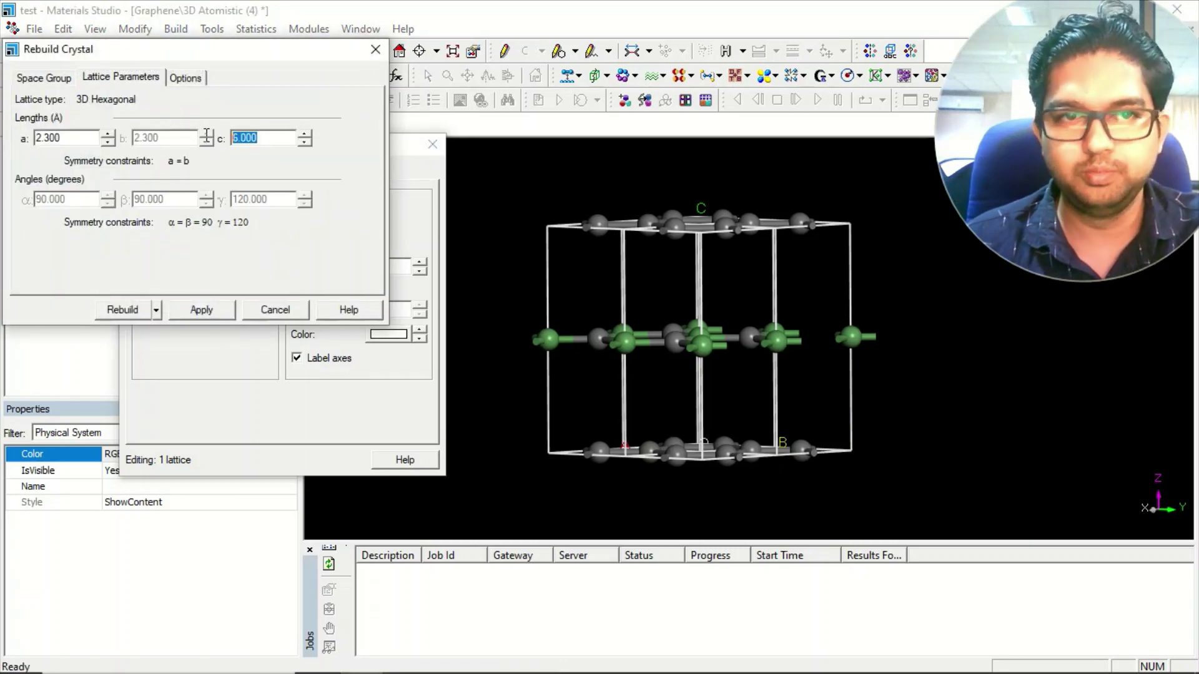
{"action": "type", "text": "20"}
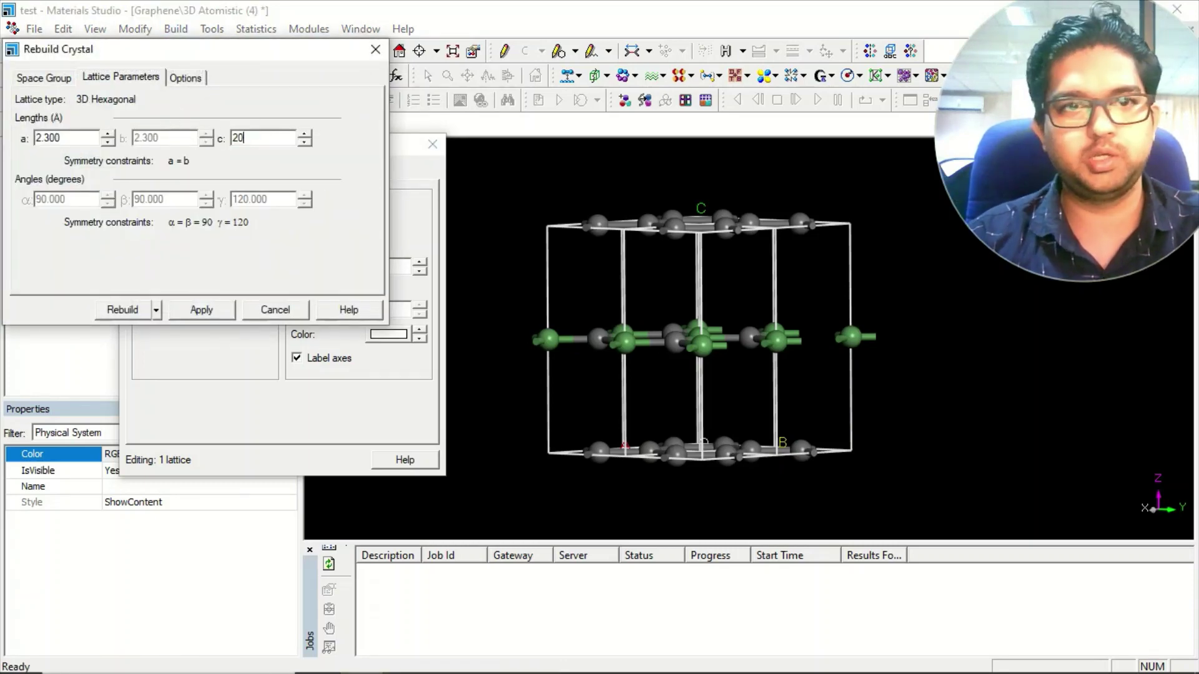
{"action": "left_click", "coordinate": [202, 311]}
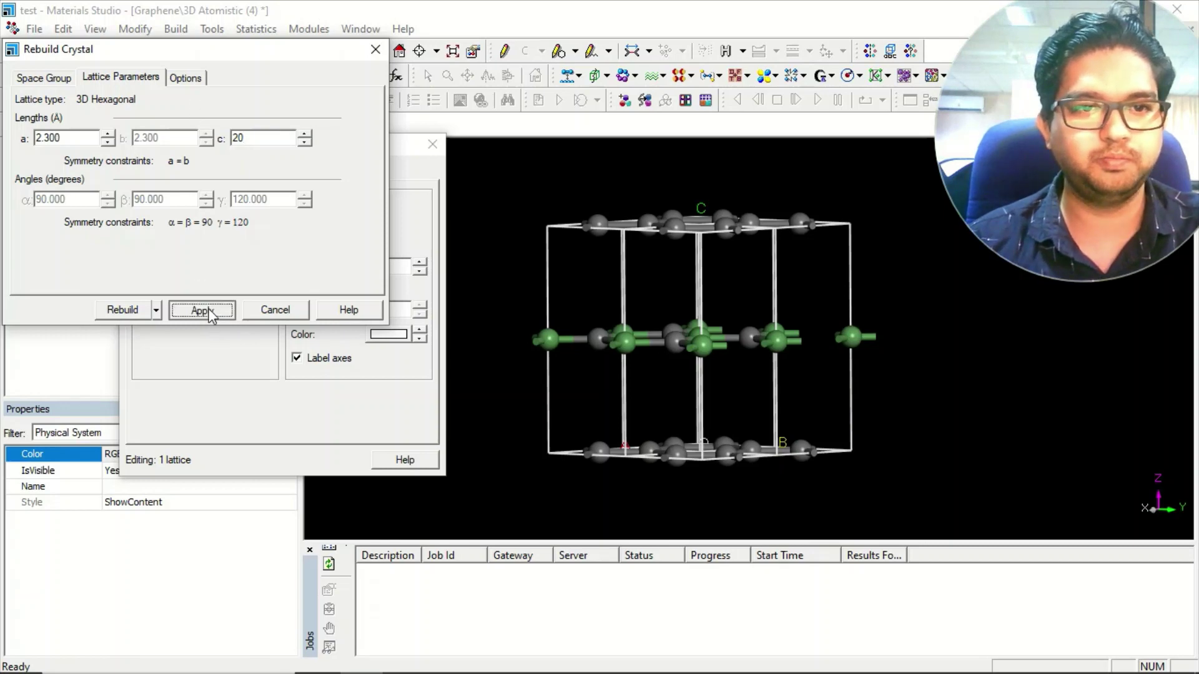
{"action": "left_click", "coordinate": [123, 311]}
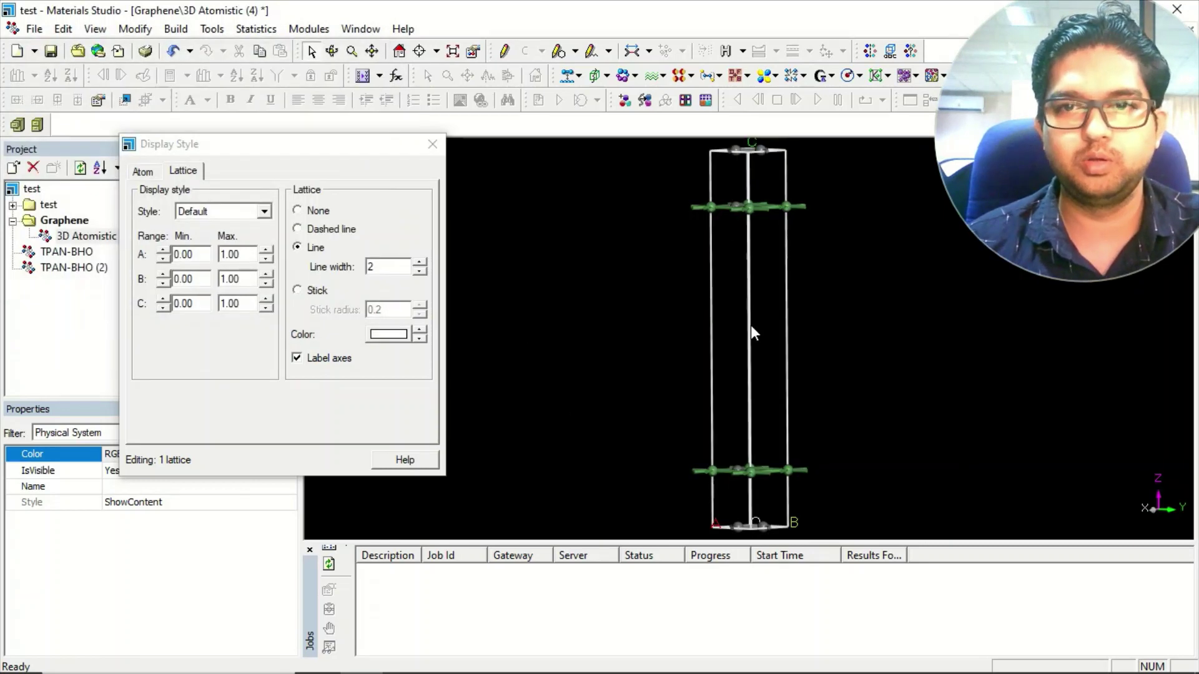
{"action": "mouse_move", "coordinate": [750, 324]}
{"action": "right_mouse_down"}
{"action": "mouse_move", "coordinate": [756, 387]}
{"action": "mouse_move", "coordinate": [755, 304]}
{"action": "right_mouse_up"}
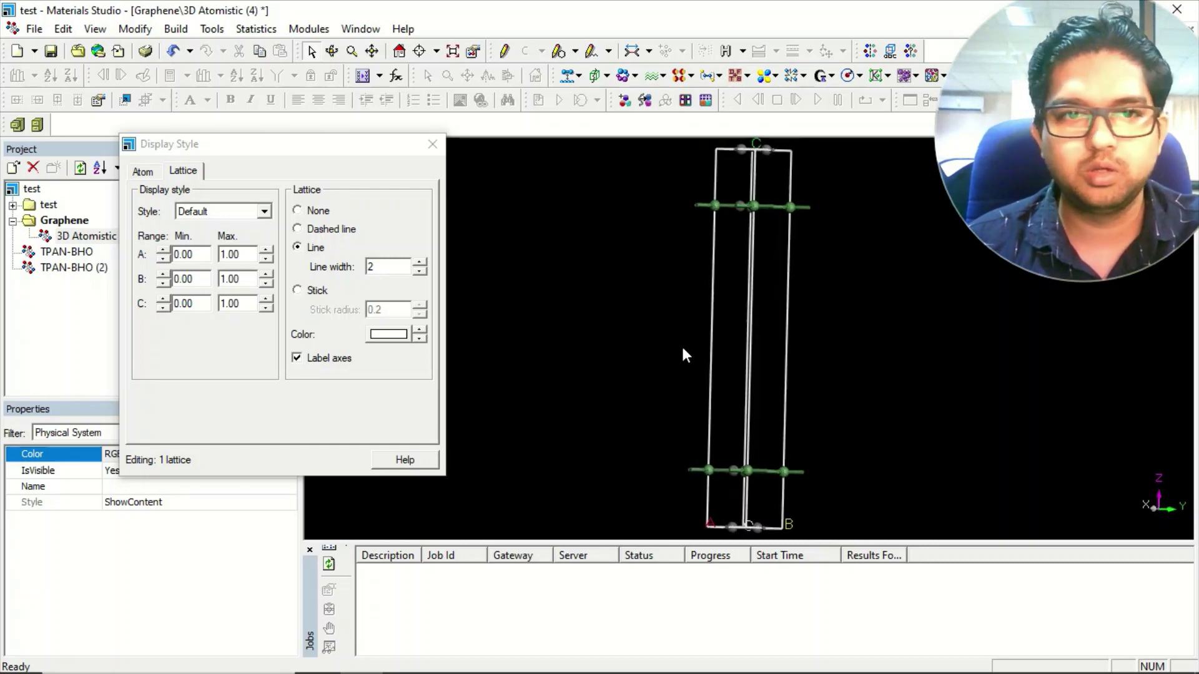
{"action": "right_click_drag", "start_coordinate": [773, 300], "coordinate": [765, 345]}
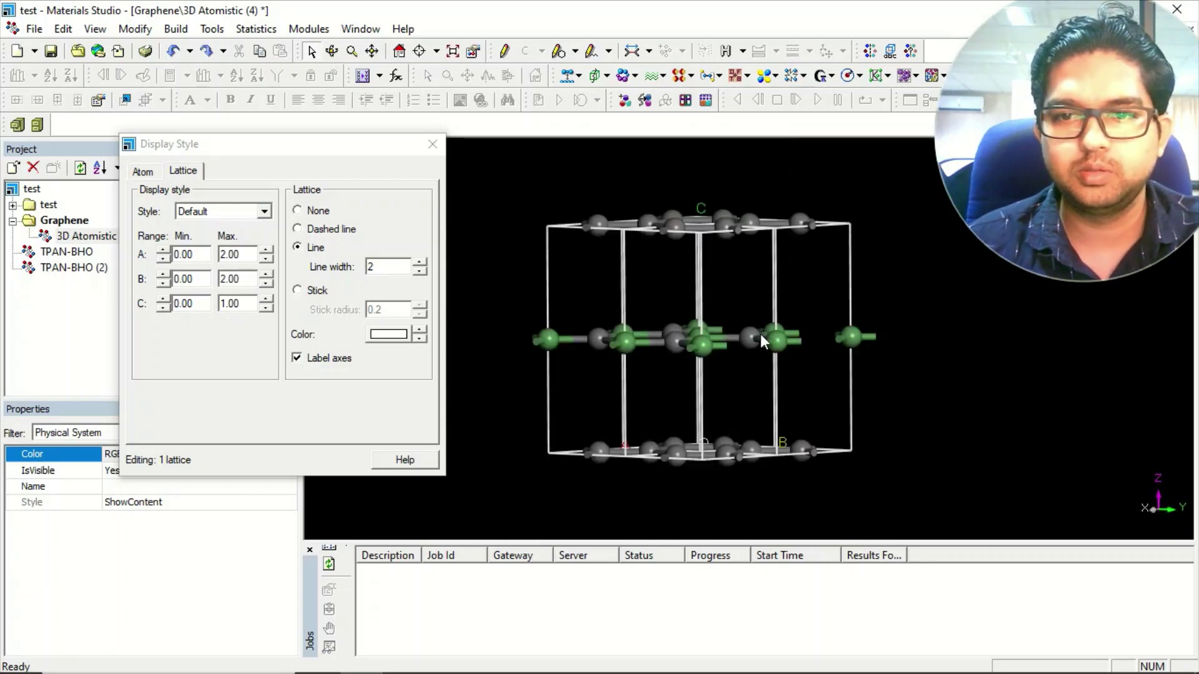
Step: Set the lattice length c of the layered structure to 20 Å
{"action": "right_click", "coordinate": [494, 270]}
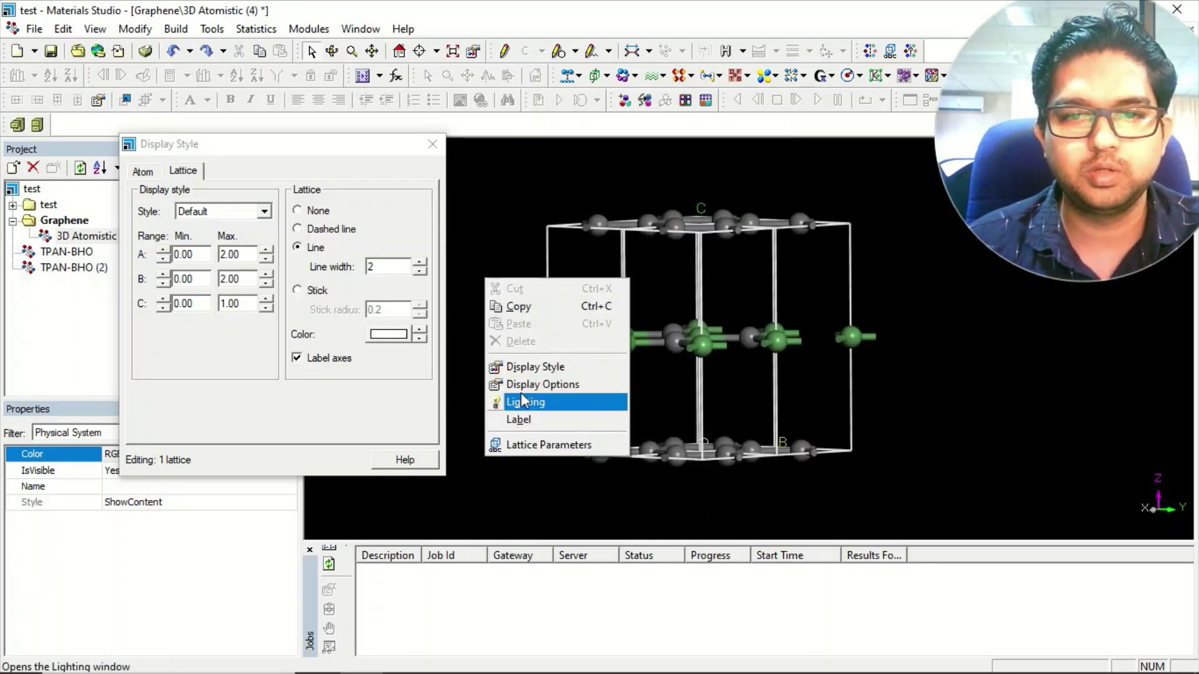
{"action": "left_click", "coordinate": [552, 445]}
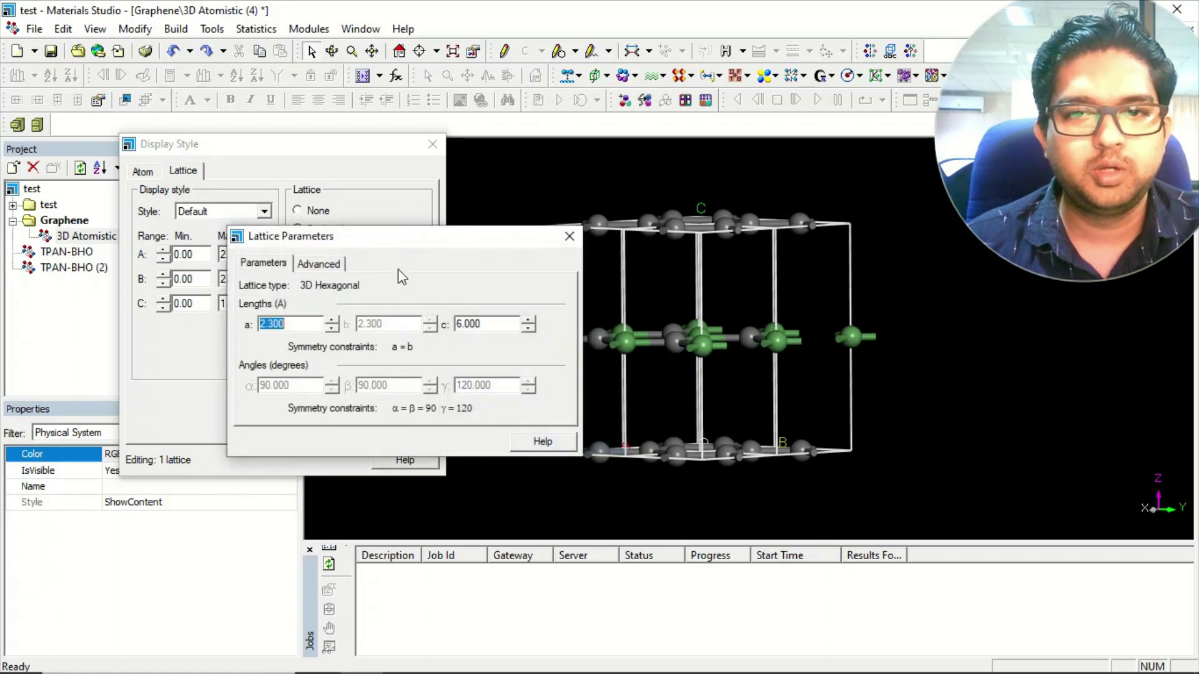
{"action": "double_click", "coordinate": [462, 323]}
{"action": "type", "text": "20"}
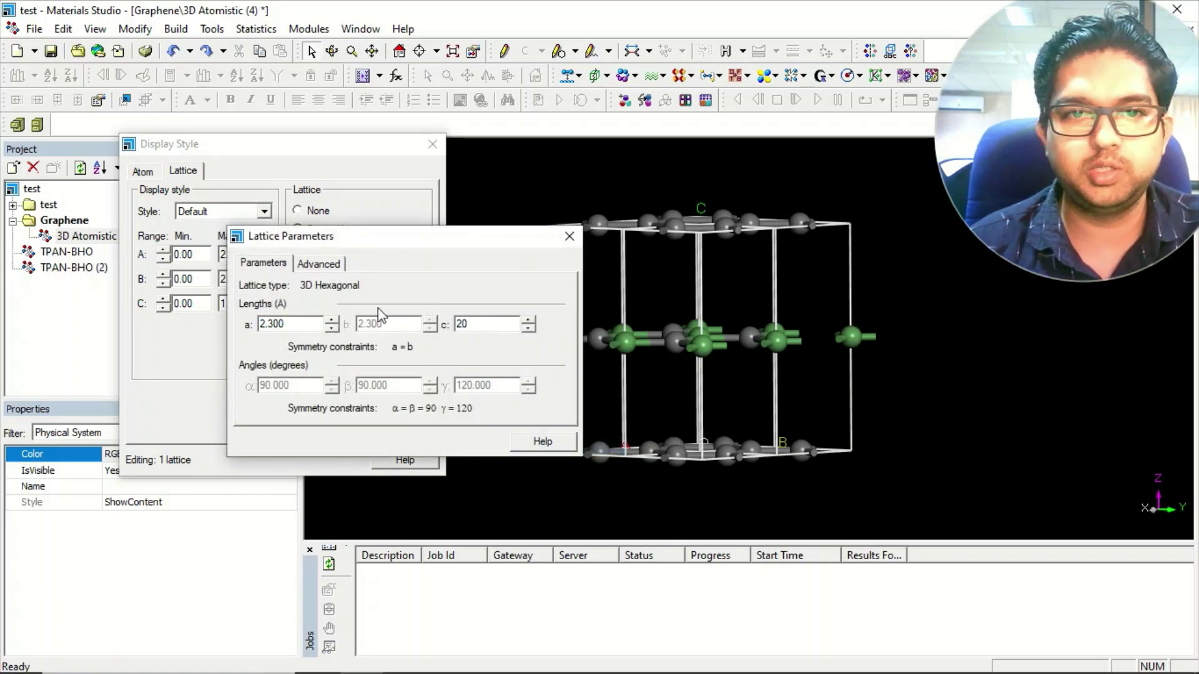
{"action": "left_click", "coordinate": [305, 323]}
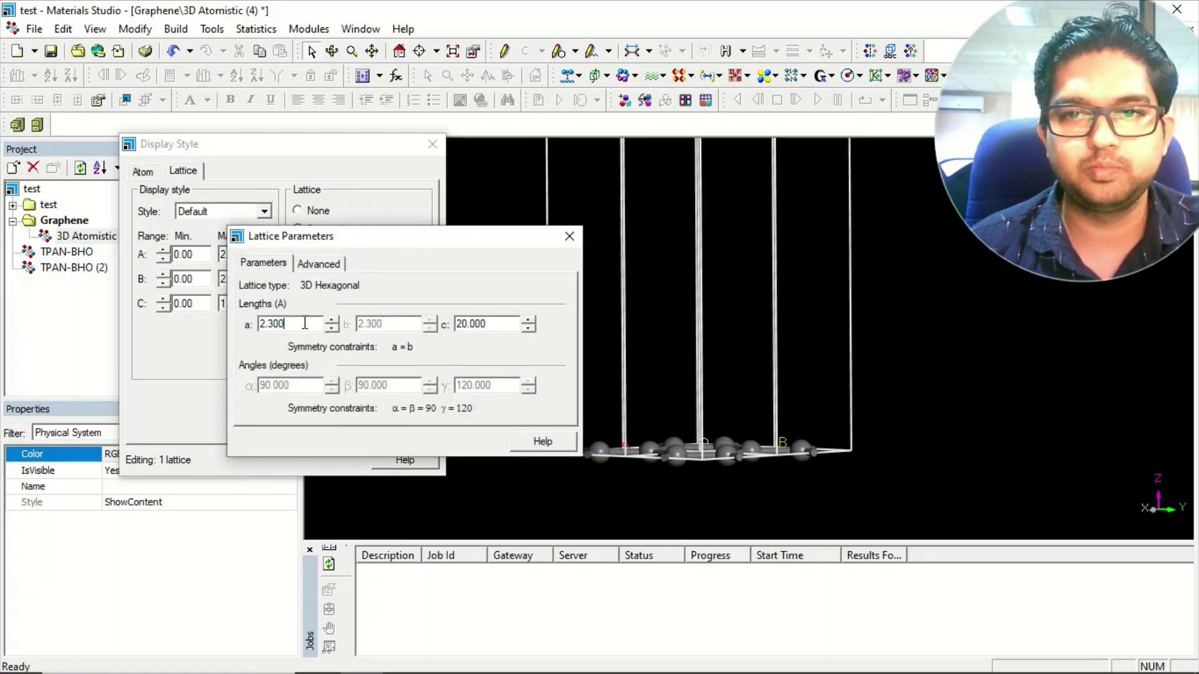
{"action": "left_click", "coordinate": [574, 236]}
Step: Select the germanium-containing middle layer and try to shift it downward, with the translation step set to 2.0% of the screen
{"action": "scroll", "coordinate": [724, 200], "scroll_direction": "down", "scroll_amount": 5}
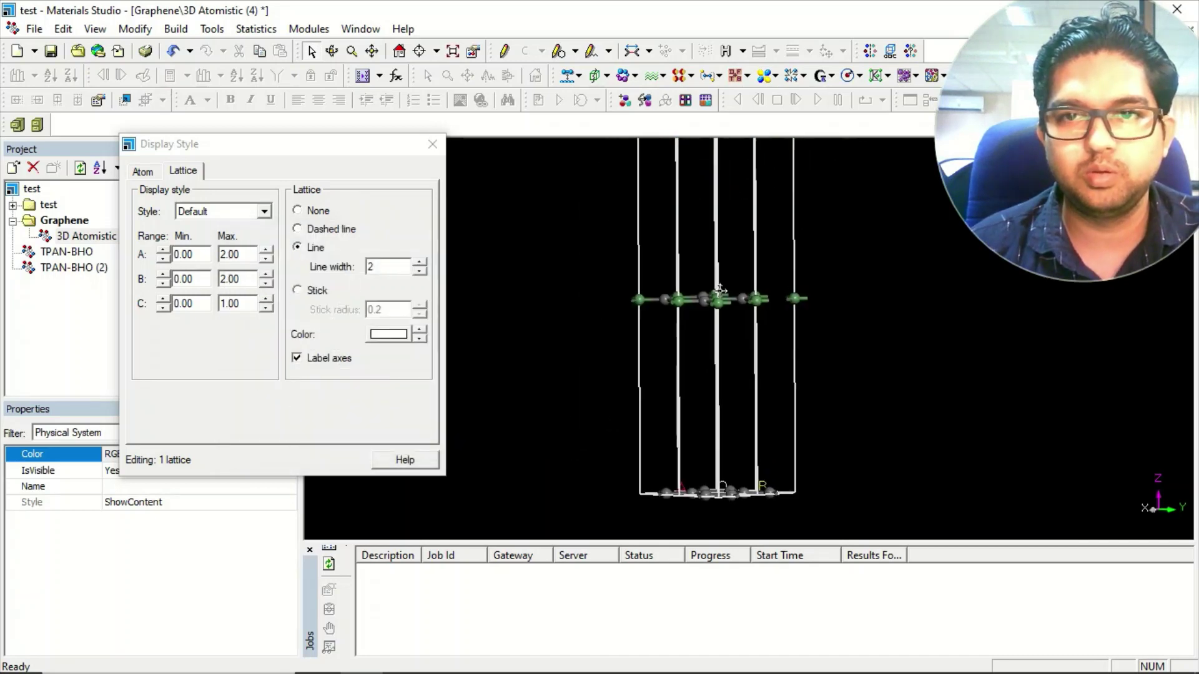
{"action": "middle_click_drag", "start_coordinate": [723, 268], "coordinate": [712, 280]}
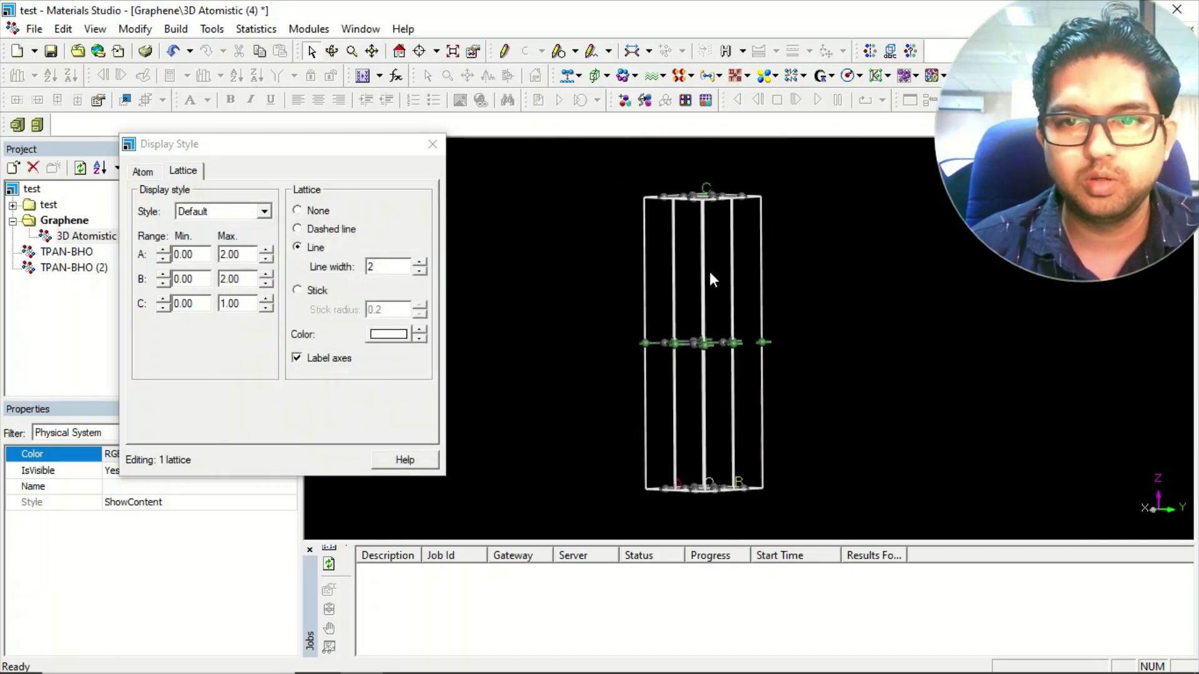
{"action": "left_click_drag", "start_coordinate": [621, 301], "coordinate": [840, 388]}
{"action": "right_click_drag", "start_coordinate": [841, 388], "coordinate": [716, 253]}
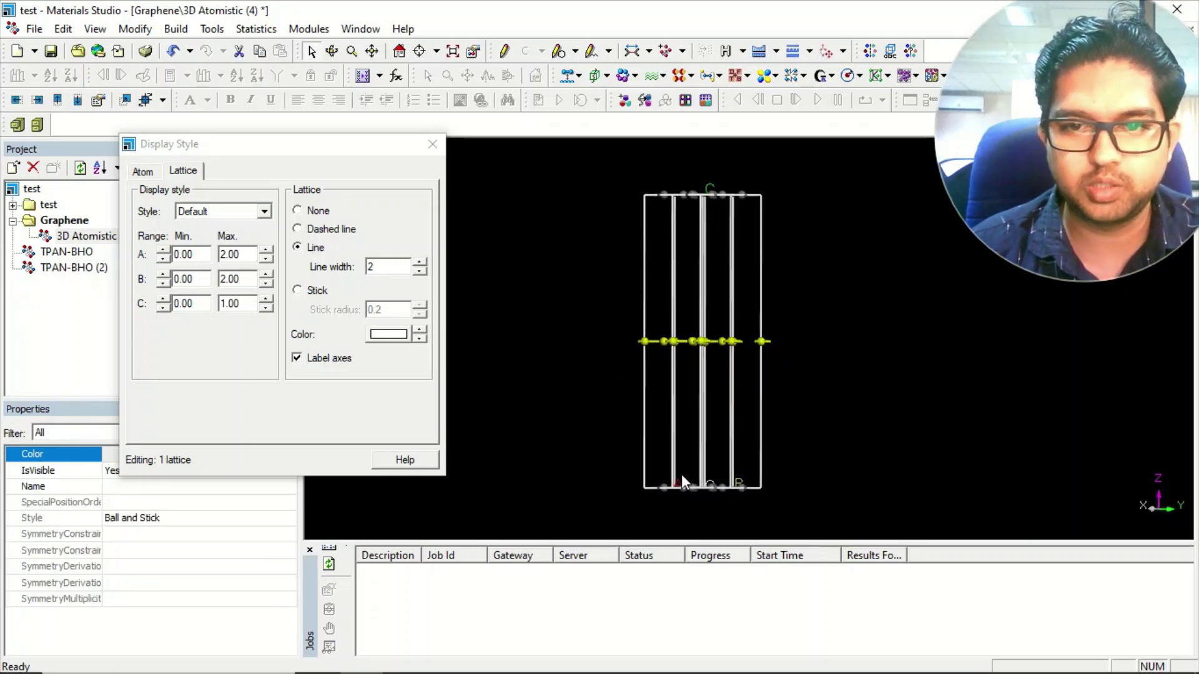
{"action": "left_click", "coordinate": [78, 102]}
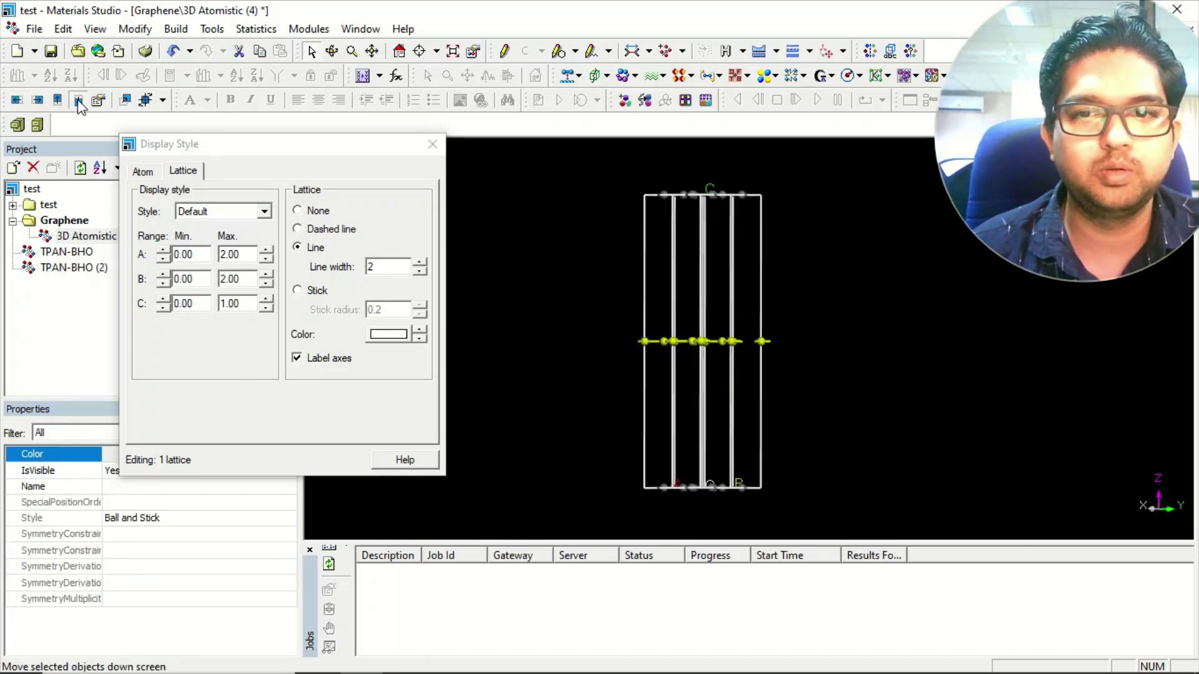
{"action": "left_click", "coordinate": [78, 101]}
{"action": "left_click", "coordinate": [98, 101]}
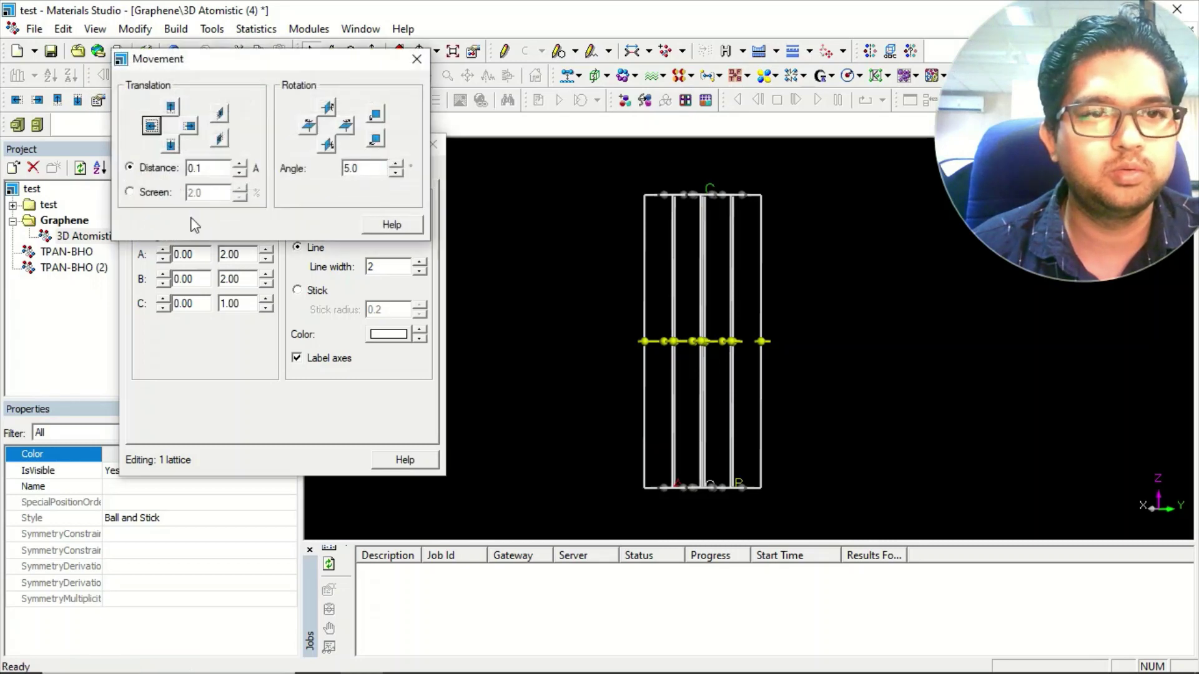
{"action": "left_click", "coordinate": [157, 193]}
{"action": "left_click", "coordinate": [171, 145]}
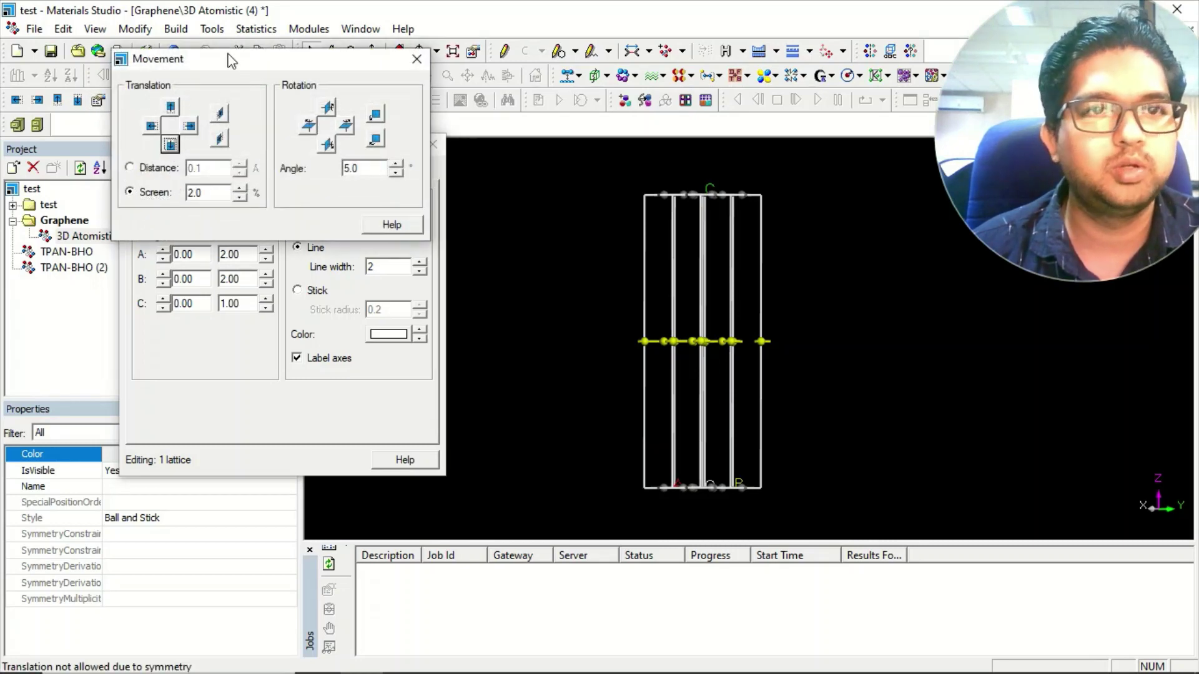
Step: Convert the structure to P1 symmetry and lower the selected middle layer to slightly above the bottom carbon layer
{"action": "left_click", "coordinate": [175, 29]}
{"action": "mouse_move", "coordinate": [237, 204]}
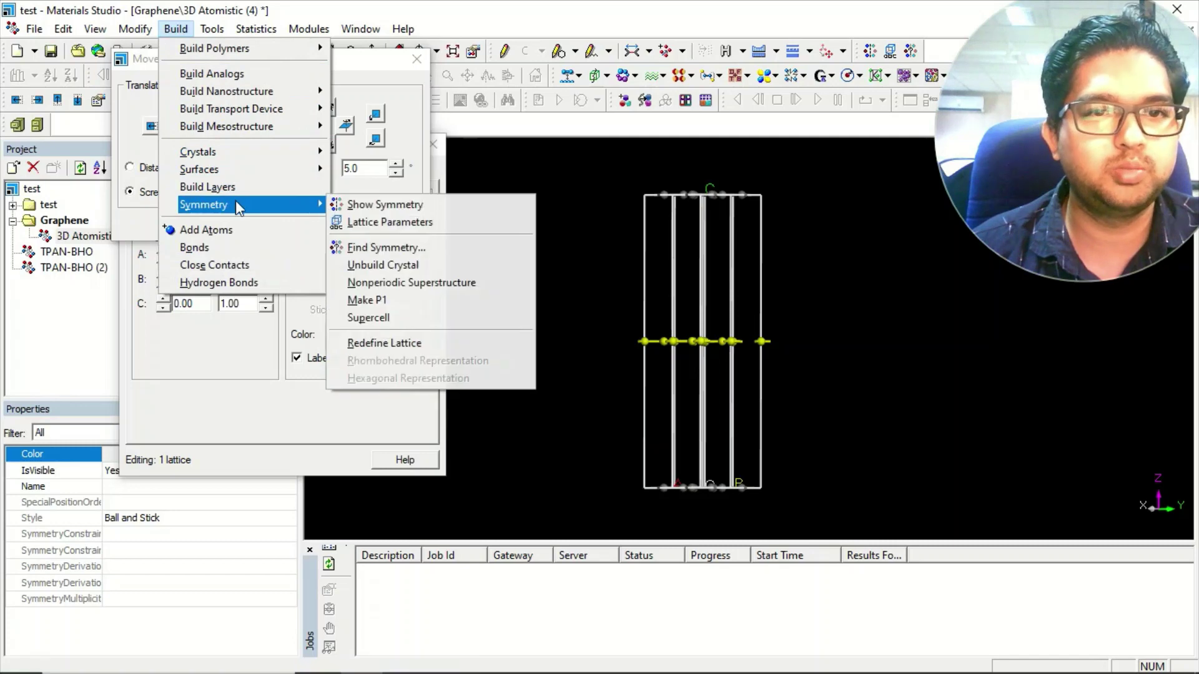
{"action": "left_click", "coordinate": [375, 300]}
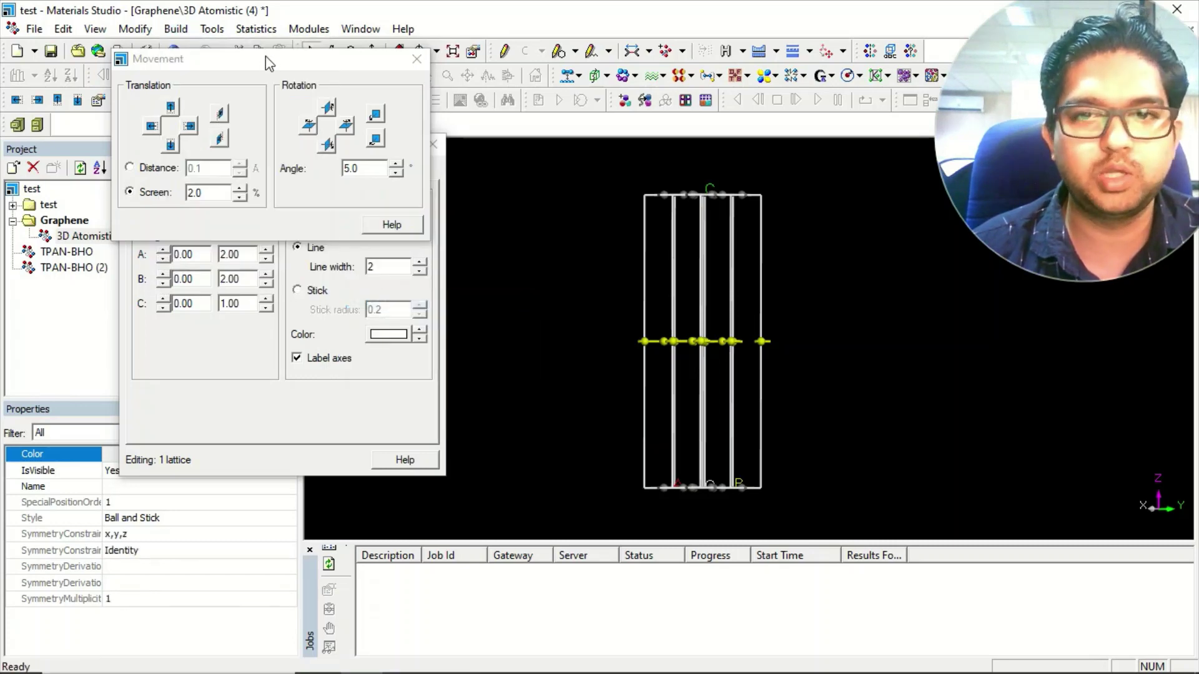
{"action": "left_click_drag", "start_coordinate": [268, 58], "coordinate": [346, 75]}
{"action": "left_click", "coordinate": [79, 105]}
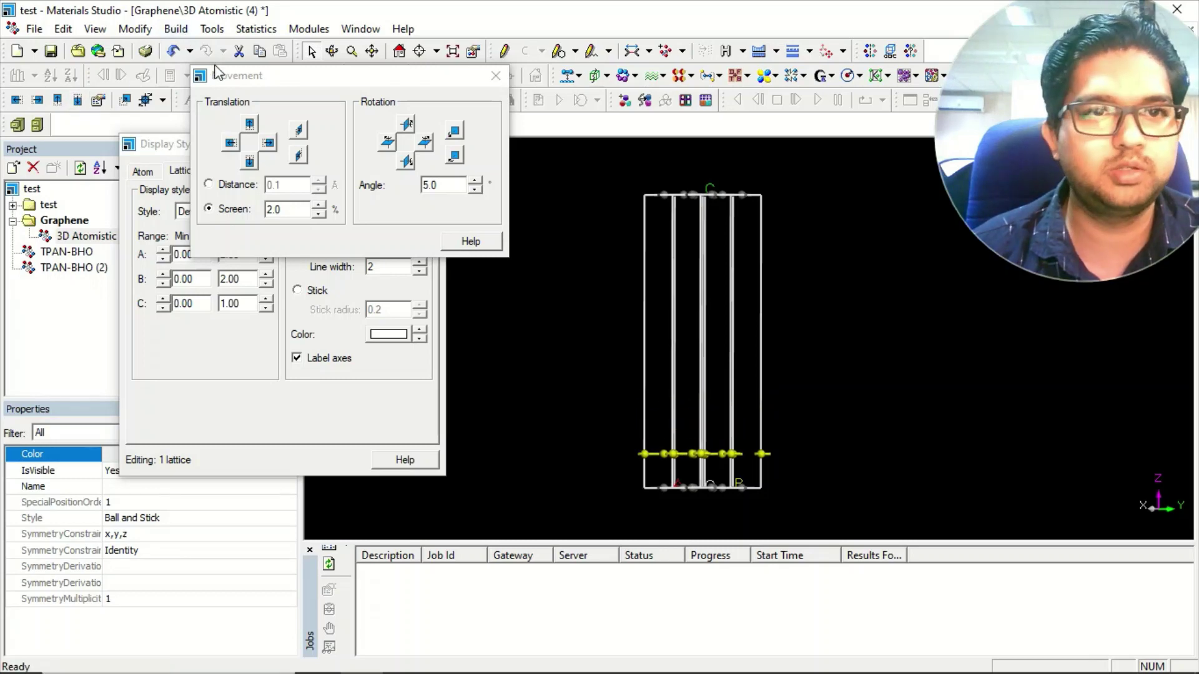
Step: Raise the bottom carbon layer slightly off the cell base, and fine-tune it back down in 0.1 Å increments
{"action": "left_click_drag", "start_coordinate": [236, 78], "coordinate": [239, 93]}
{"action": "left_click_drag", "start_coordinate": [622, 472], "coordinate": [794, 523]}
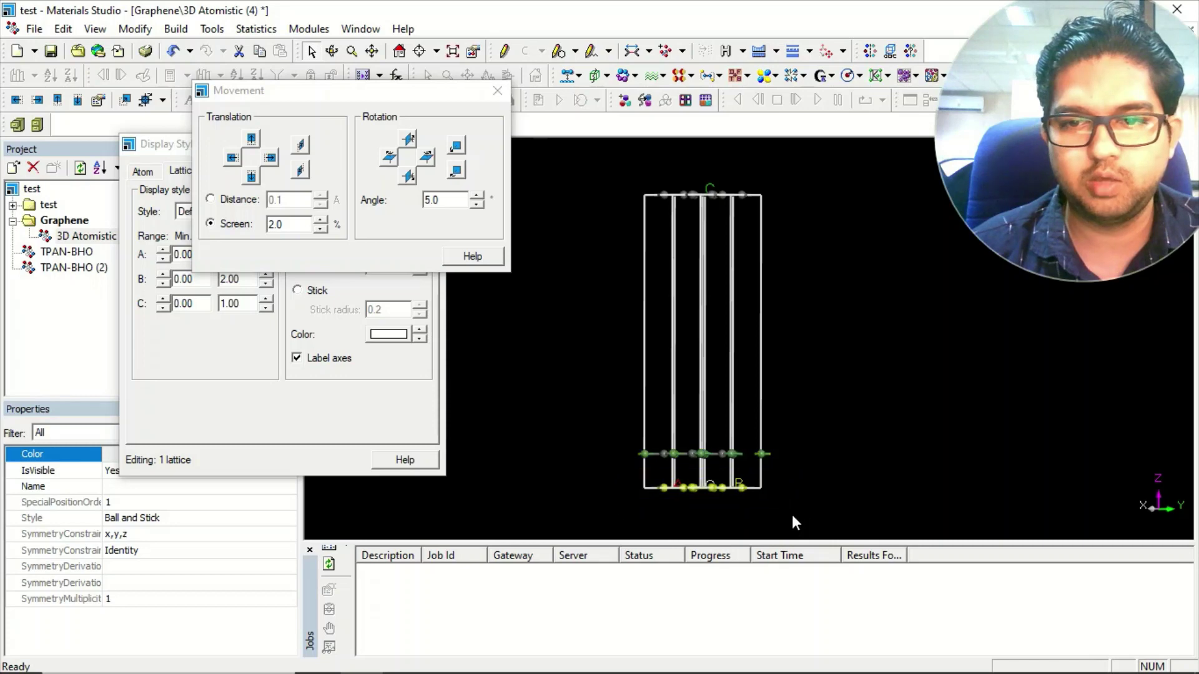
{"action": "left_click", "coordinate": [74, 103]}
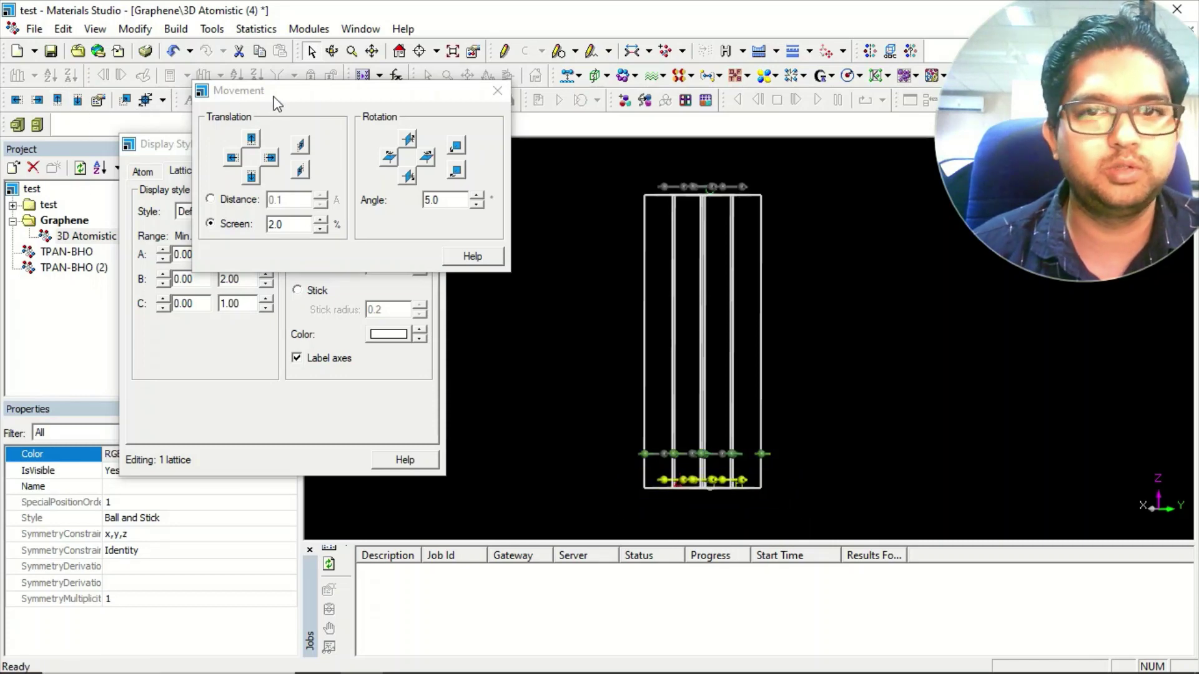
{"action": "left_click", "coordinate": [232, 200]}
{"action": "left_click", "coordinate": [255, 178]}
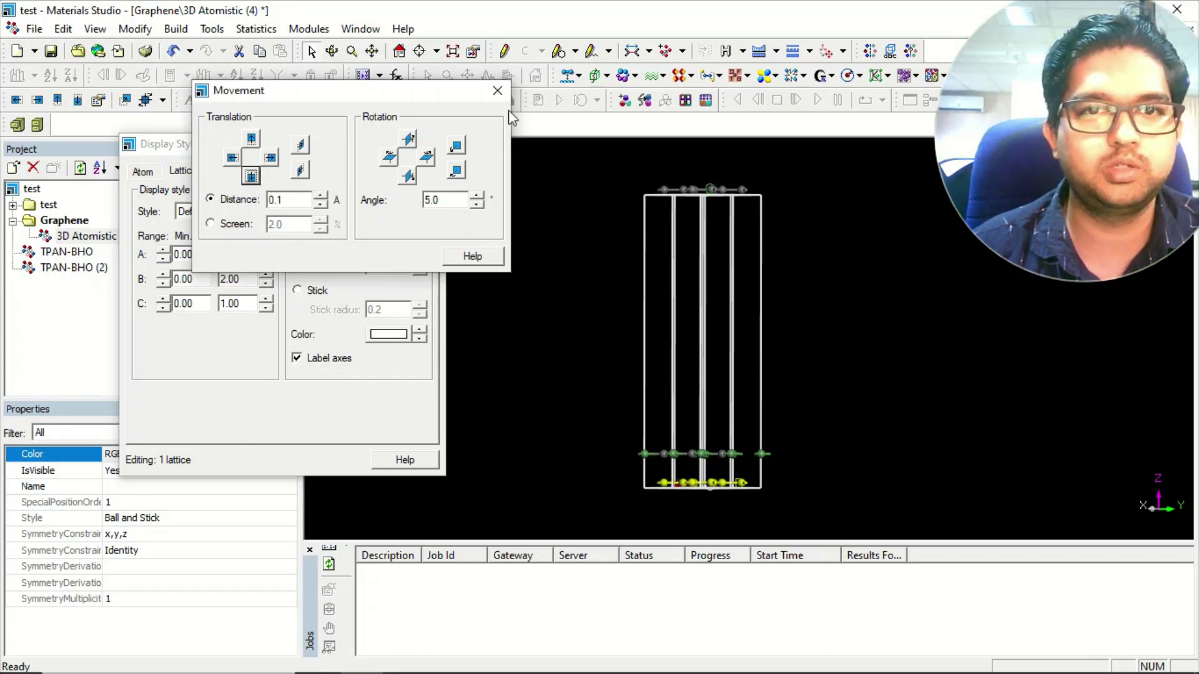
{"action": "left_click", "coordinate": [497, 92]}
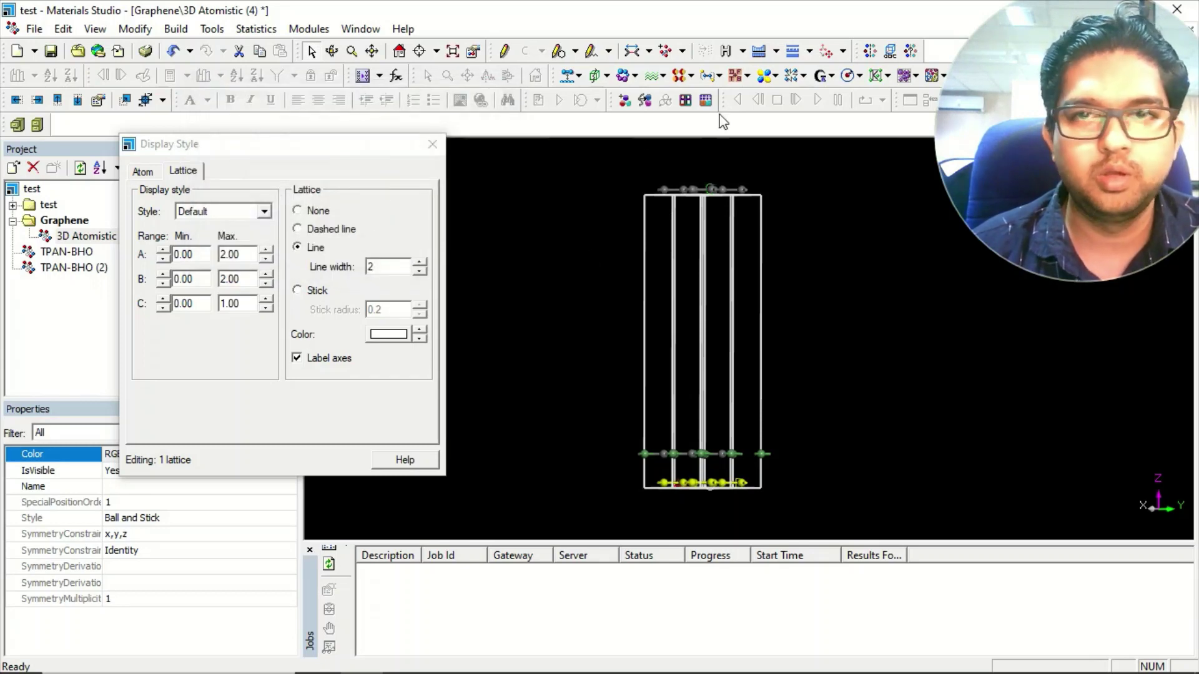
Step: Find the symmetry of the repositioned layers with a 0.5 Å tolerance and impose it
{"action": "left_click", "coordinate": [912, 52]}
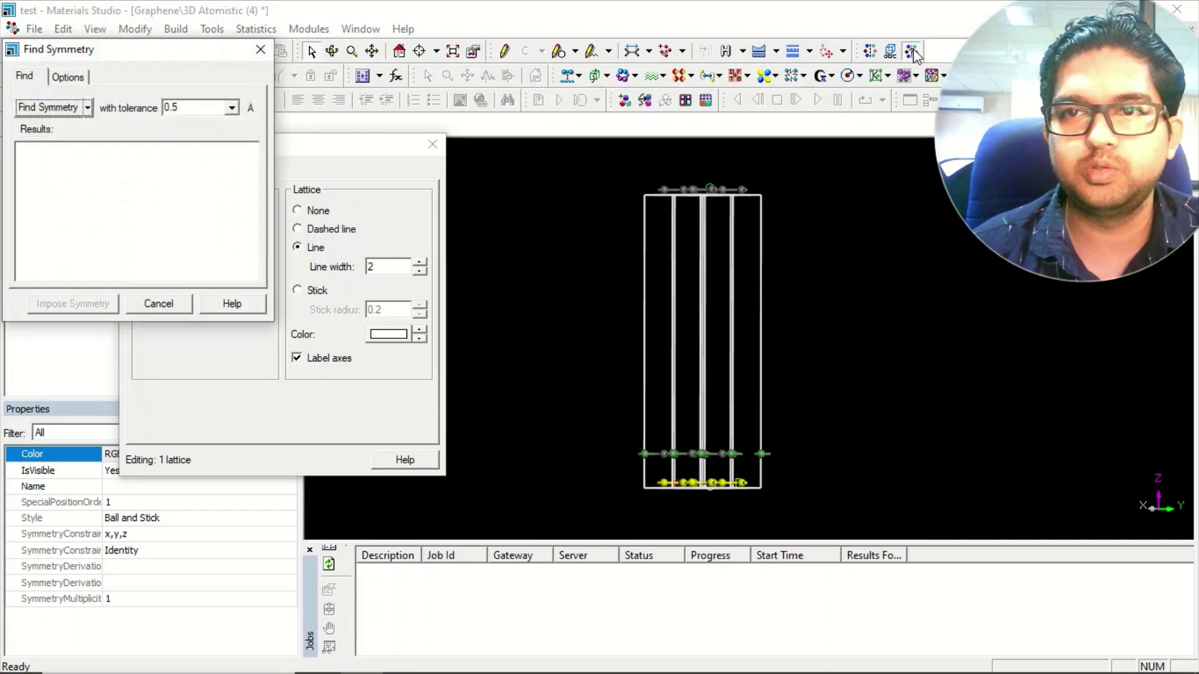
{"action": "left_click", "coordinate": [39, 109]}
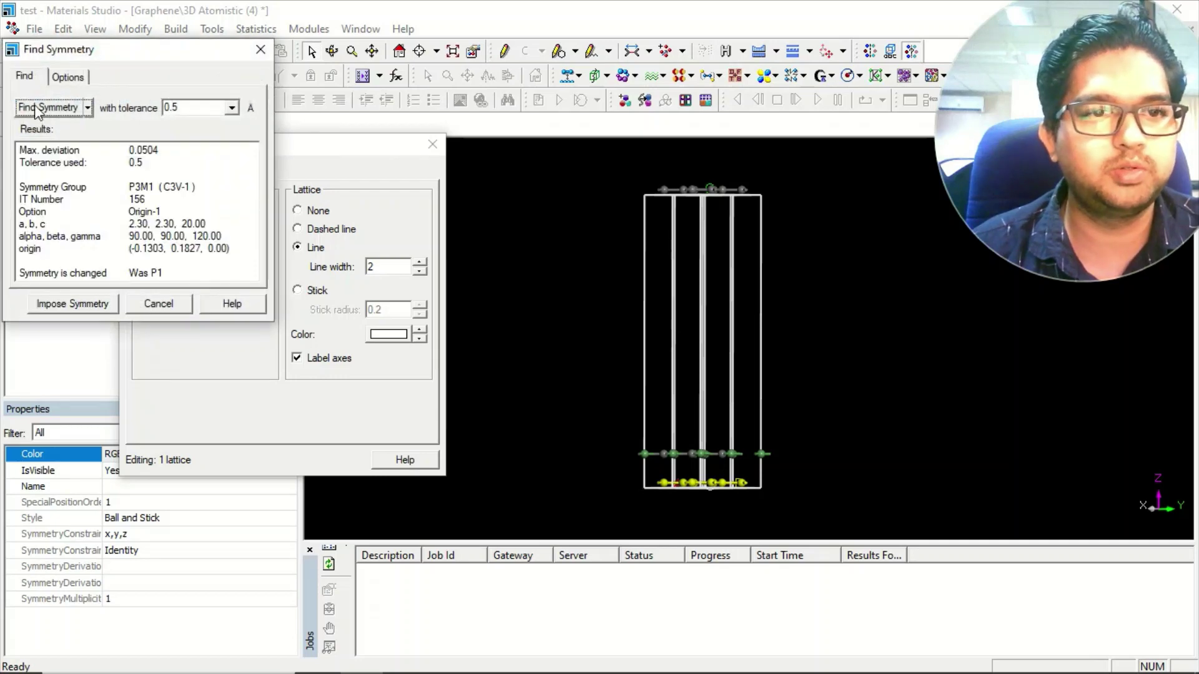
{"action": "left_click", "coordinate": [94, 304]}
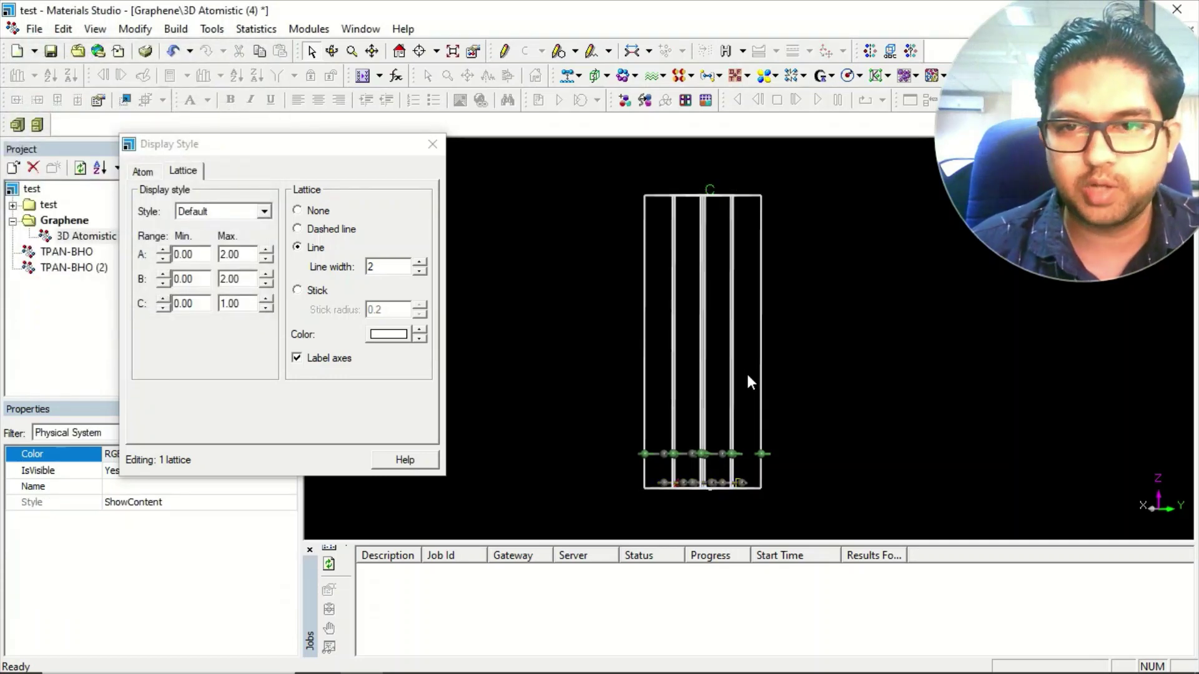
Step: Reduce the lattice display range maximum to 1.00 along both A and B and inspect the single unit cell
{"action": "left_click", "coordinate": [266, 284]}
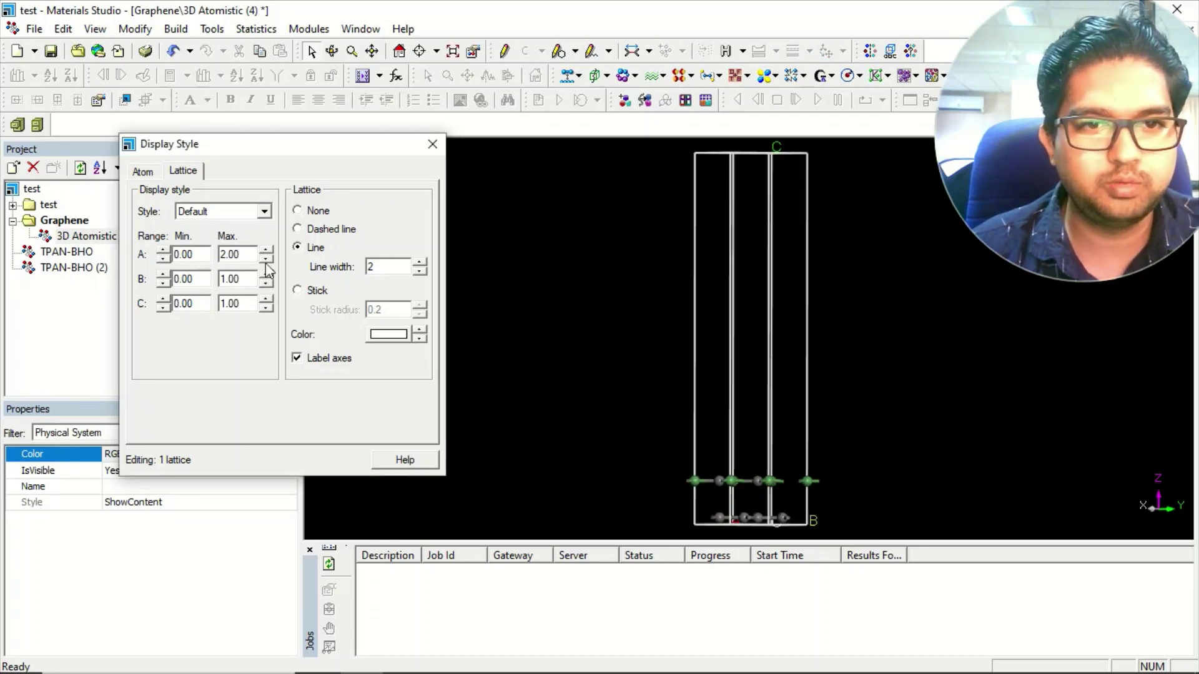
{"action": "left_click", "coordinate": [266, 259]}
{"action": "right_click_drag", "start_coordinate": [788, 354], "coordinate": [763, 357]}
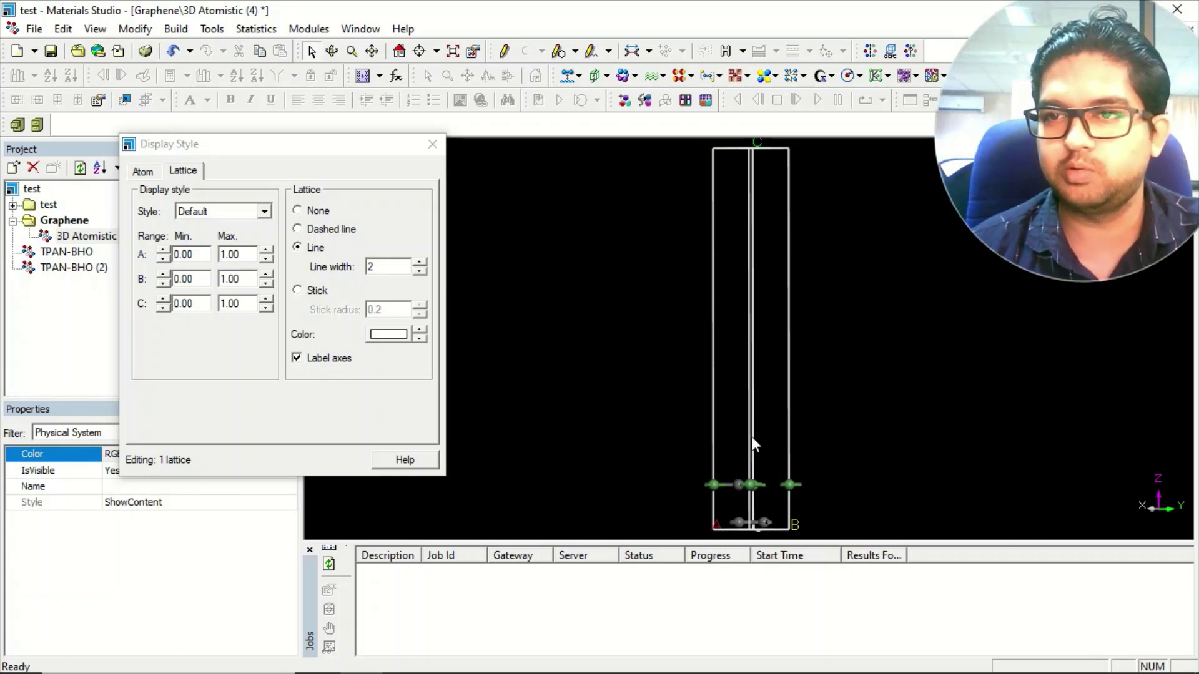
{"action": "middle_click_drag", "start_coordinate": [752, 443], "coordinate": [769, 338]}
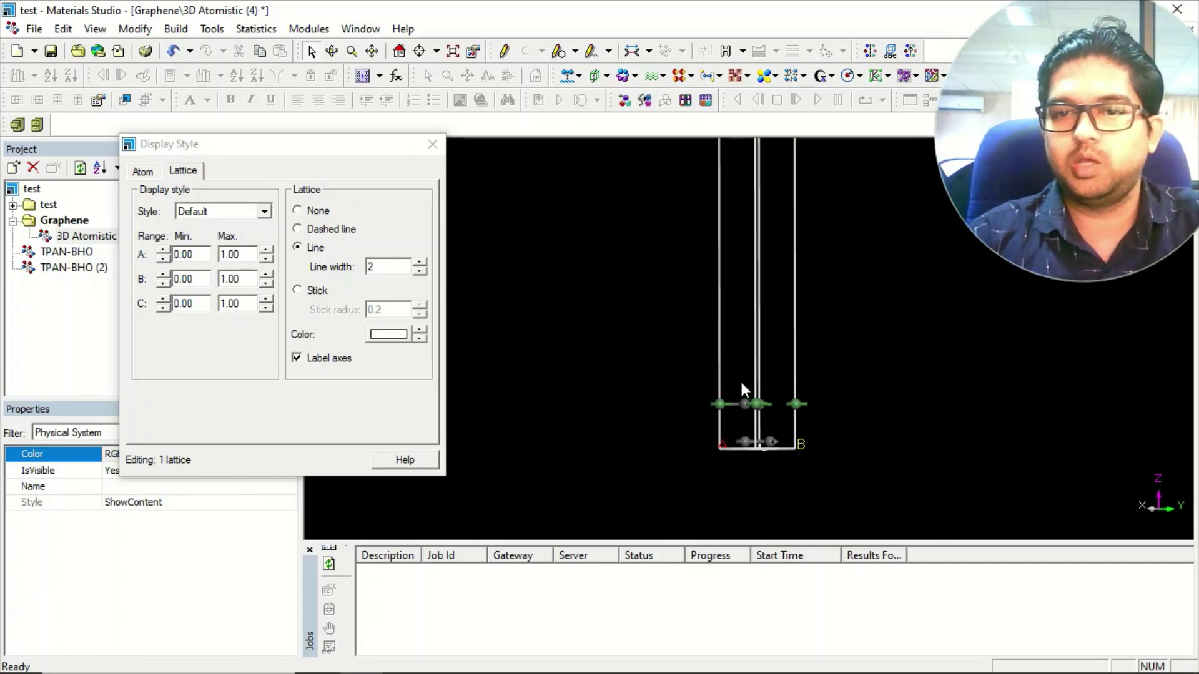
{"action": "right_click_drag", "start_coordinate": [747, 357], "coordinate": [757, 332]}
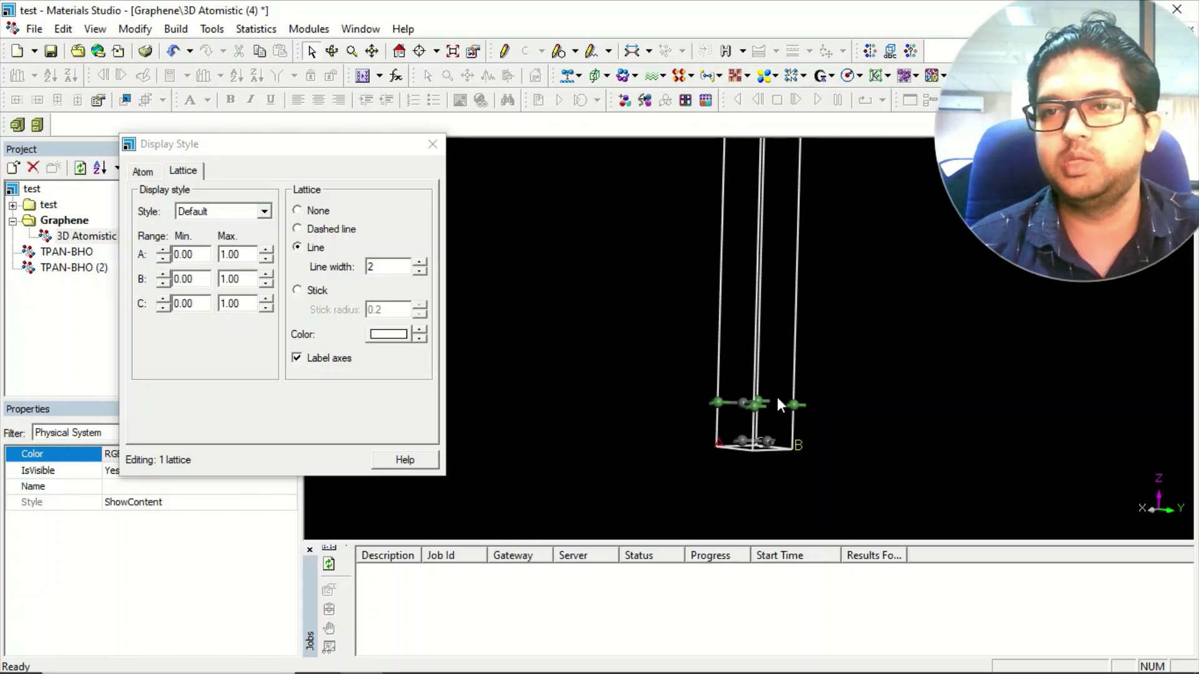
{"action": "right_click_drag", "start_coordinate": [736, 393], "coordinate": [774, 319]}
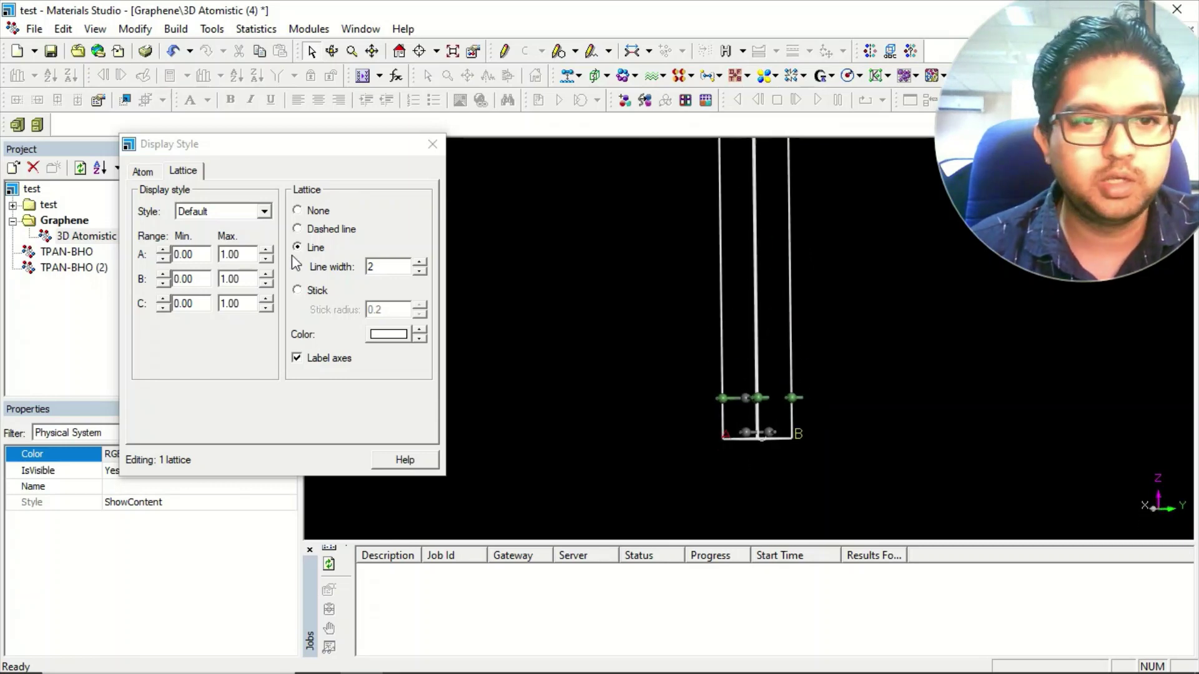
Step: Set the lattice display range maximum to 2.00 along A and B and to 0.30 along C
{"action": "left_click", "coordinate": [266, 251]}
{"action": "left_click", "coordinate": [266, 275]}
{"action": "left_click", "coordinate": [269, 307]}
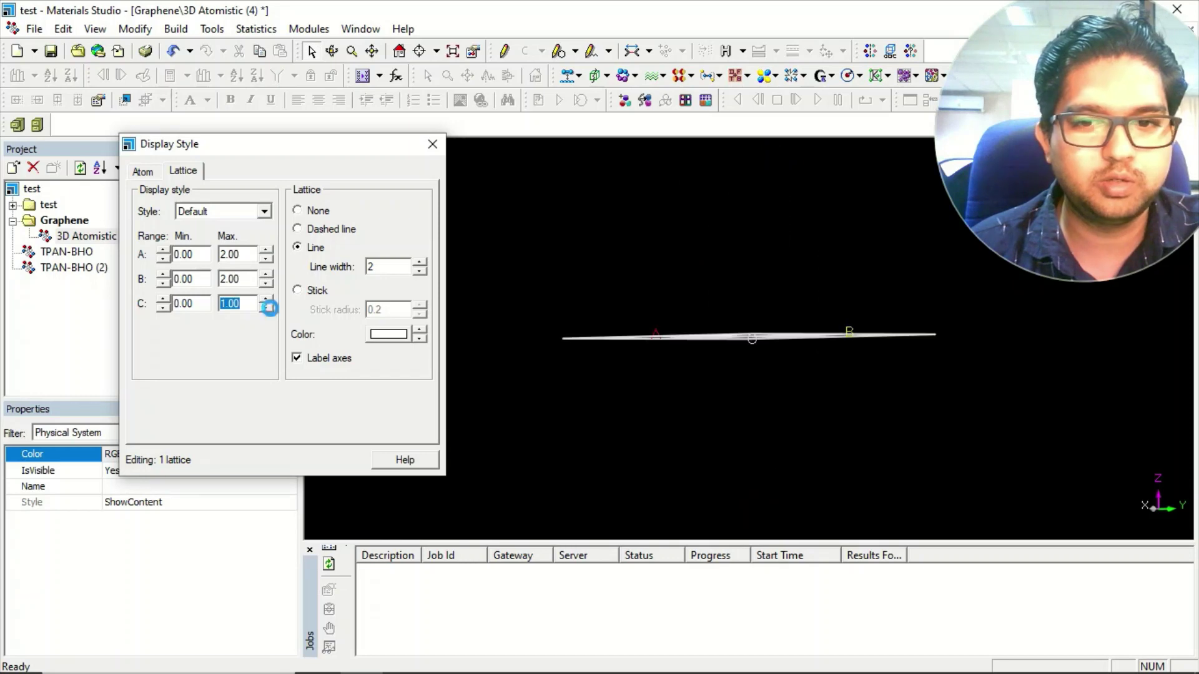
{"action": "type", "text": "0.1"}
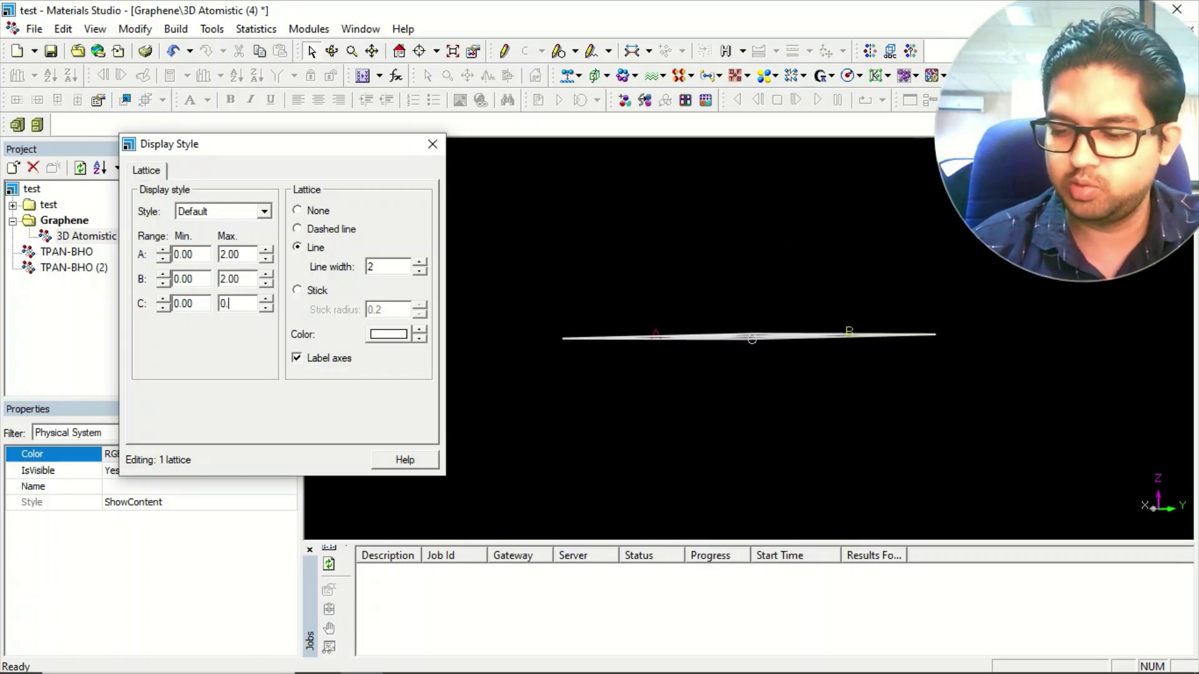
{"action": "left_click", "coordinate": [247, 281]}
{"action": "double_click", "coordinate": [241, 304]}
{"action": "type", "text": "0"}
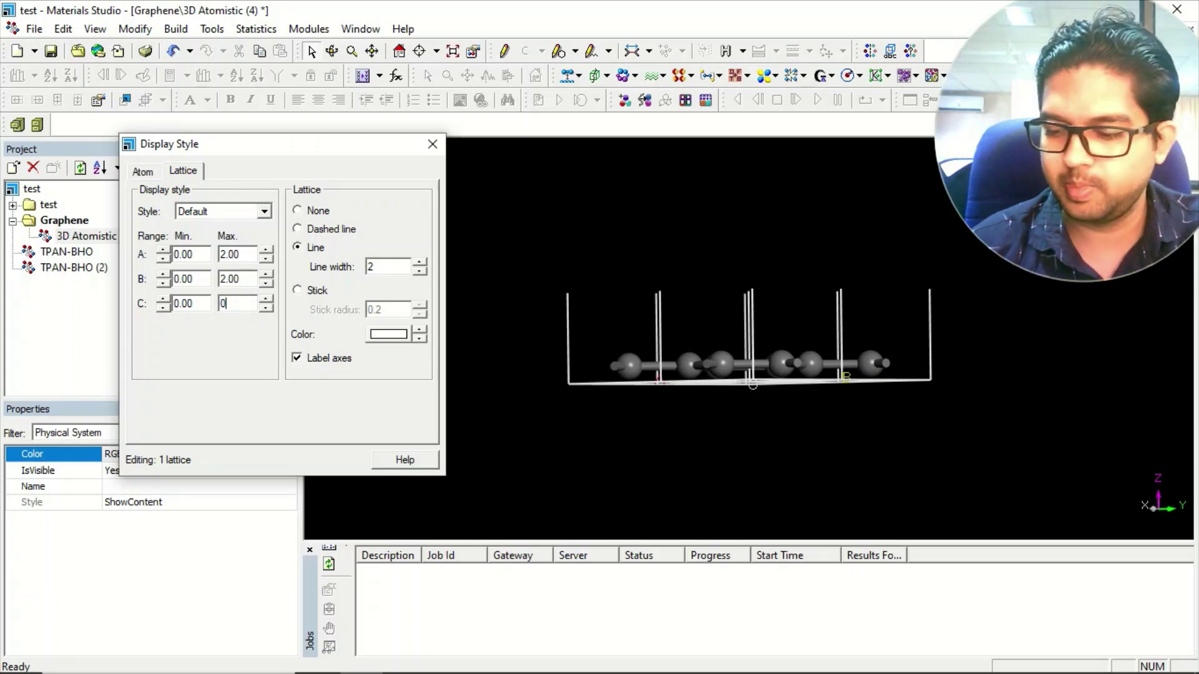
{"action": "type", "text": ".3"}
{"action": "left_click", "coordinate": [233, 278]}
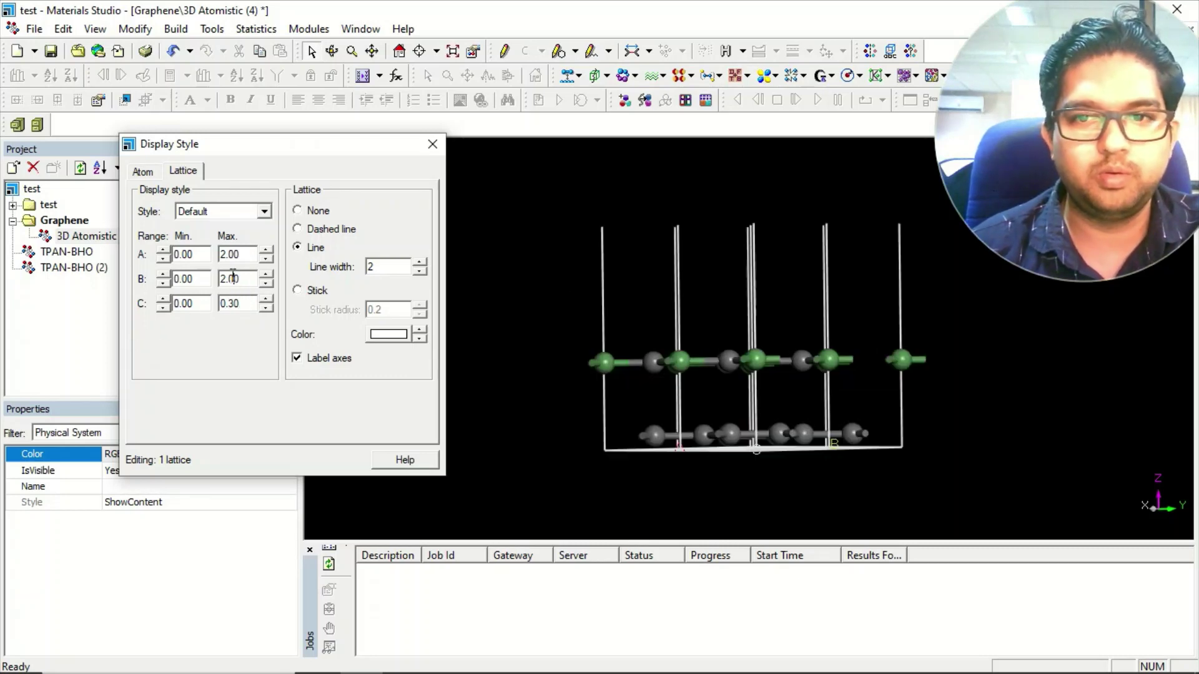
Step: Extend the lattice display range maximum to 3.00 along A and B, and inspect the stacked layers from above and the side
{"action": "right_click_drag", "start_coordinate": [620, 265], "coordinate": [791, 255]}
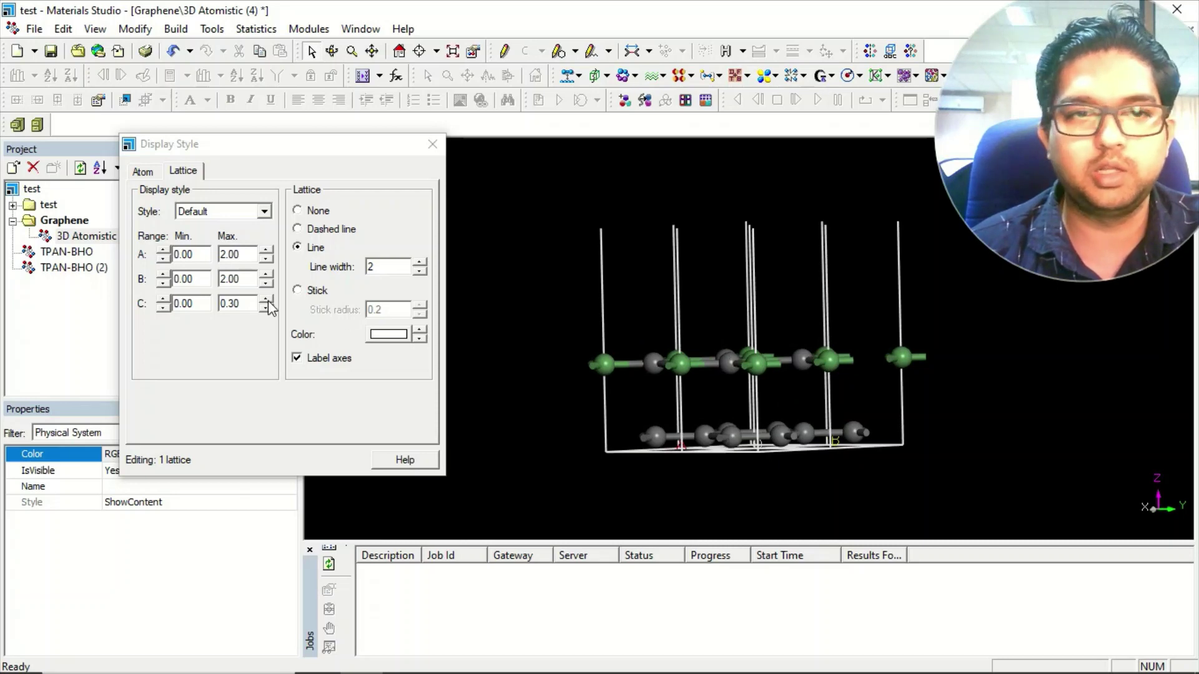
{"action": "left_click", "coordinate": [266, 250]}
{"action": "left_click", "coordinate": [266, 275]}
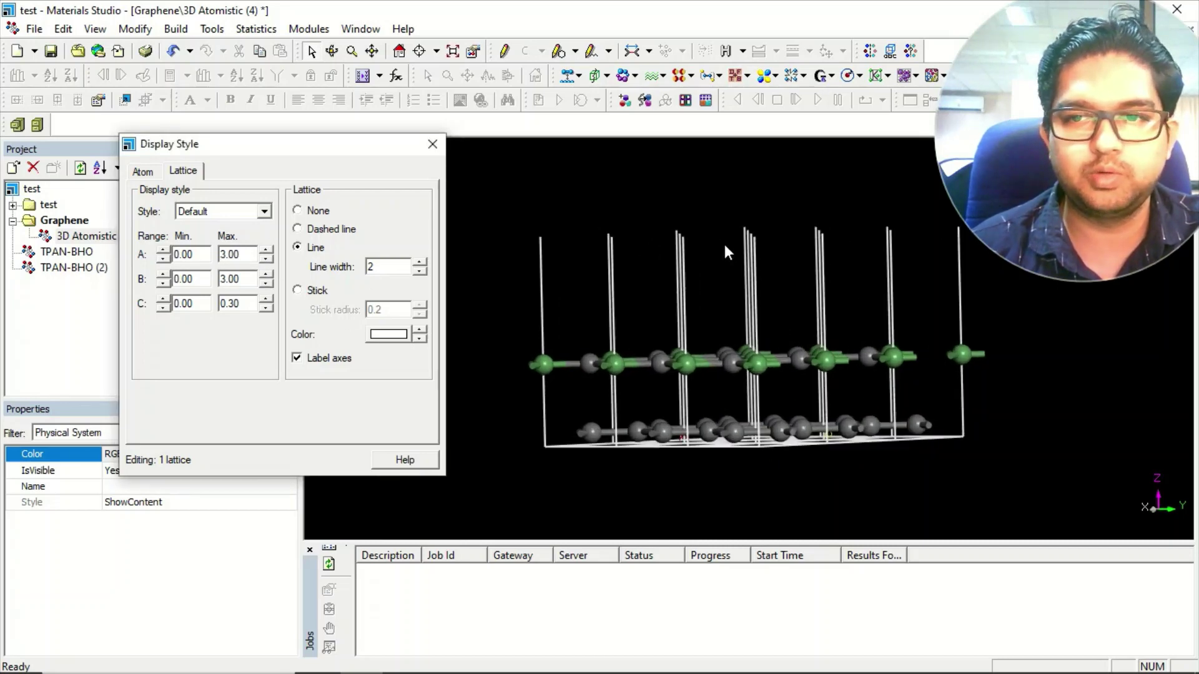
{"action": "right_click_drag", "start_coordinate": [725, 248], "coordinate": [737, 366]}
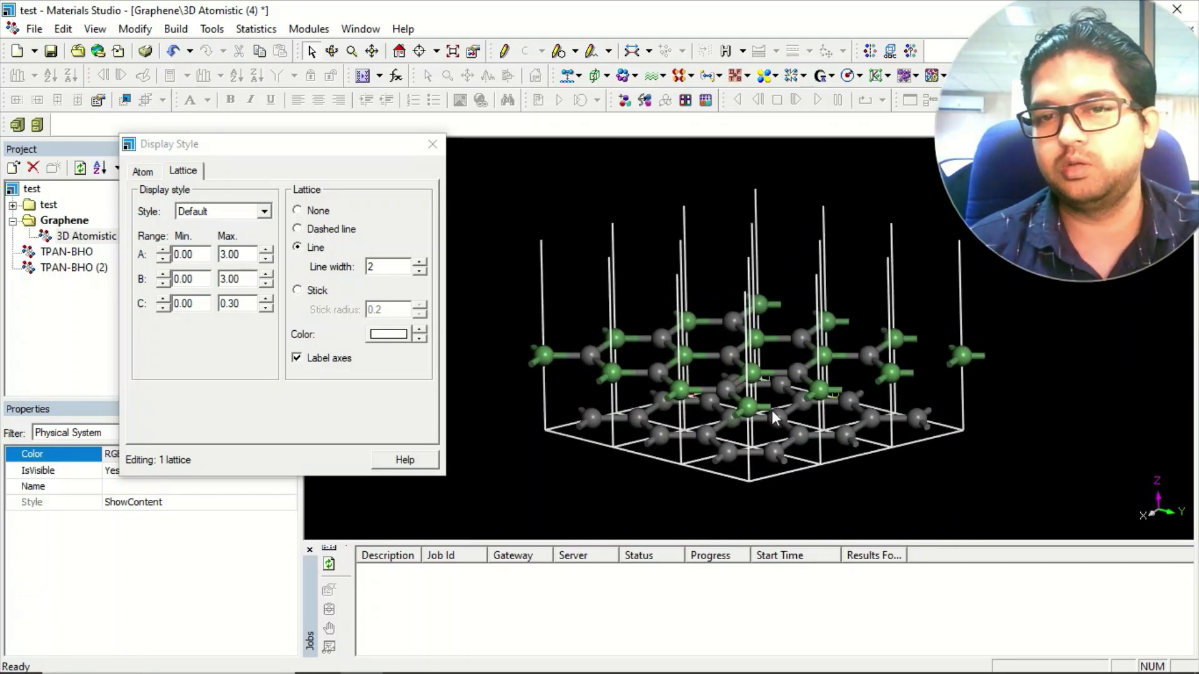
{"action": "right_click_drag", "start_coordinate": [774, 417], "coordinate": [717, 316]}
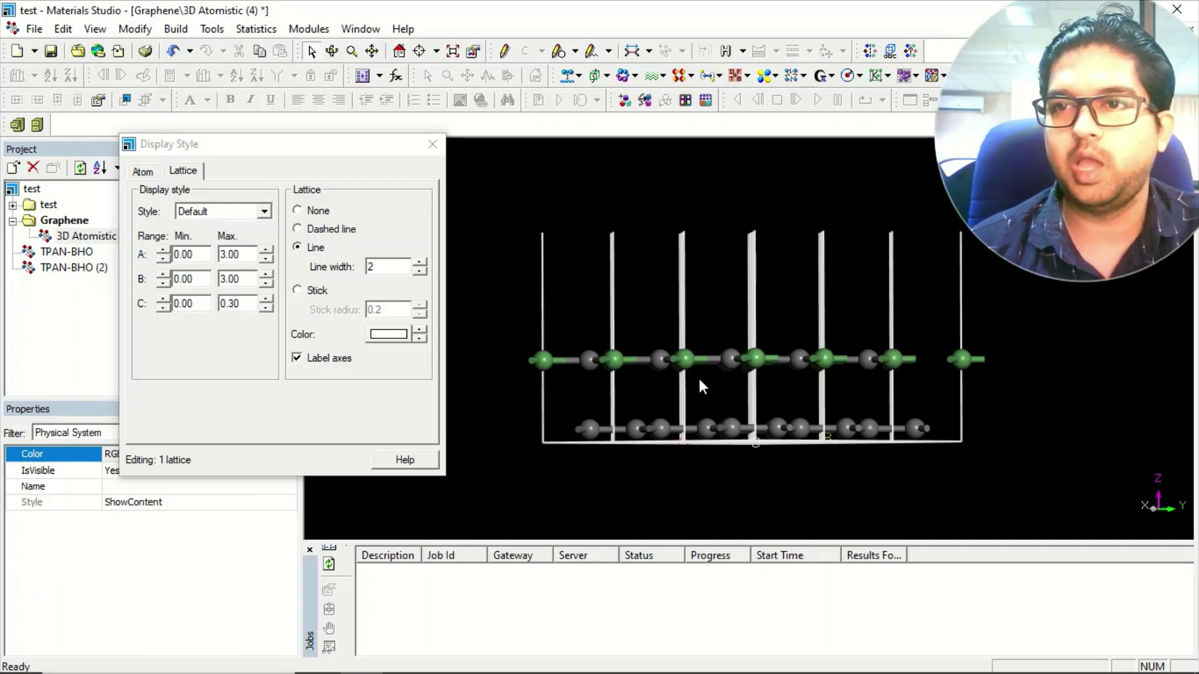
Step: Convert the bilayer cell to P1 symmetry so that the lower graphene layer and the germanium-substituted layer are handled individually
{"action": "left_click_drag", "start_coordinate": [337, 148], "coordinate": [236, 158]}
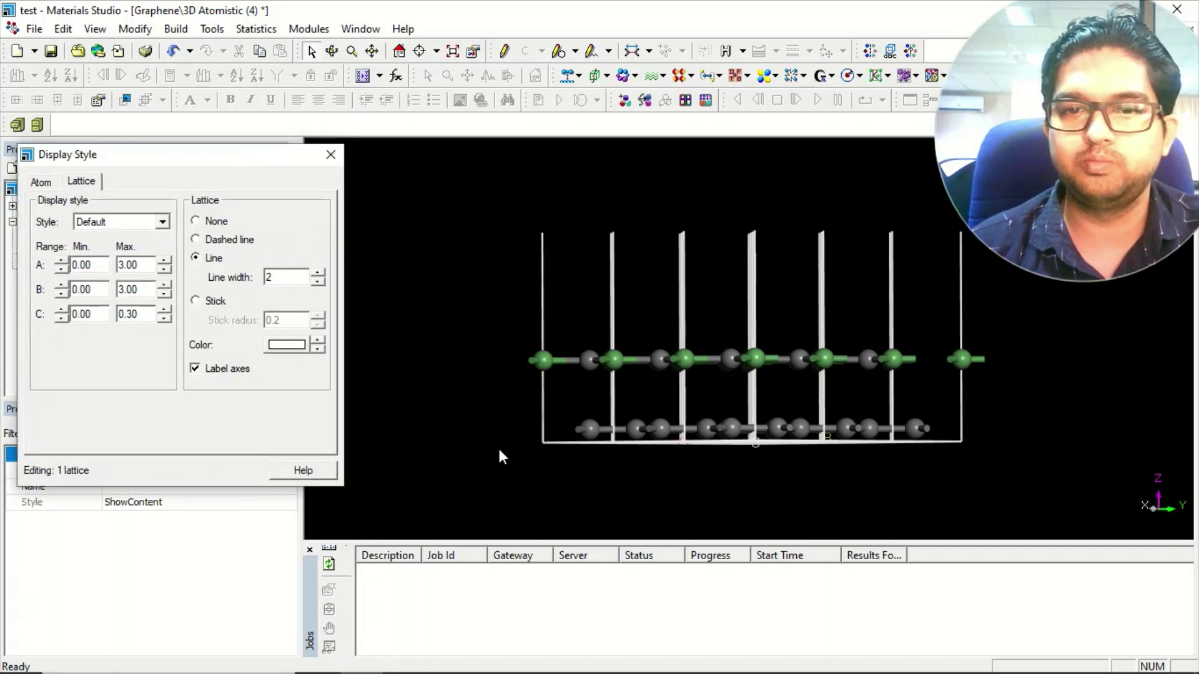
{"action": "left_click_drag", "start_coordinate": [547, 415], "coordinate": [1023, 470]}
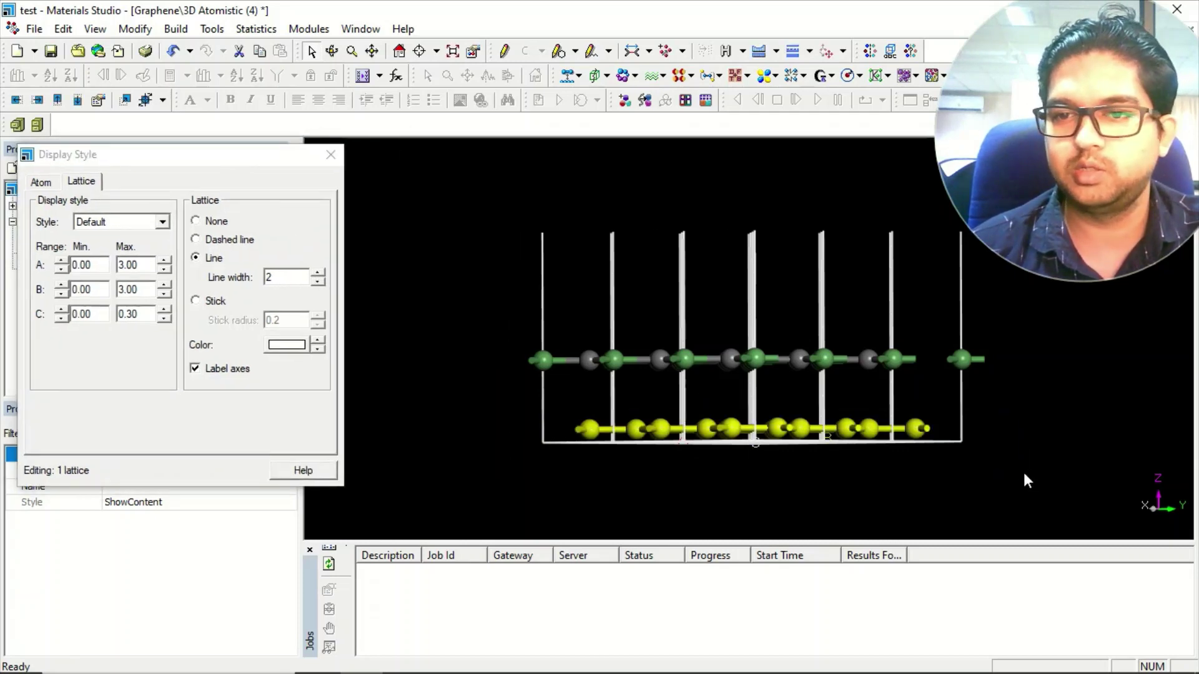
{"action": "left_click", "coordinate": [489, 225]}
{"action": "left_click", "coordinate": [176, 29]}
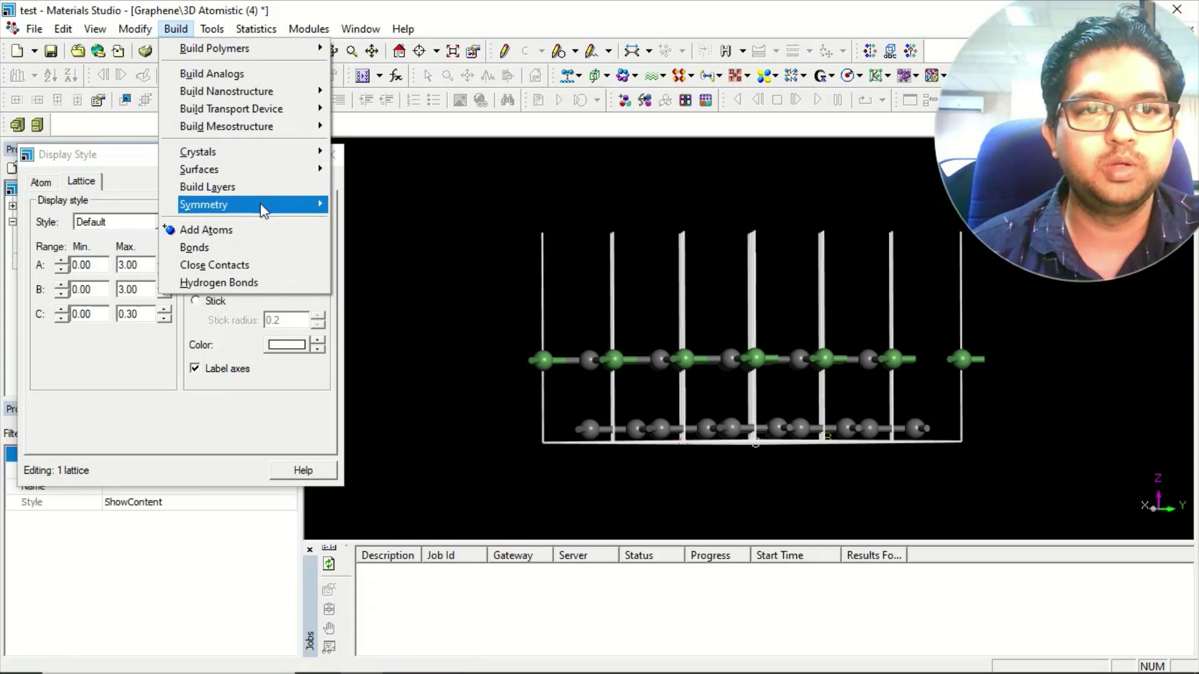
{"action": "mouse_move", "coordinate": [267, 210]}
{"action": "left_click", "coordinate": [414, 301]}
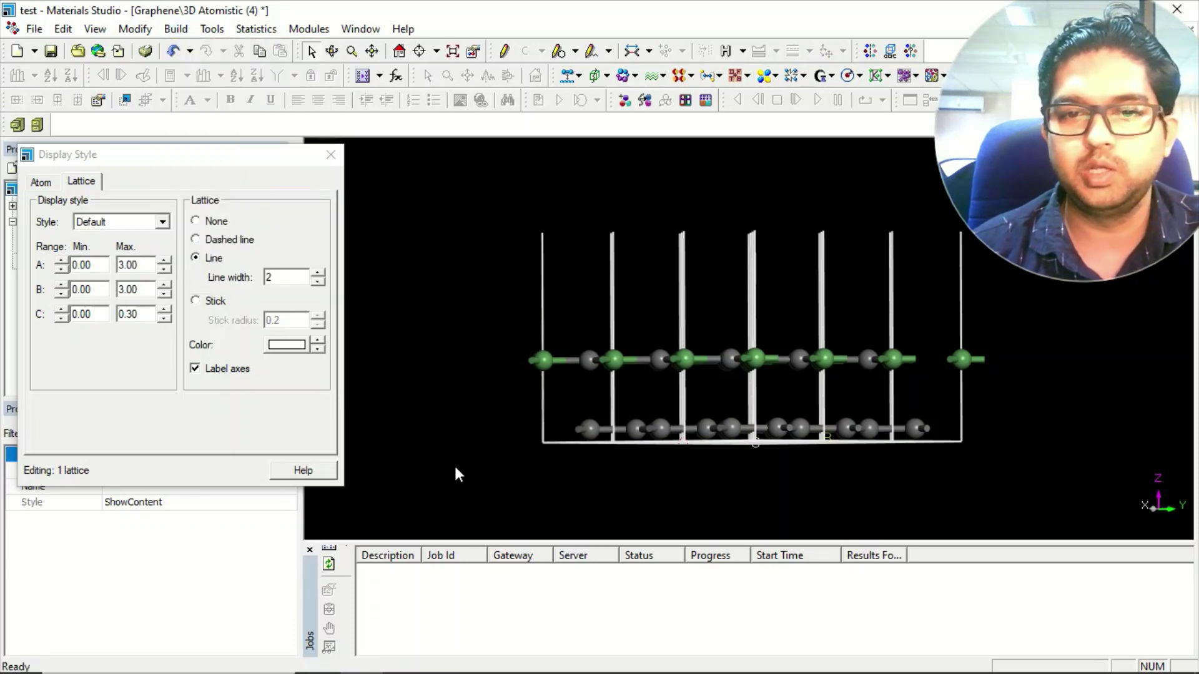
{"action": "left_click_drag", "start_coordinate": [535, 400], "coordinate": [654, 445]}
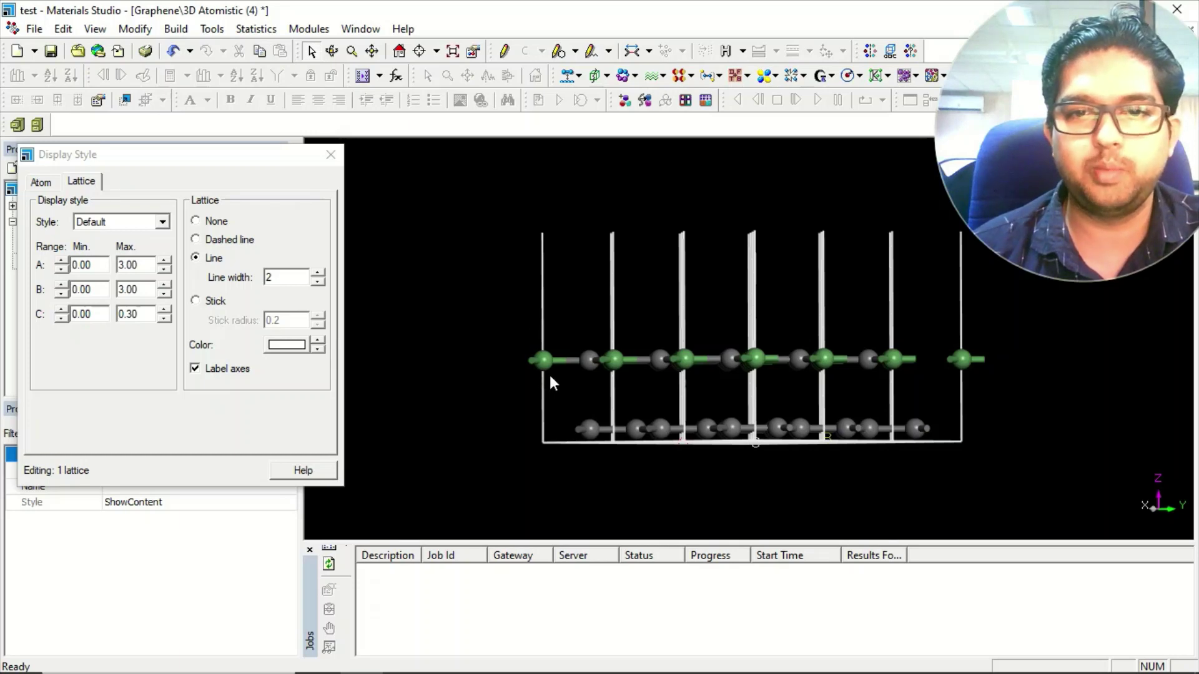
{"action": "left_click", "coordinate": [176, 29]}
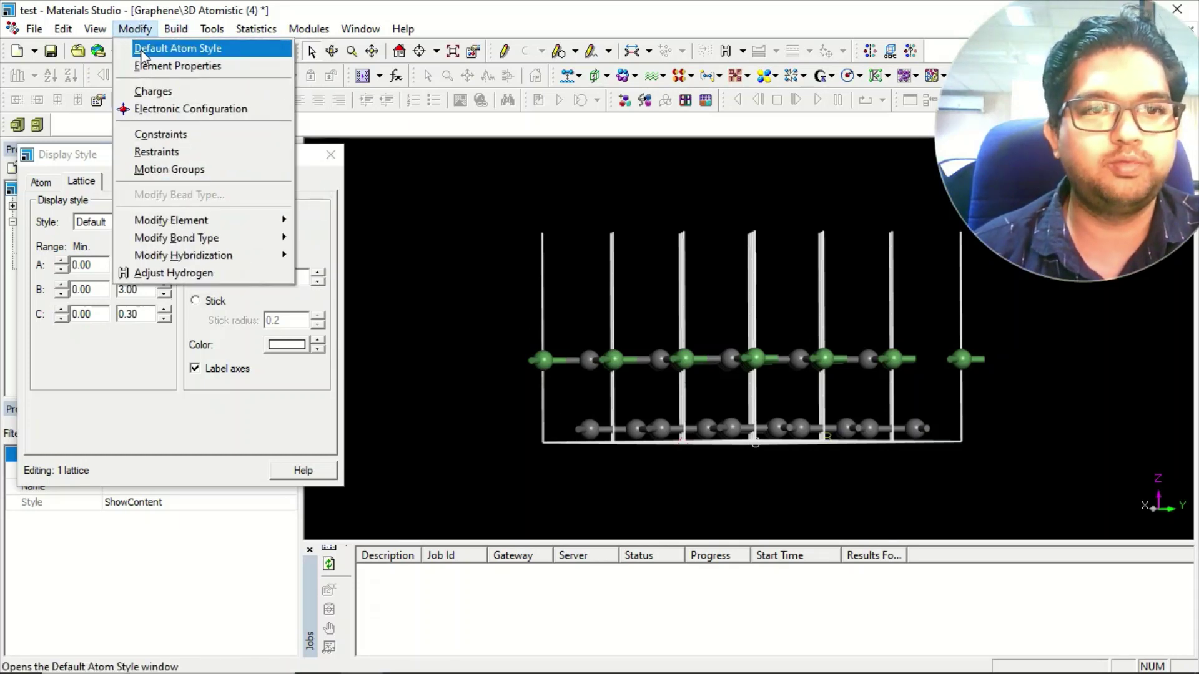
{"action": "left_click", "coordinate": [167, 31]}
{"action": "left_click", "coordinate": [174, 29]}
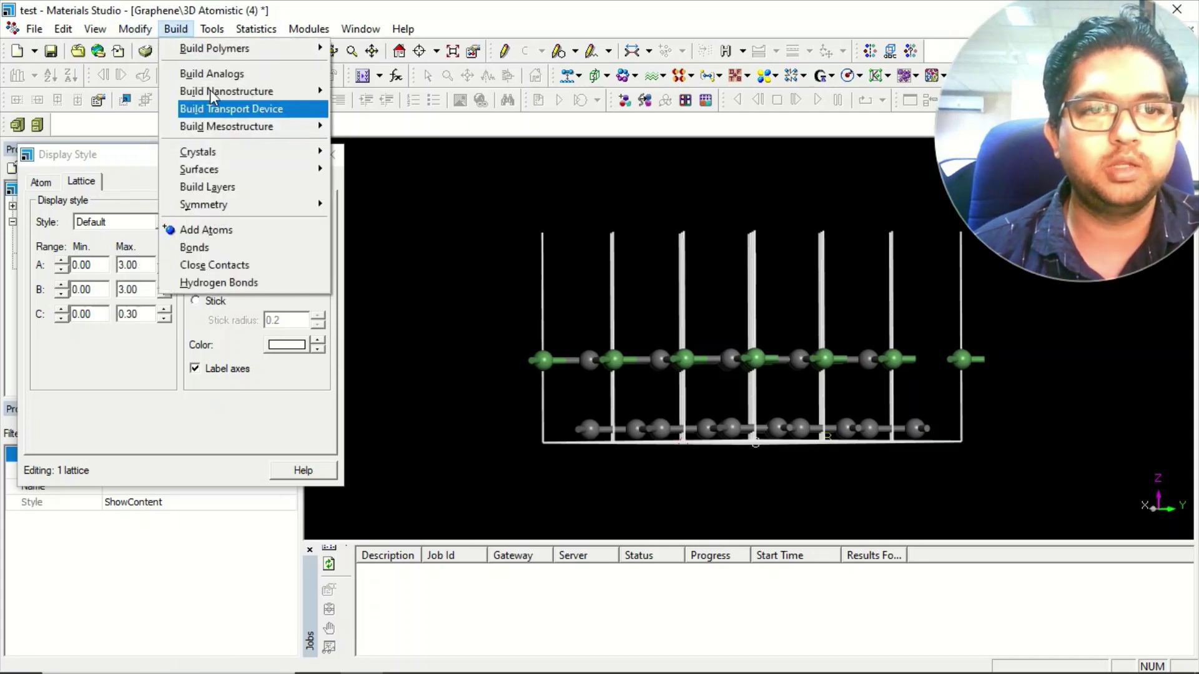
{"action": "mouse_move", "coordinate": [296, 204]}
{"action": "left_click", "coordinate": [409, 299]}
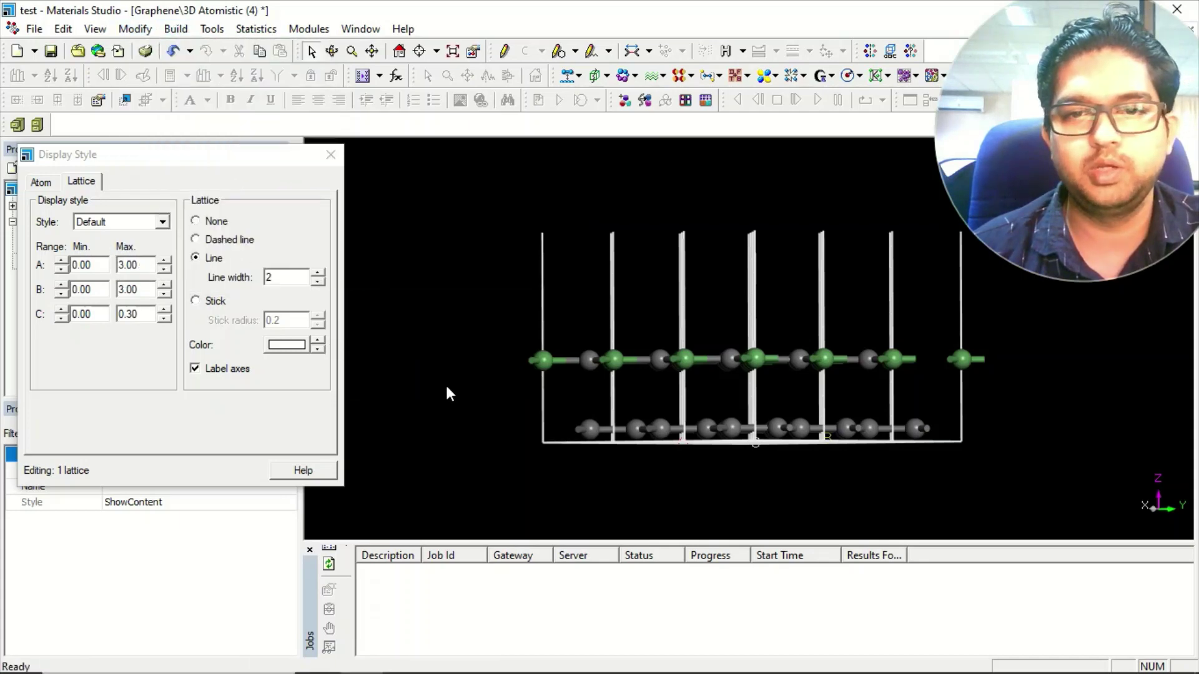
Step: Try deleting the lower graphene layer, undo the deletion, and select the upper germanium-substituted layer
{"action": "left_click_drag", "start_coordinate": [475, 391], "coordinate": [1040, 508]}
{"action": "key", "text": "Delete"}
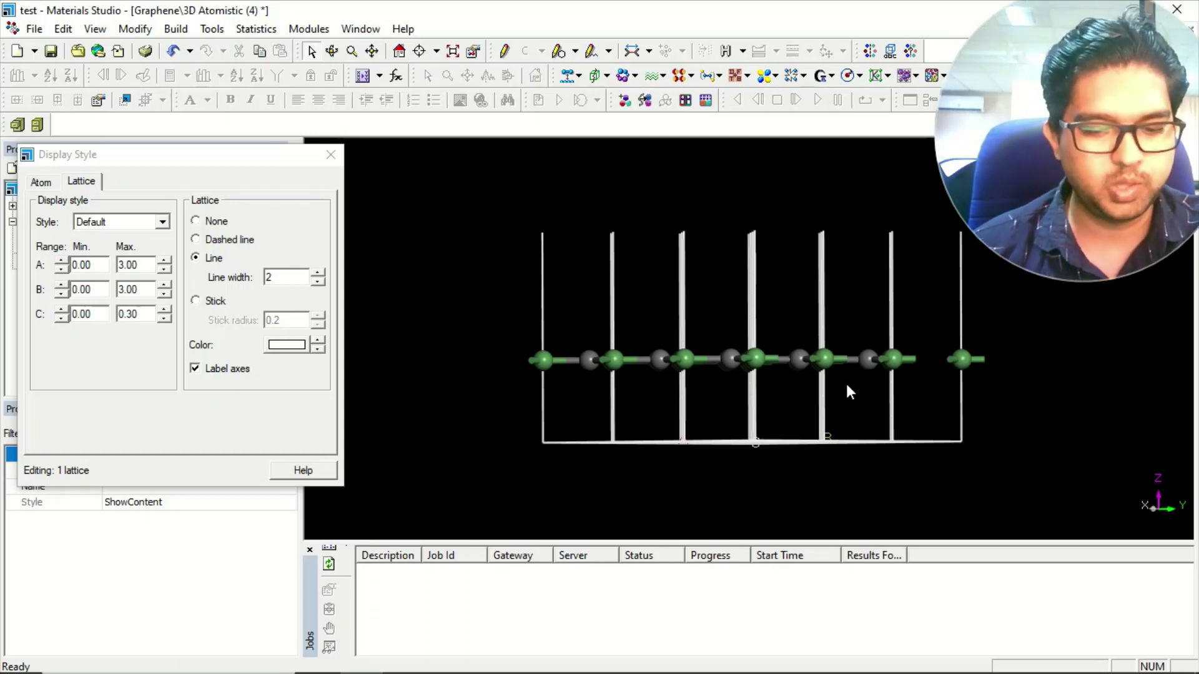
{"action": "key", "text": "ctrl+z"}
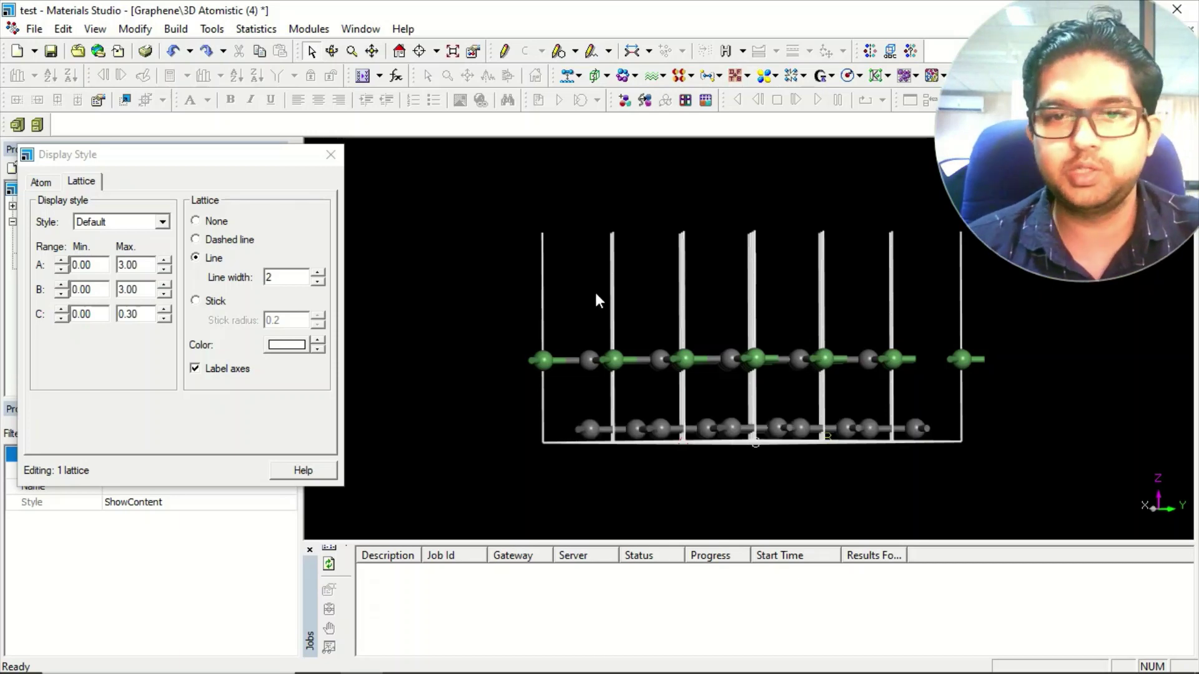
{"action": "left_click_drag", "start_coordinate": [521, 320], "coordinate": [1008, 389]}
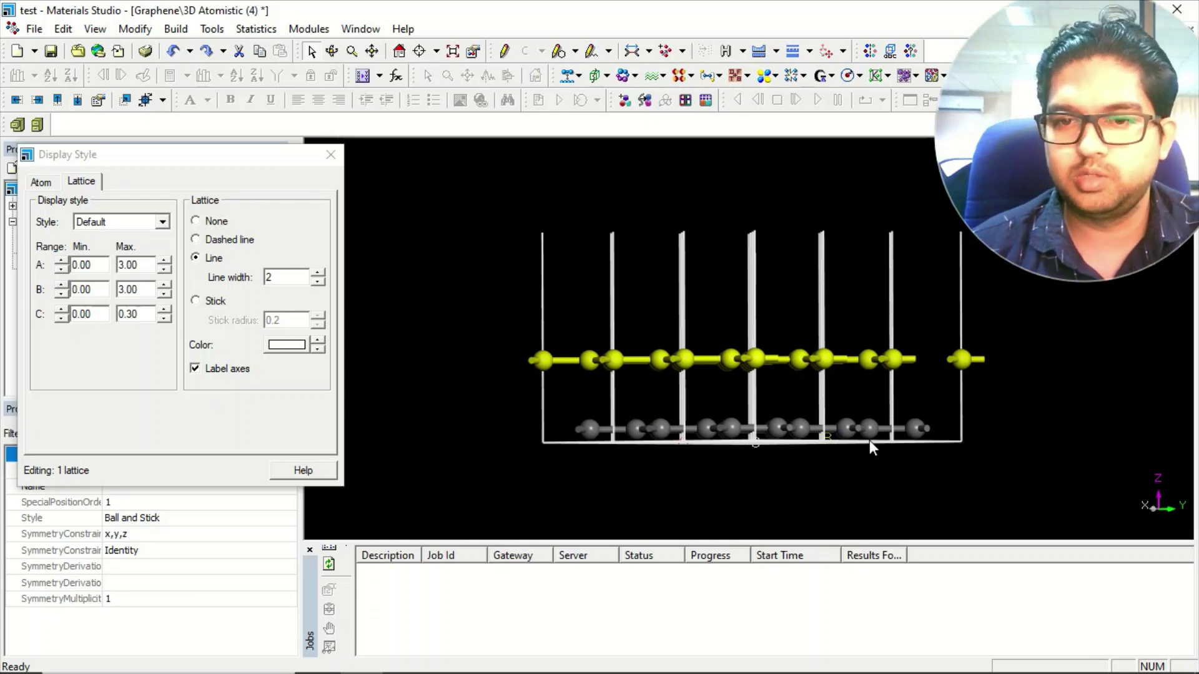
Step: Switch to the PowerPoint presentation and move the text box with the interaction and binding energy equations up and to the left on the slide
{"action": "left_click", "coordinate": [665, 663]}
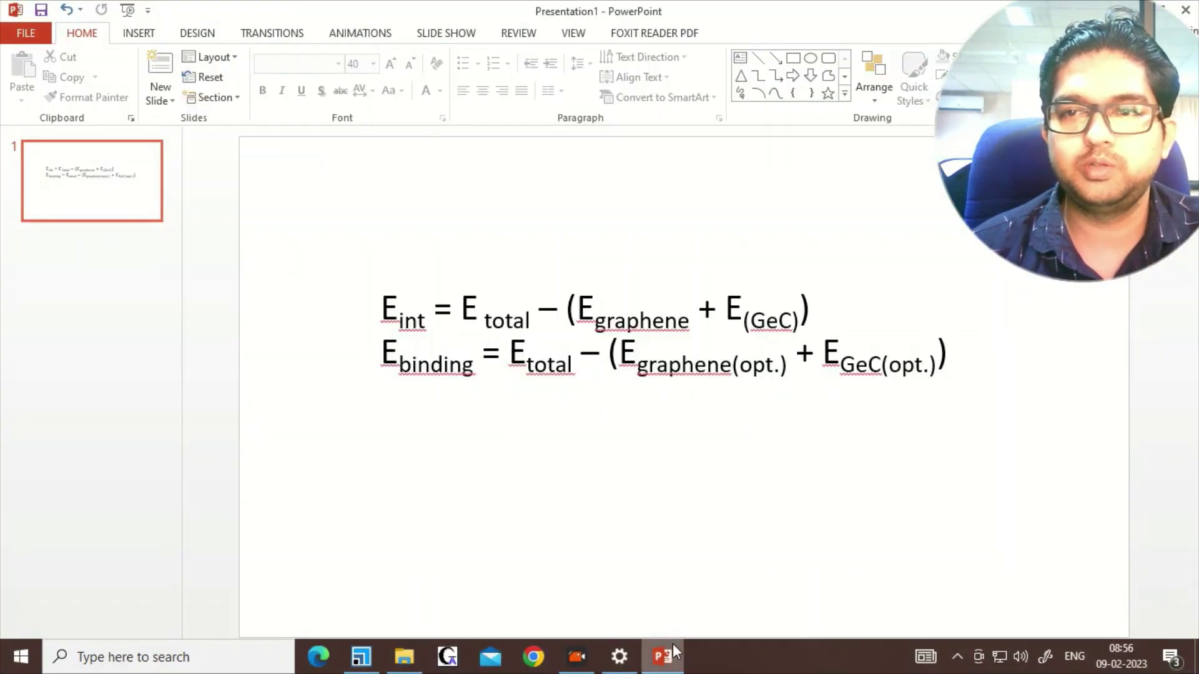
{"action": "left_click", "coordinate": [468, 284]}
{"action": "mouse_move", "coordinate": [468, 283]}
{"action": "left_mouse_down"}
{"action": "mouse_move", "coordinate": [441, 246]}
{"action": "mouse_move", "coordinate": [402, 238]}
{"action": "left_mouse_up"}
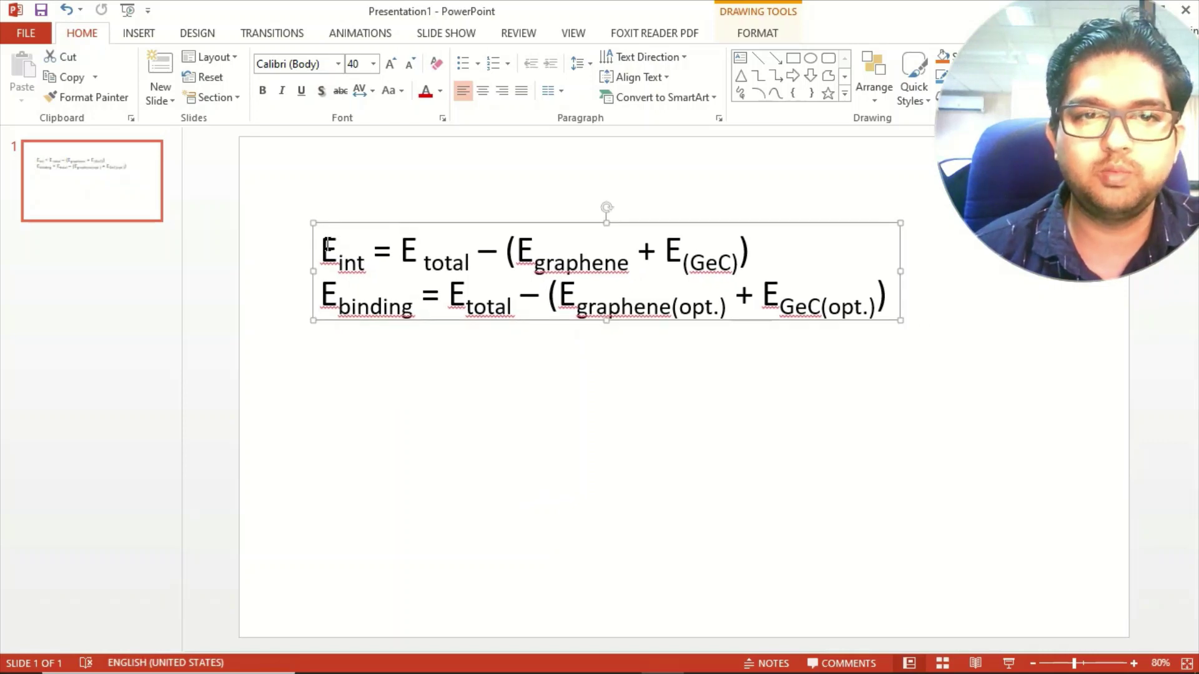
{"action": "left_click_drag", "start_coordinate": [328, 245], "coordinate": [415, 315]}
{"action": "left_click", "coordinate": [411, 312]}
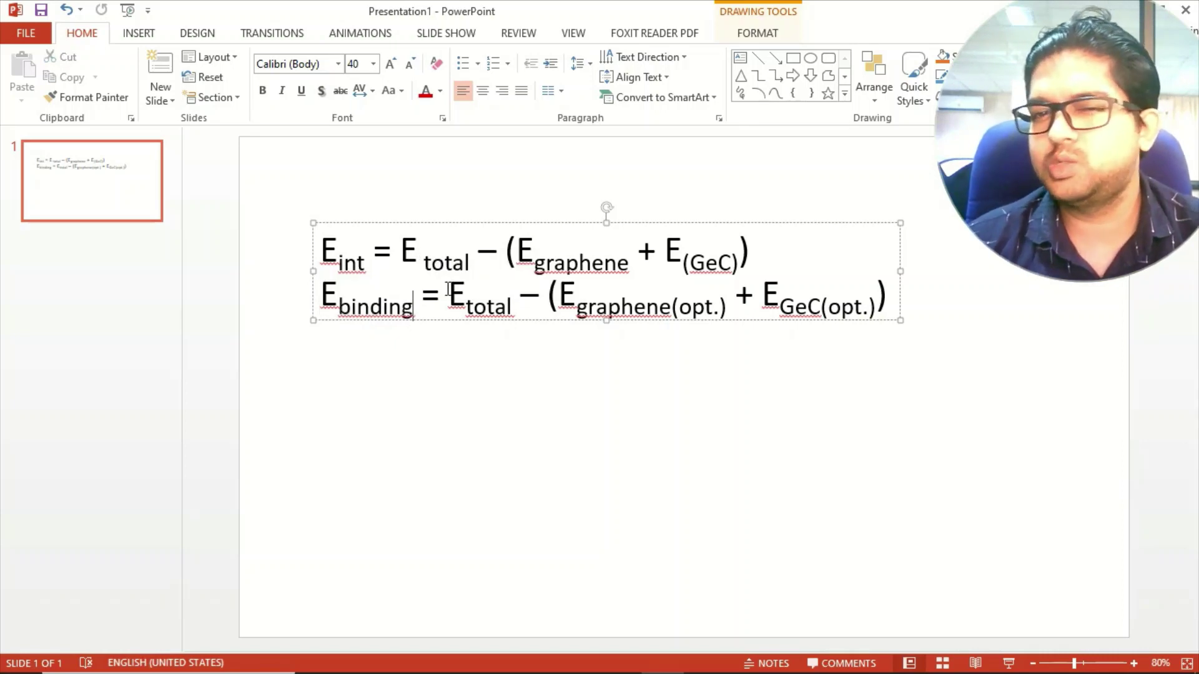
Step: Increase the font size of both energy equations to 44 and shift their text box slightly down the slide
{"action": "left_click", "coordinate": [627, 223]}
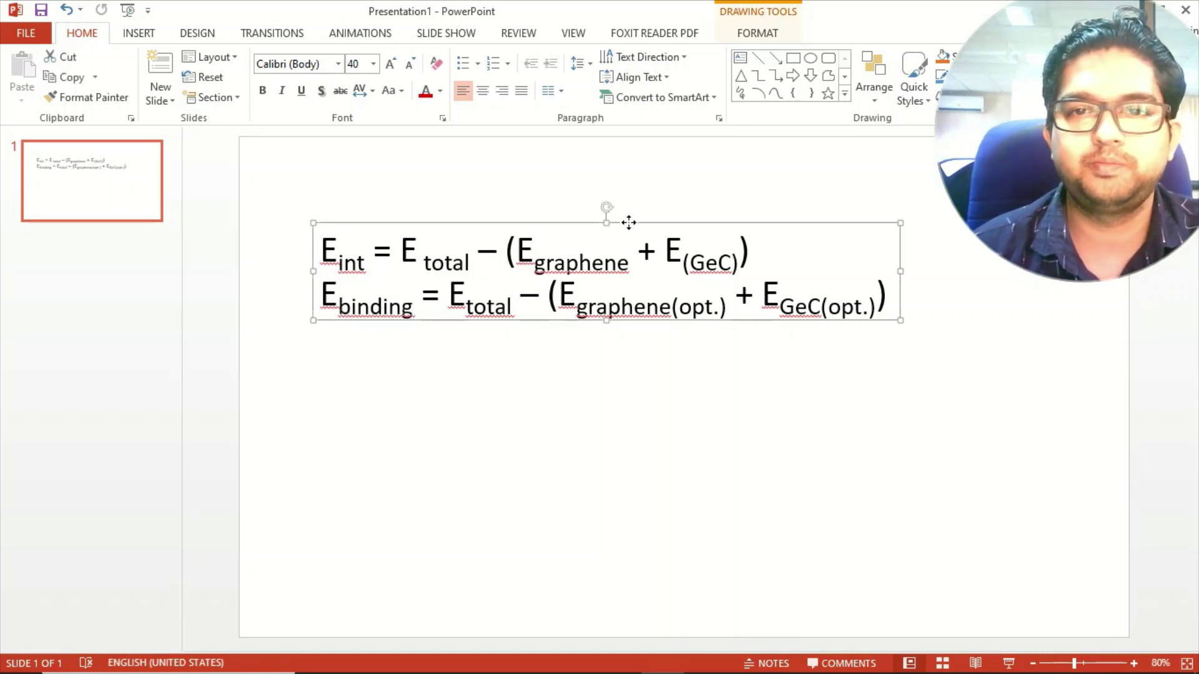
{"action": "left_click", "coordinate": [390, 63]}
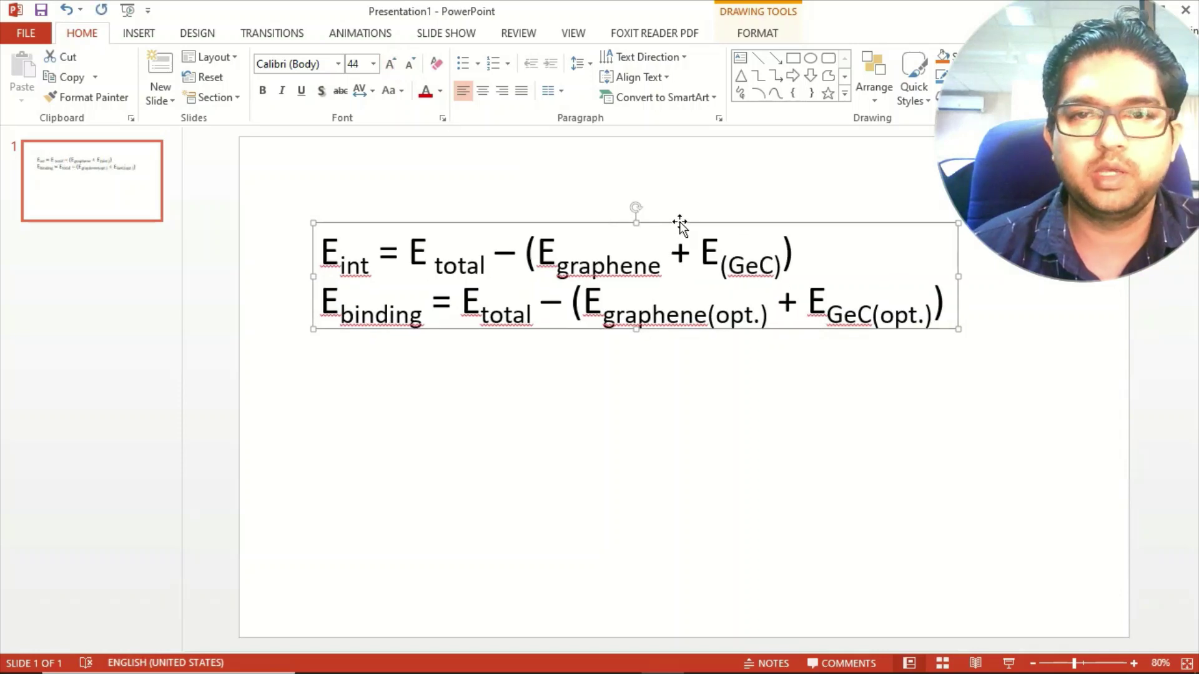
{"action": "left_click_drag", "start_coordinate": [679, 222], "coordinate": [670, 245]}
Step: Examine the interaction energy equation term by term, highlighting the total energy and proceeding to the graphene energy
{"action": "left_click_drag", "start_coordinate": [312, 275], "coordinate": [794, 289]}
{"action": "left_click", "coordinate": [424, 270]}
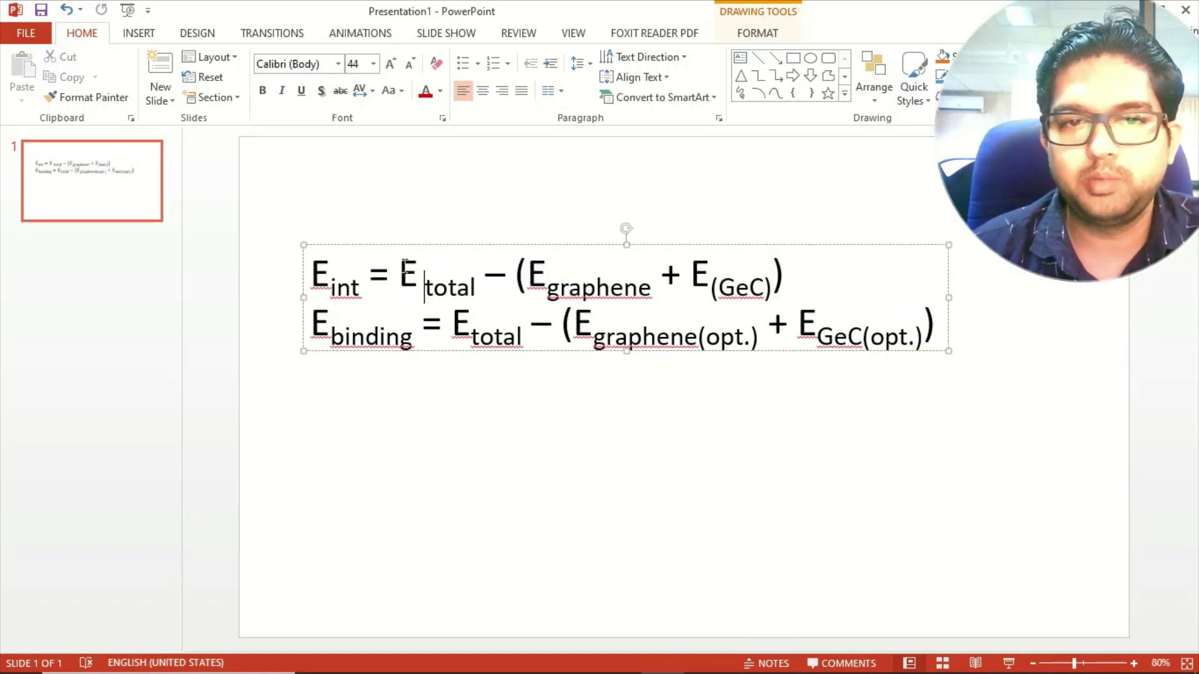
{"action": "left_click_drag", "start_coordinate": [400, 275], "coordinate": [460, 281]}
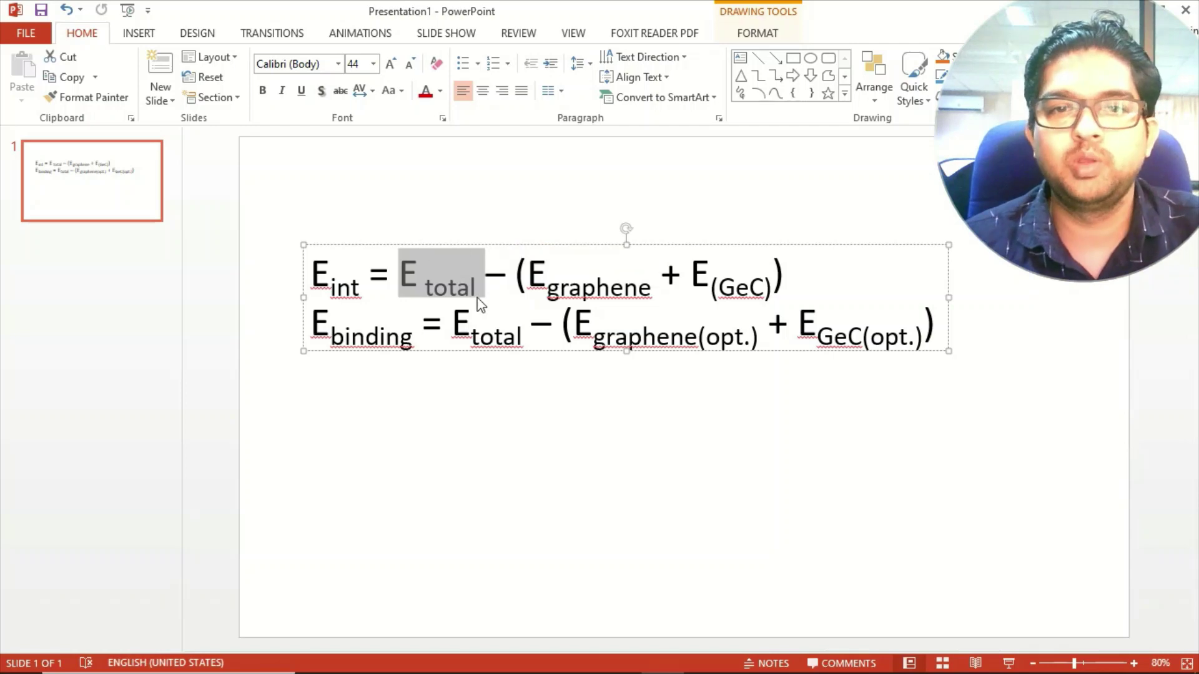
{"action": "left_click", "coordinate": [529, 274]}
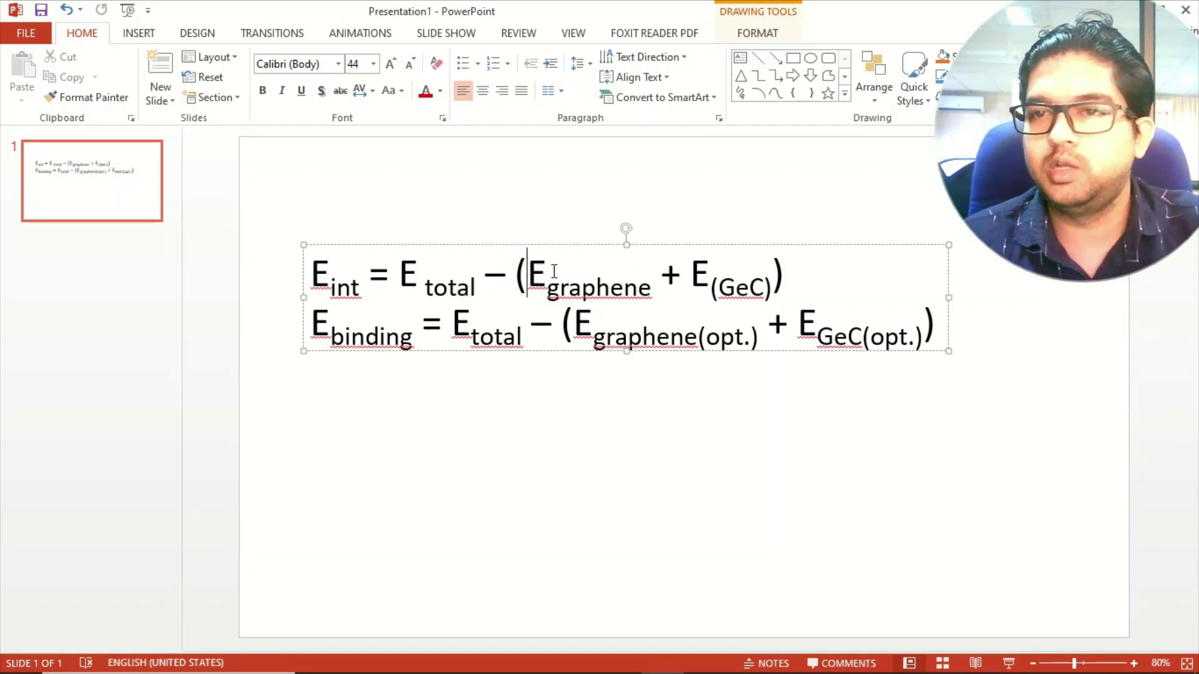